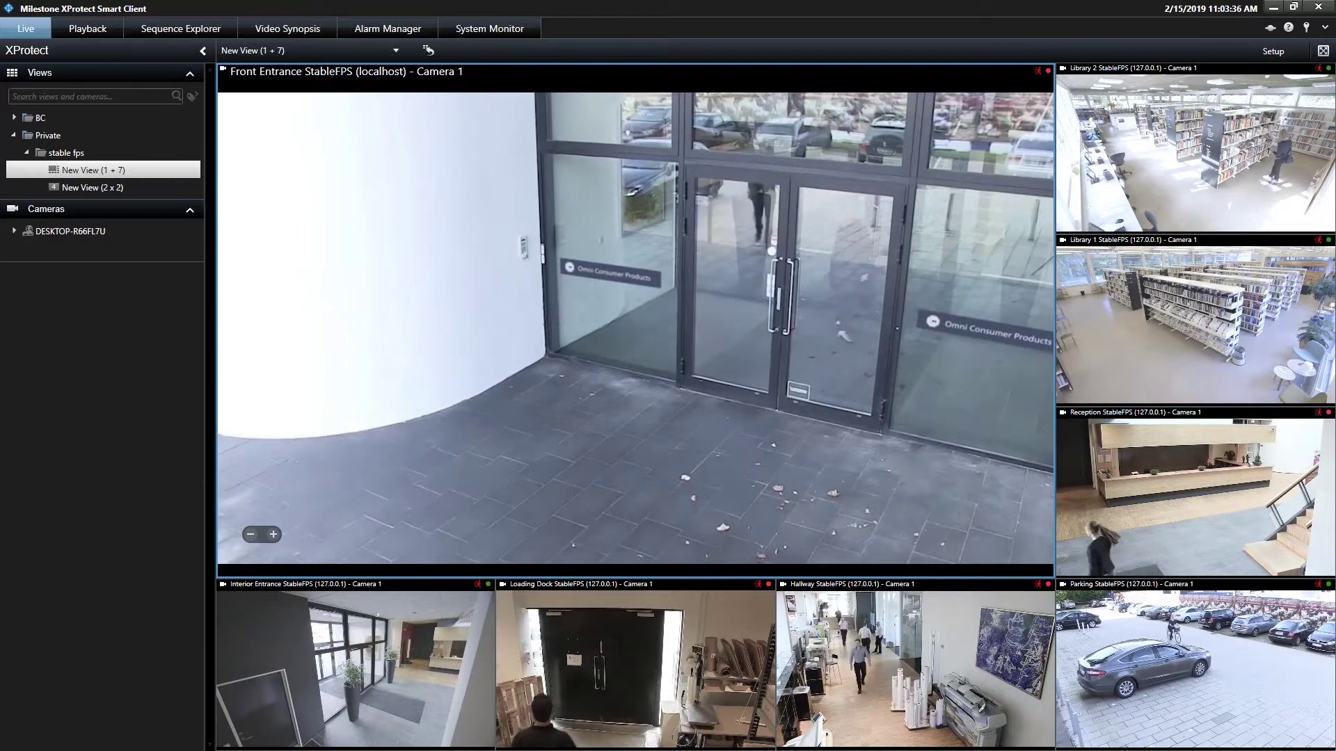
Leave the live camera view for the Video Synopsis module and open its list of cases
mouse_move(1143, 219)
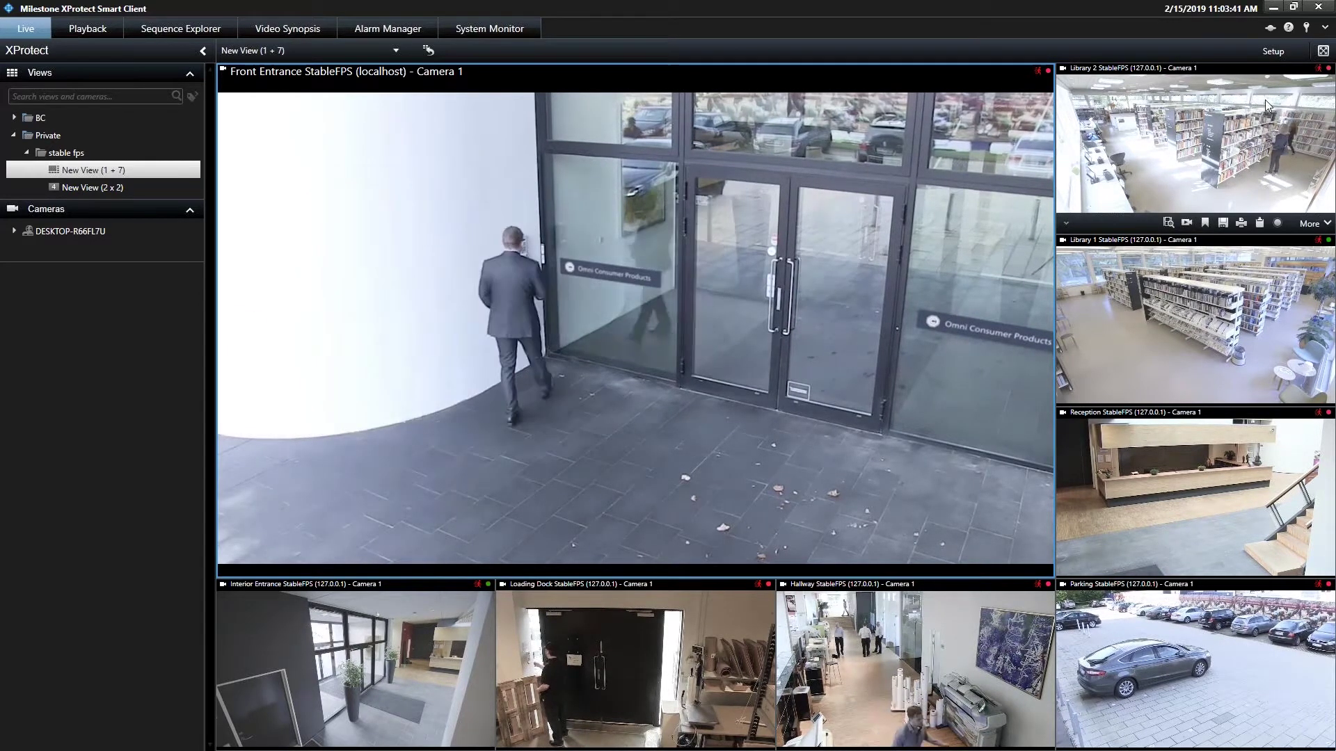
mouse_move(550, 435)
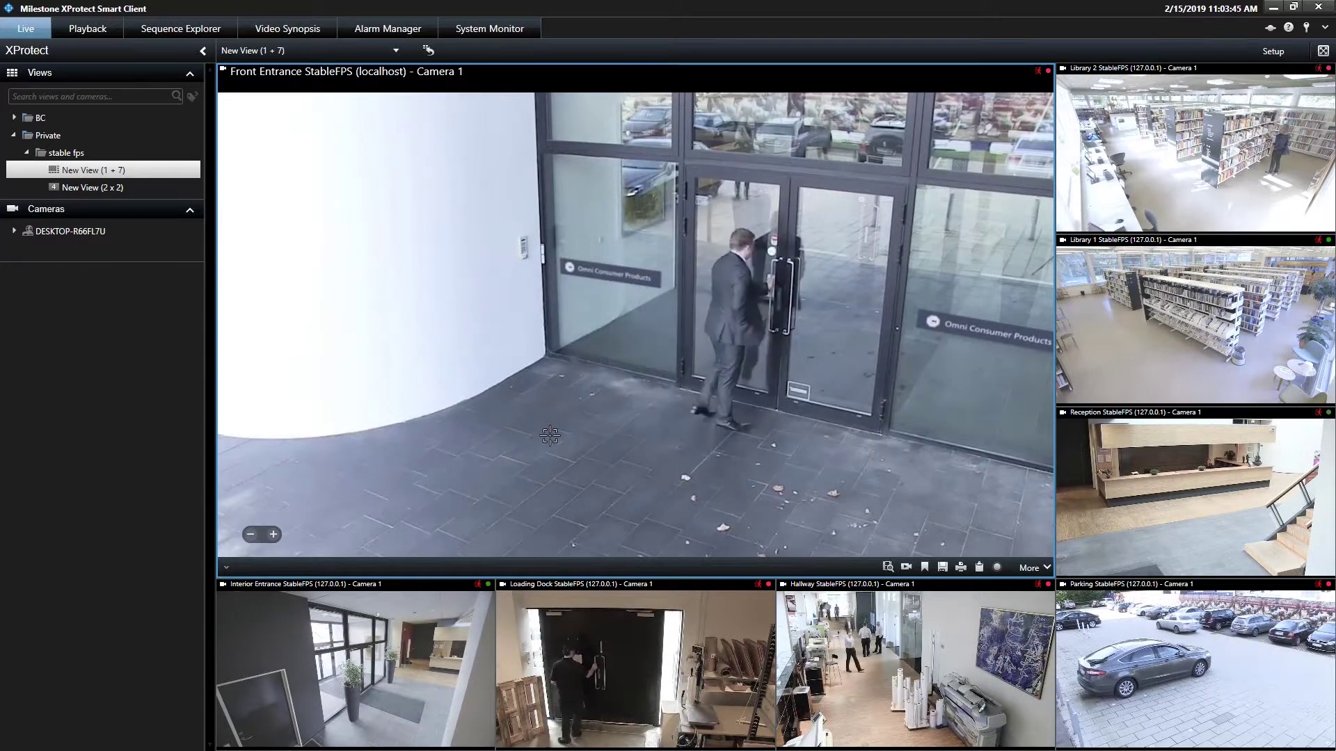
click(311, 30)
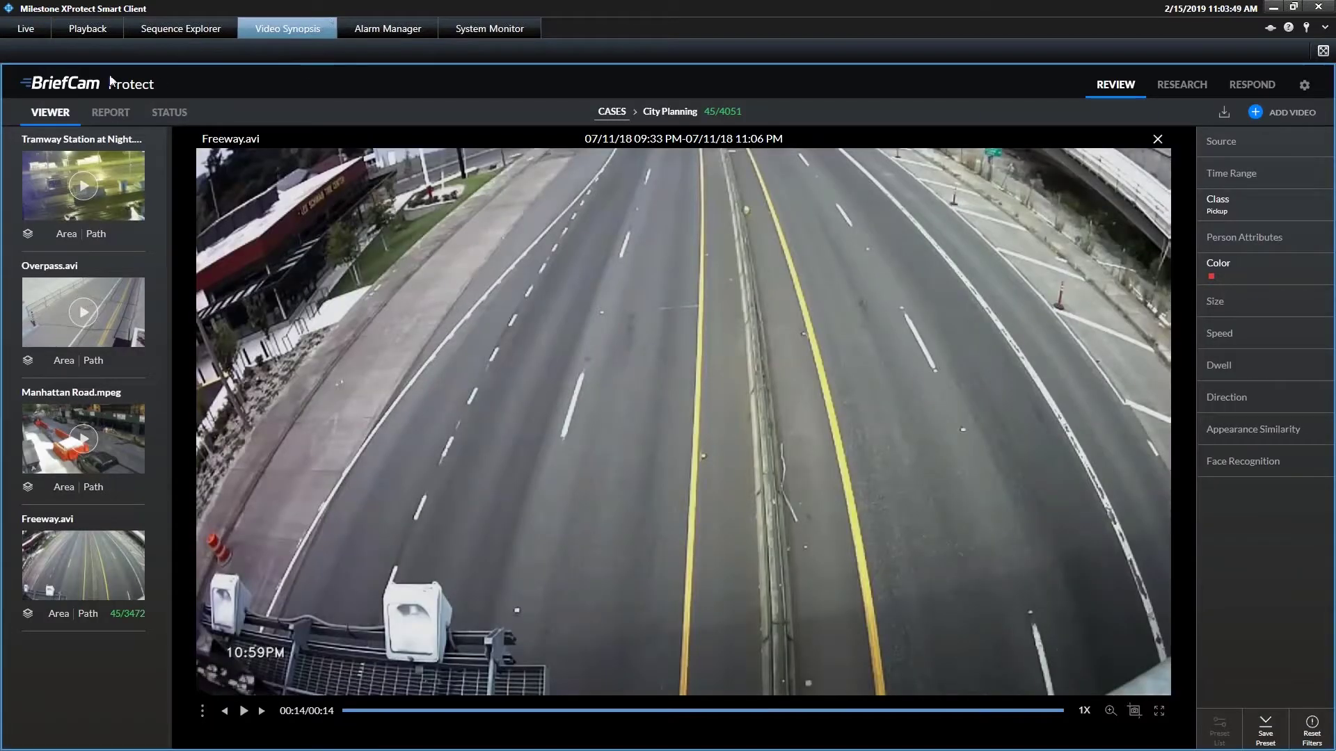
click(612, 112)
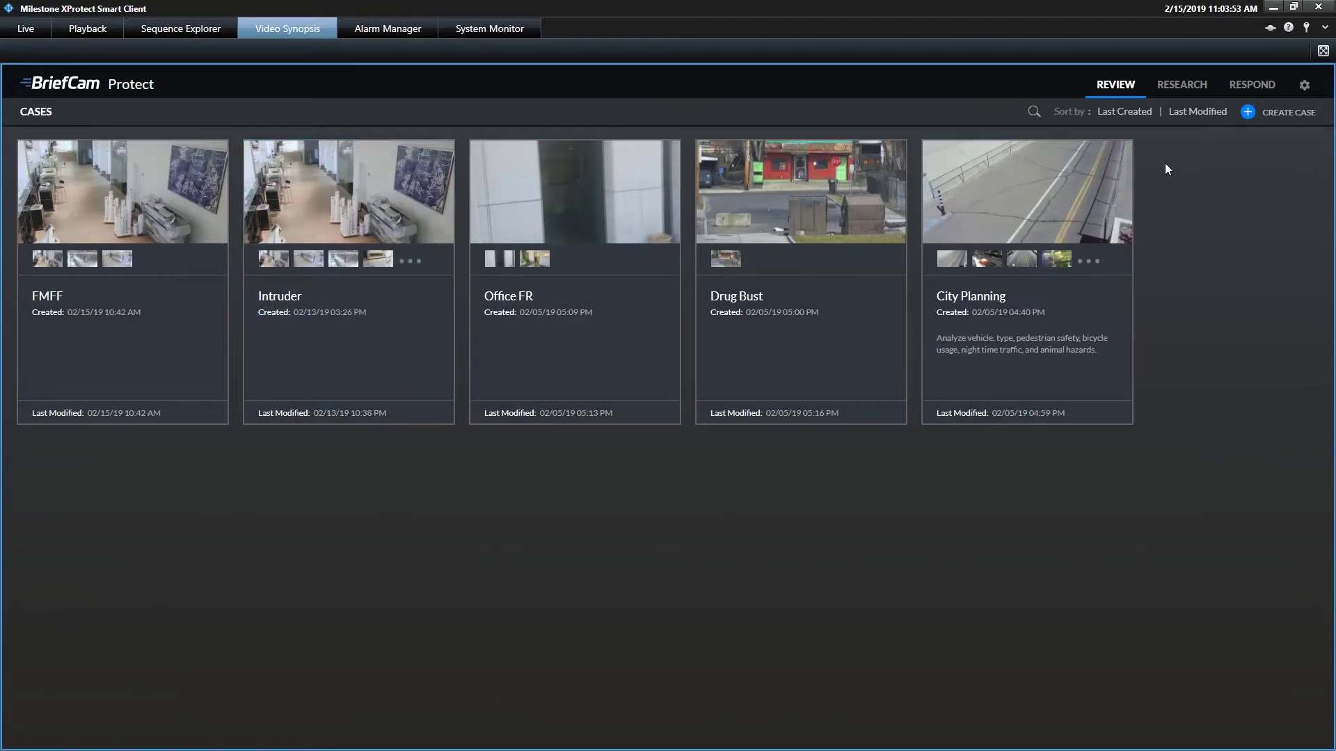
Create a new case titled FMFF Demo and start adding video to it
click(1267, 116)
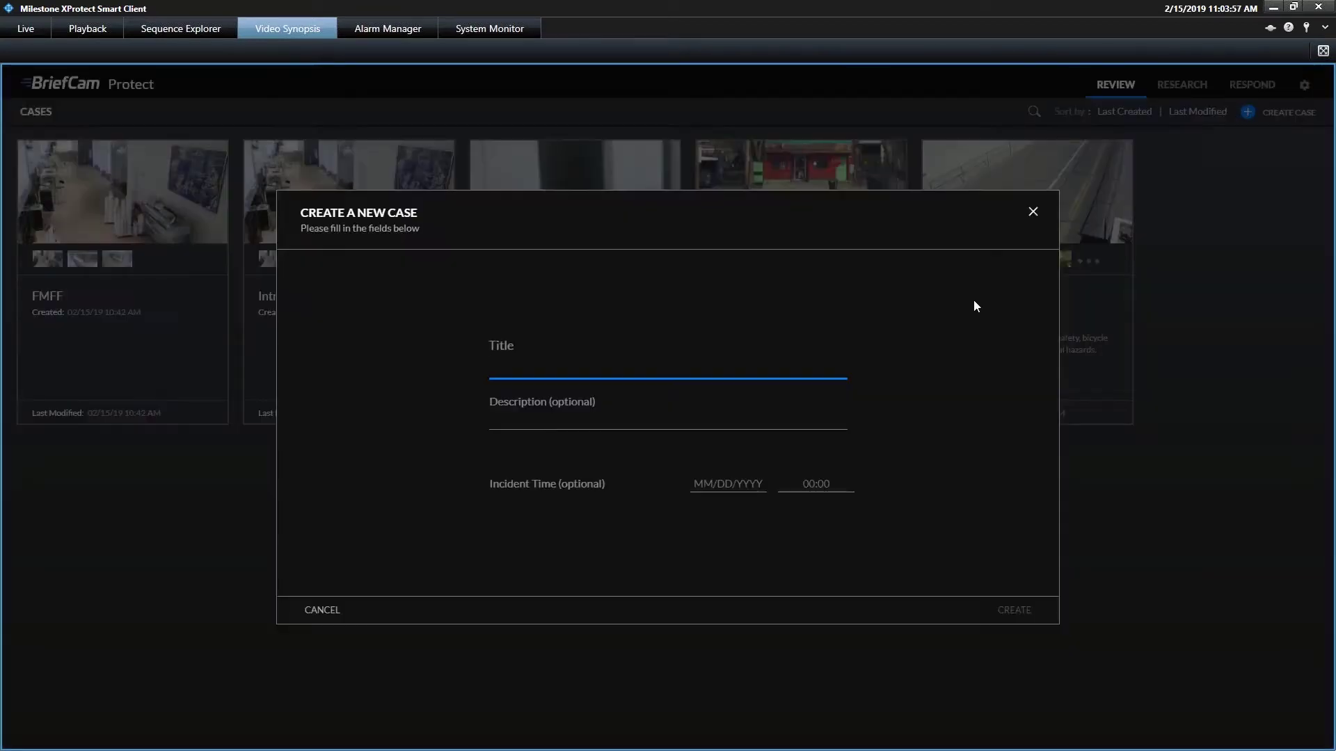
text(FMFF Demo)
click(1020, 613)
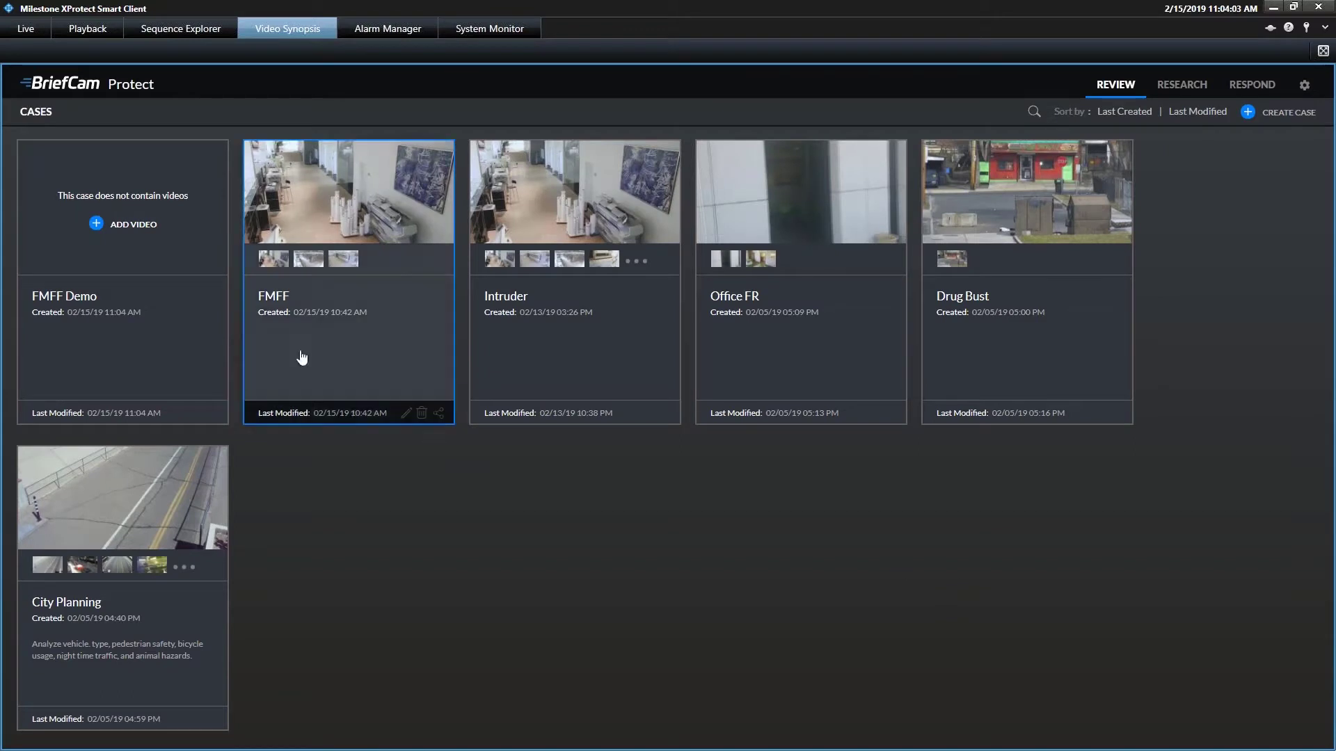
click(134, 224)
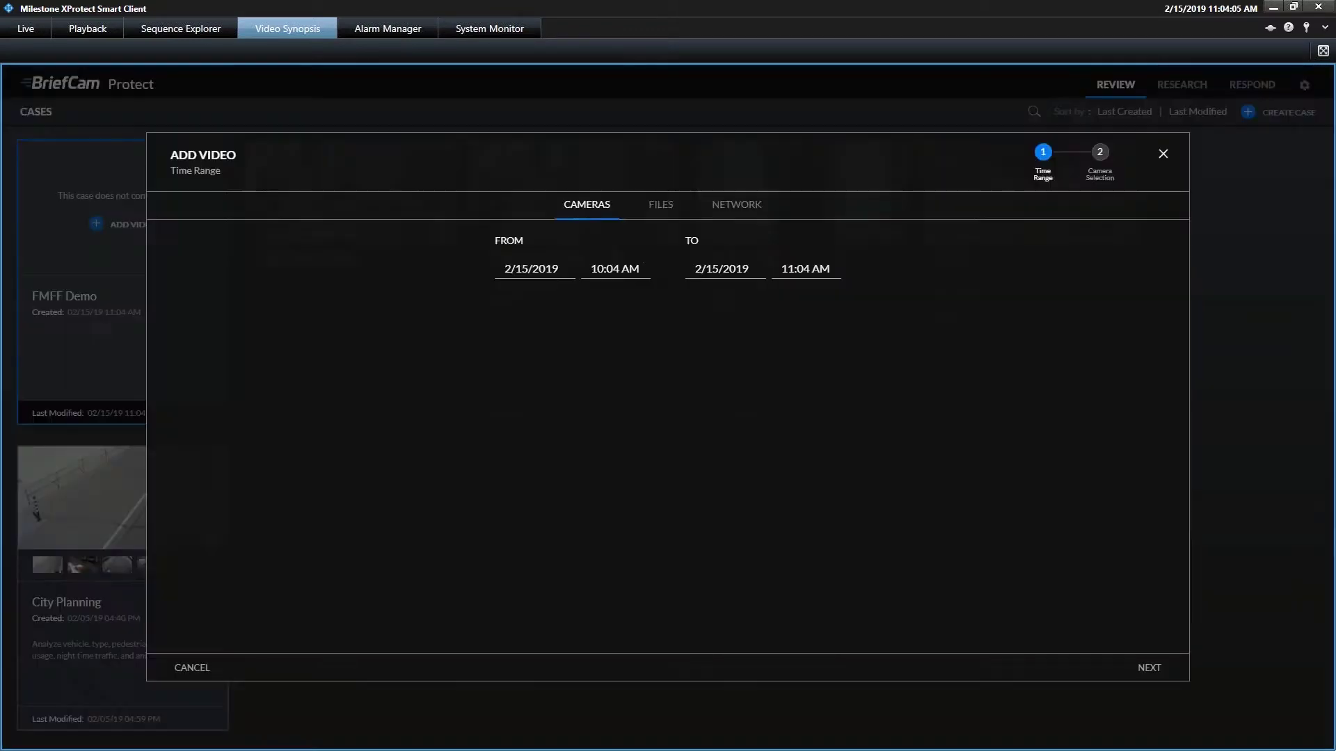
Try an end time of 7:04 AM for the video time range and set it back to 11:04 AM
click(786, 277)
triple_click(839, 323)
click(931, 352)
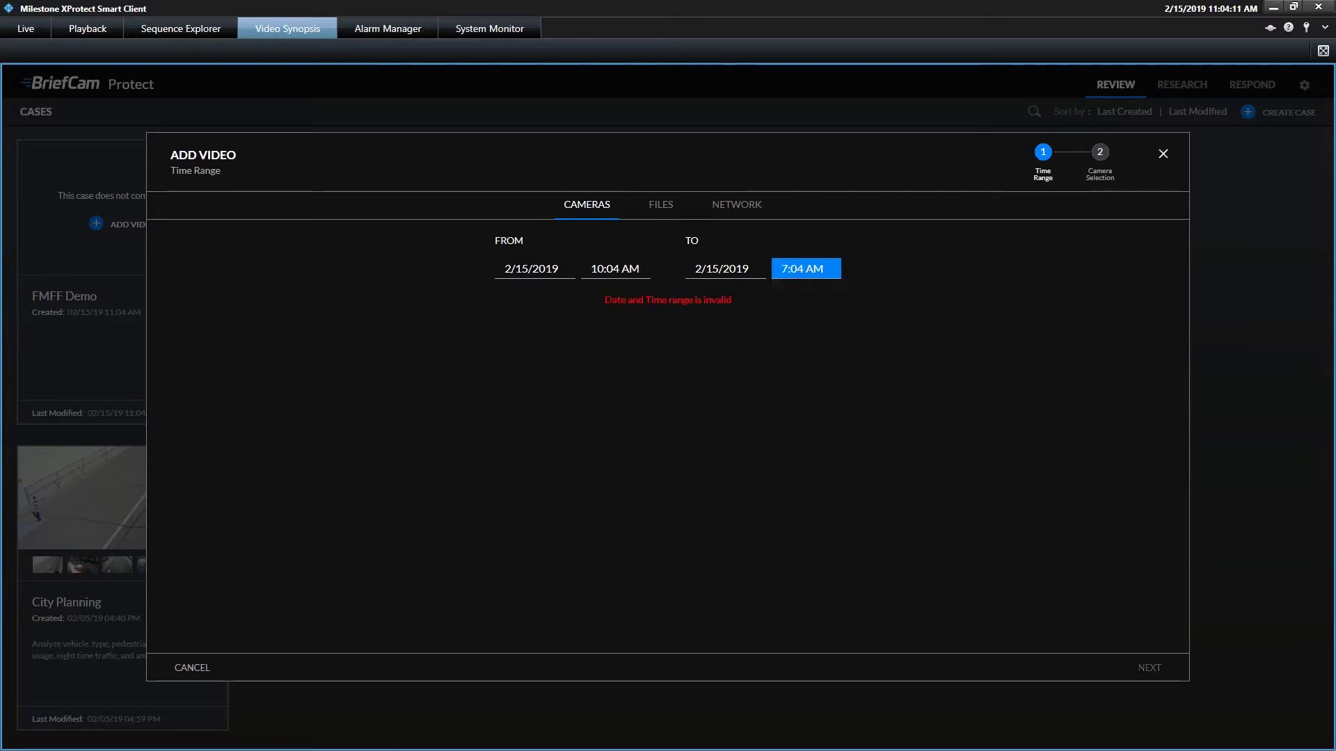
click(785, 277)
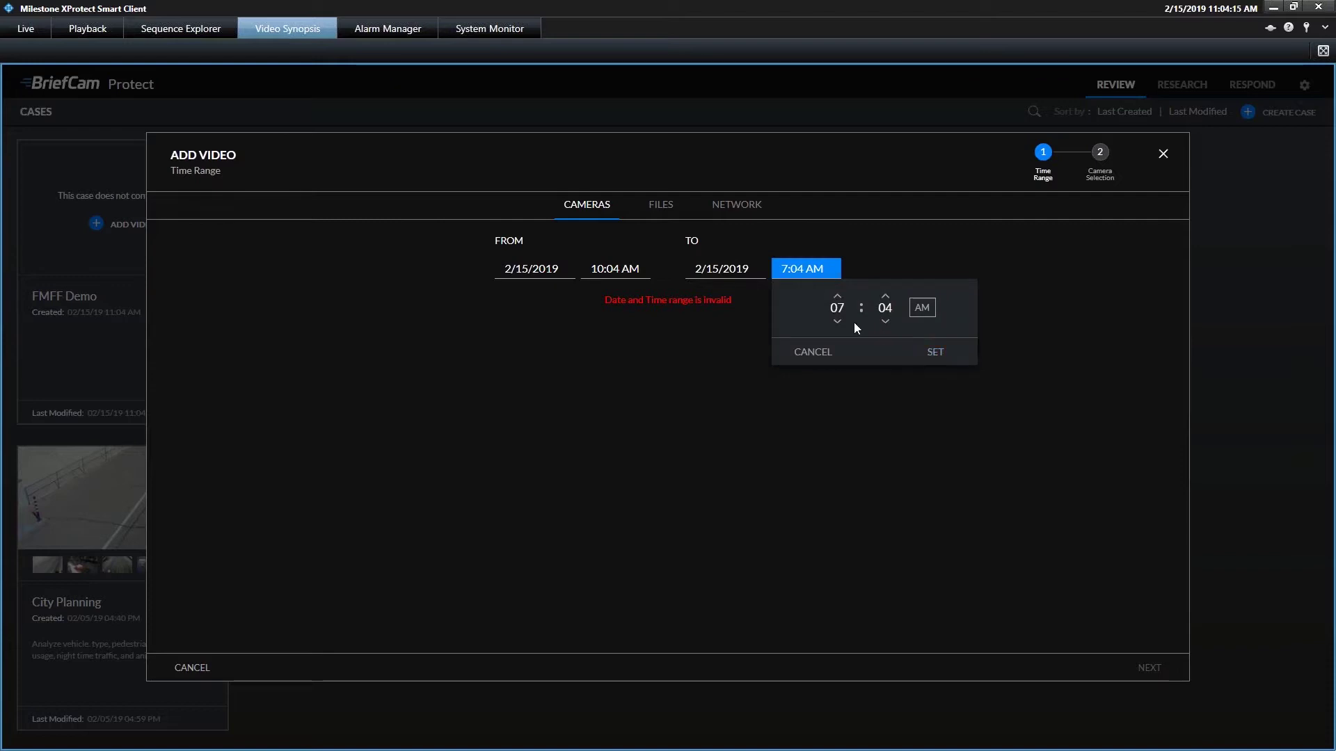
click(920, 356)
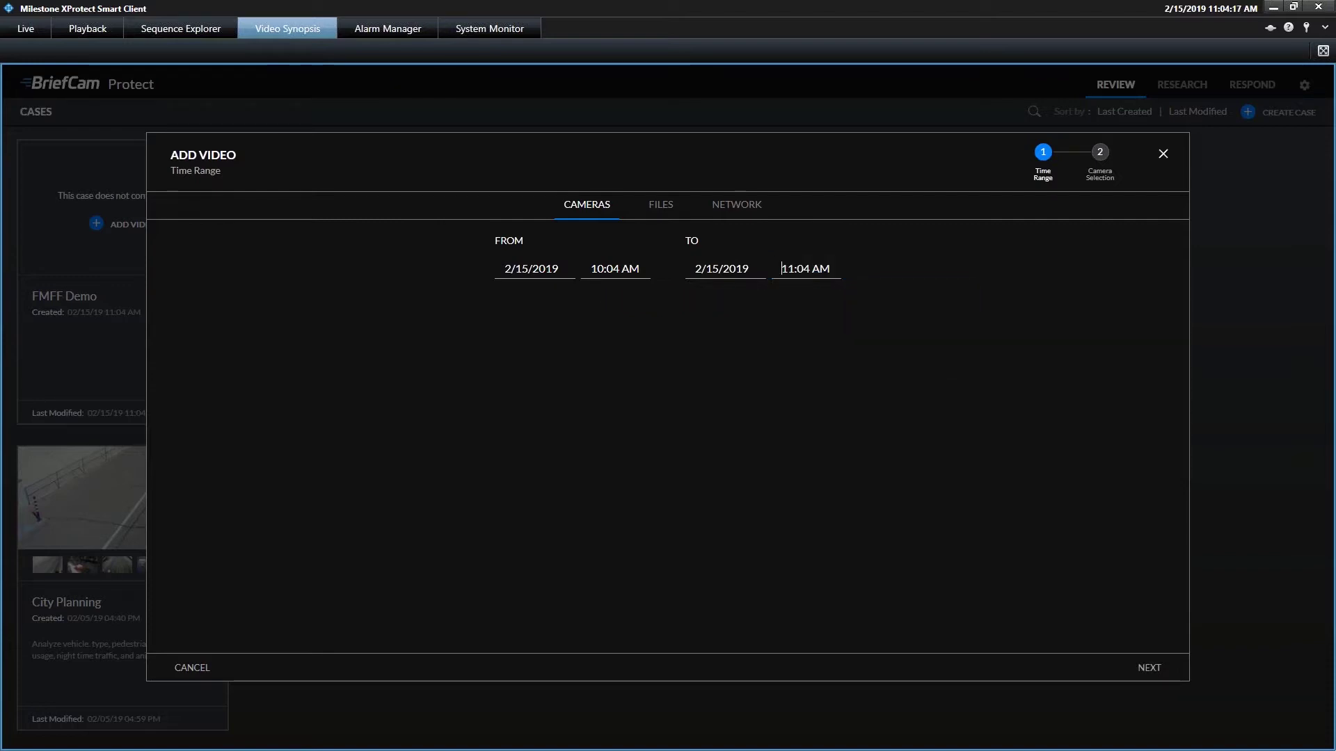
Accept the time range and submit a camera selection that includes Library 1 and Library 2 StableFPS for the FMFF Demo case
click(1149, 668)
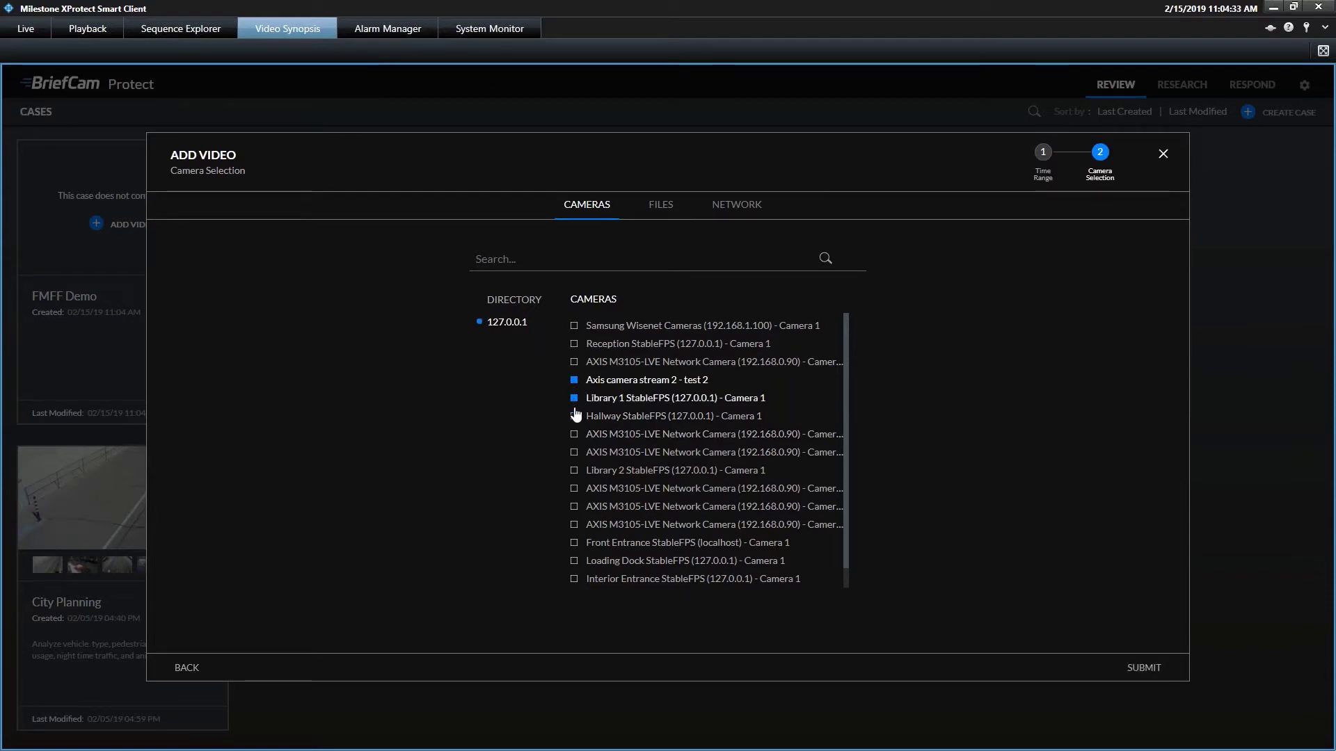
click(572, 472)
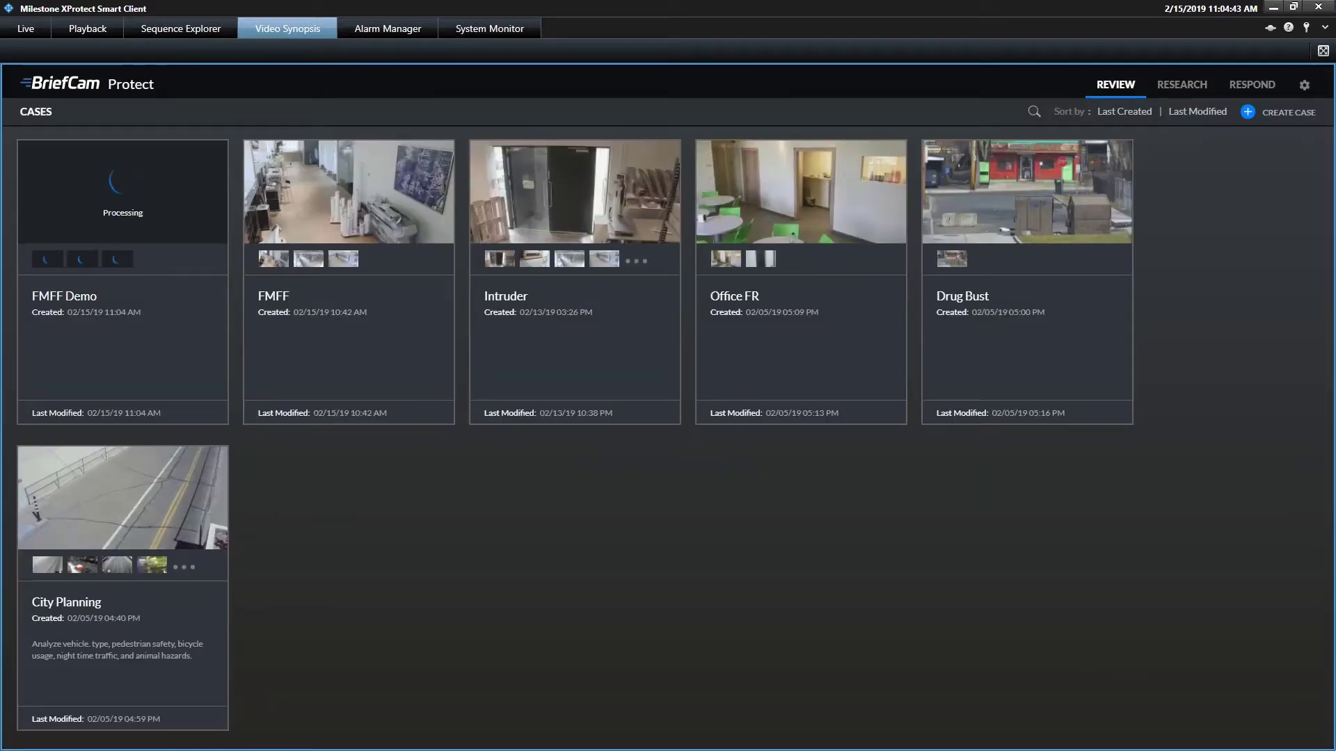
View the detected objects in the existing FMFF case and return to the list of cases
mouse_move(135, 231)
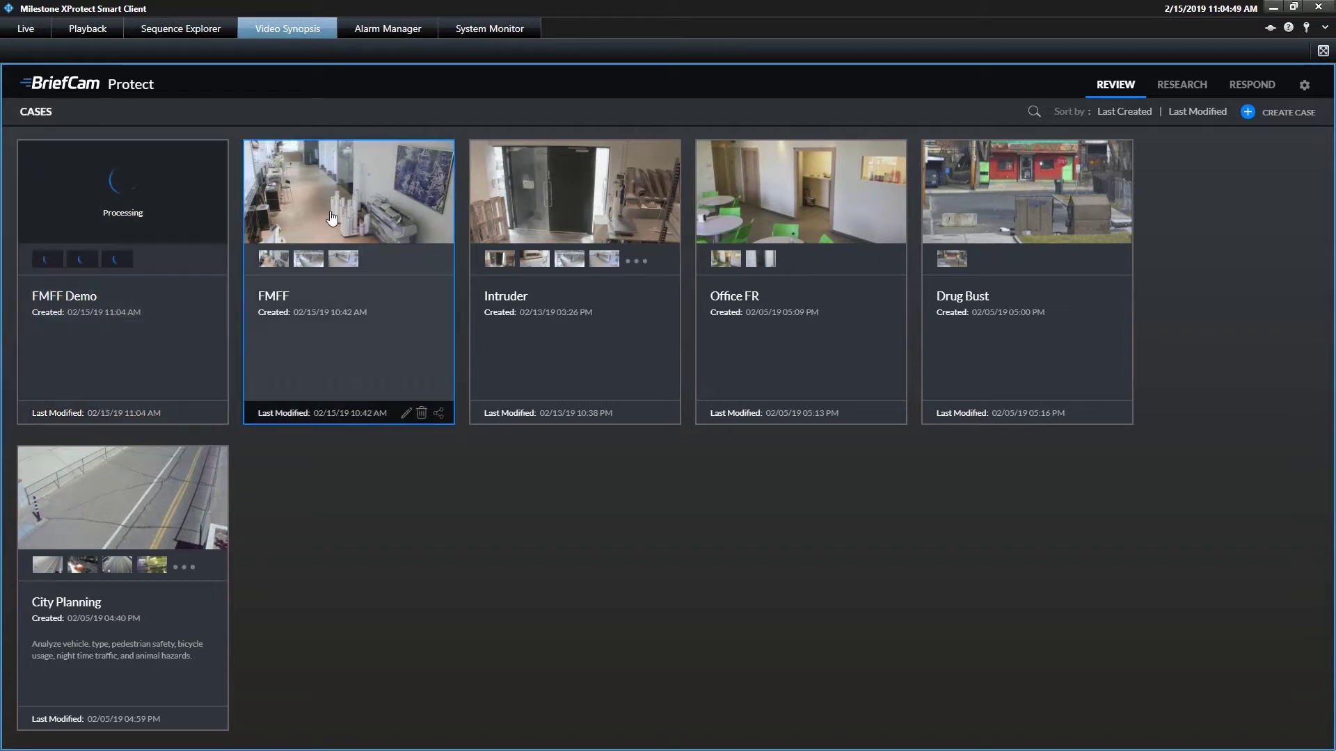
click(353, 207)
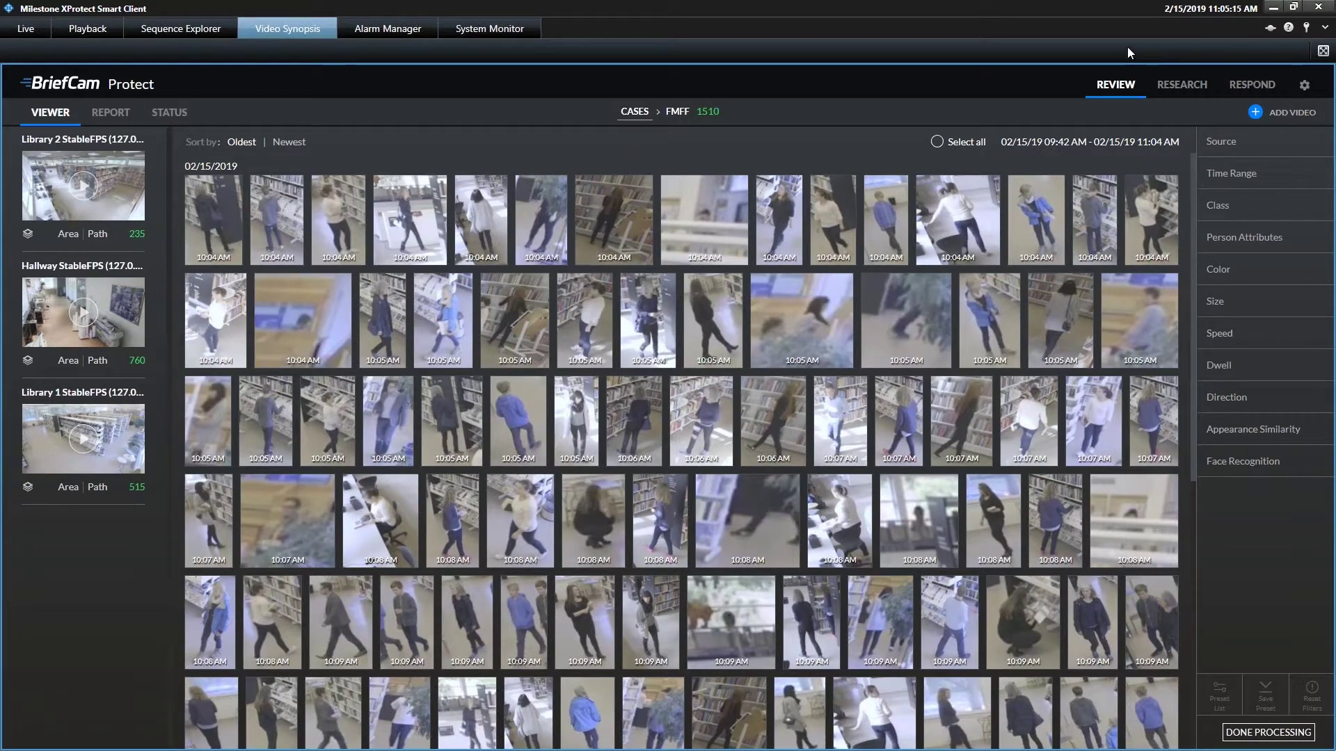
click(642, 121)
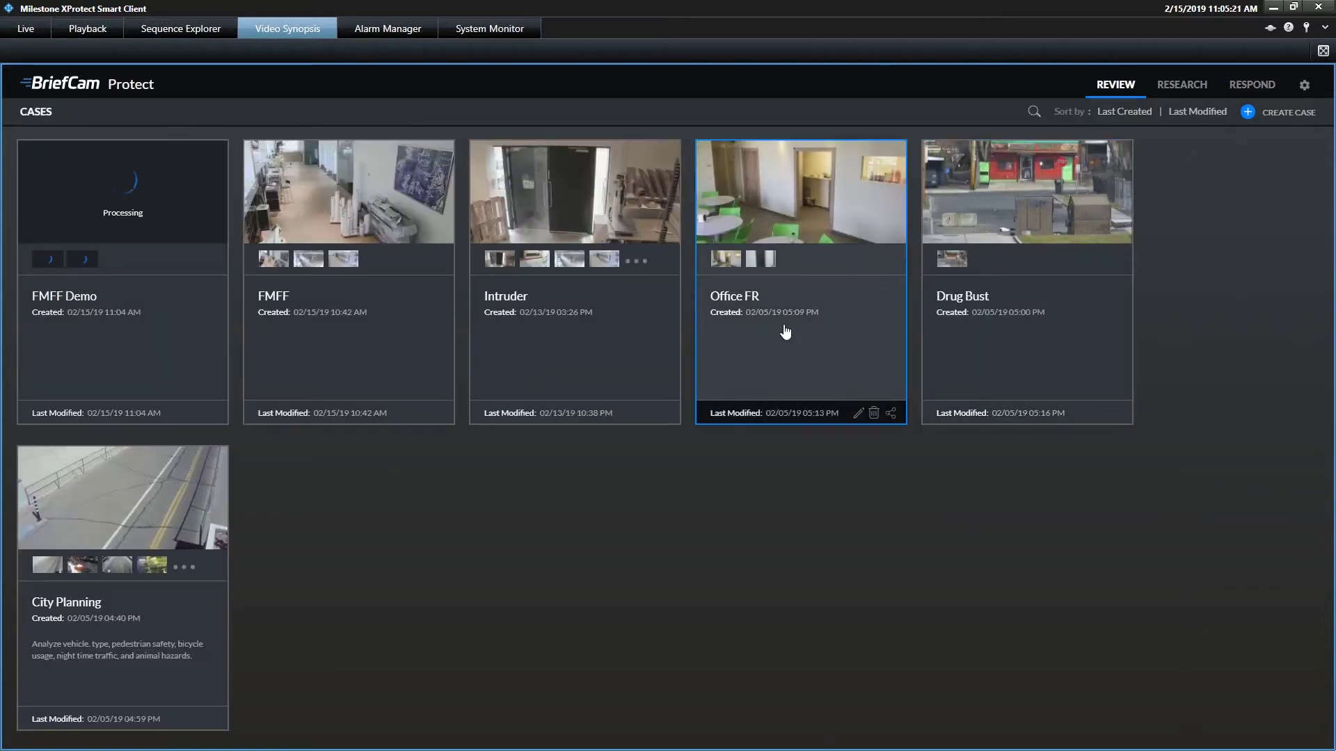
Open the City Planning case with all its existing filters reset
click(156, 593)
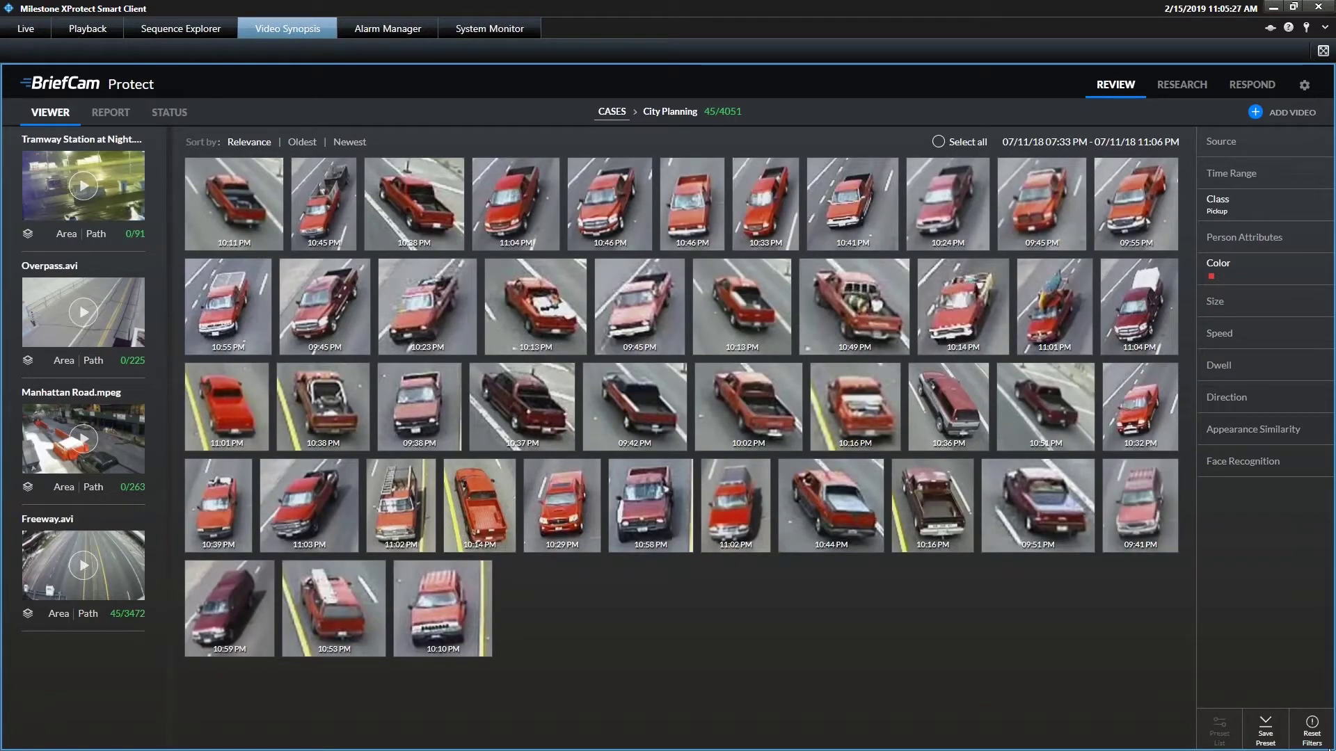
click(1313, 734)
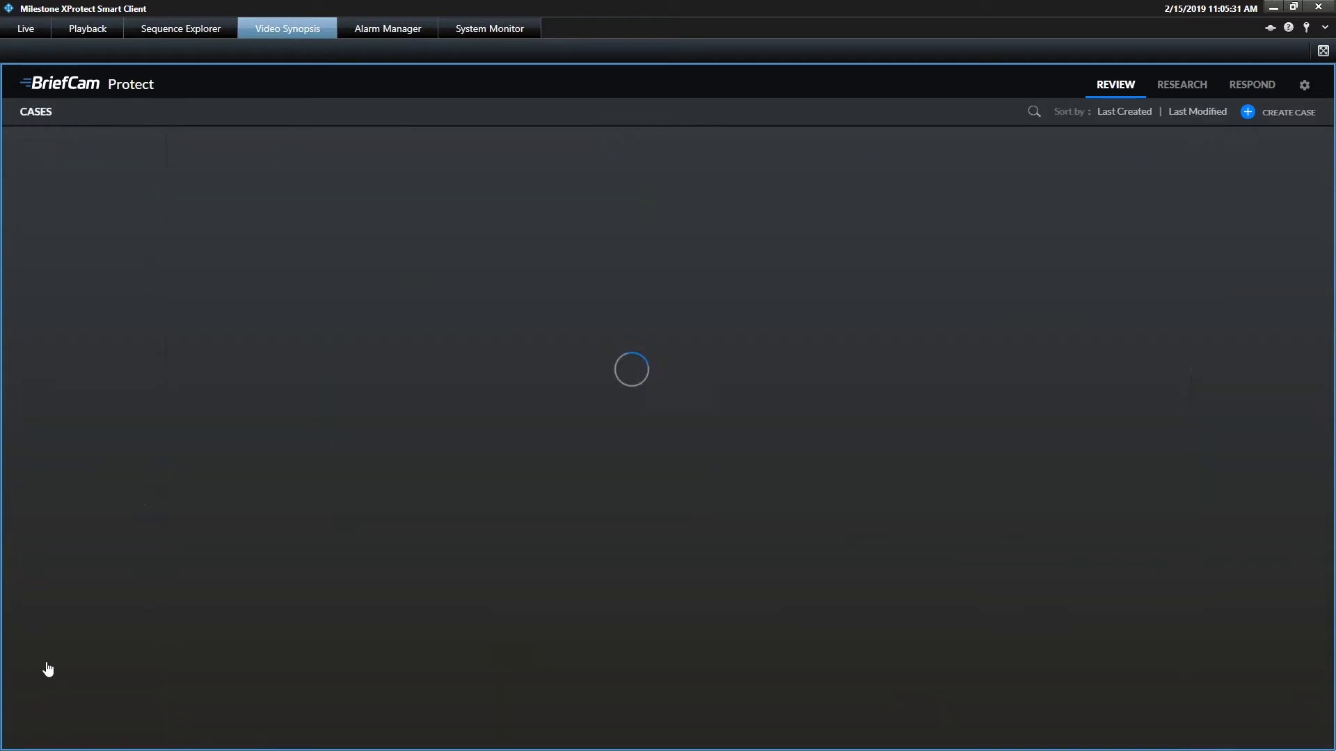
click(119, 633)
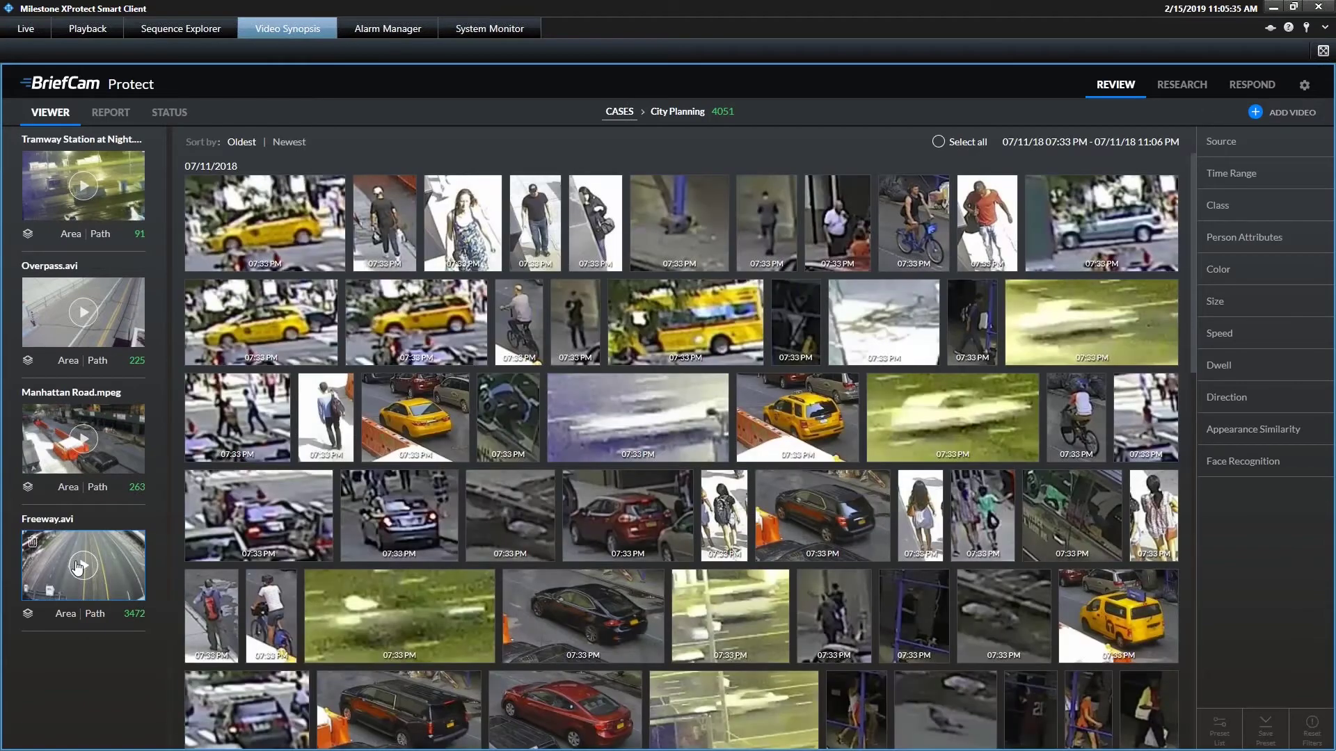
Play the Freeway.avi synopsis, pause it, view the original video of the dark 9:41 PM SUV, and return to the synopsis
click(82, 566)
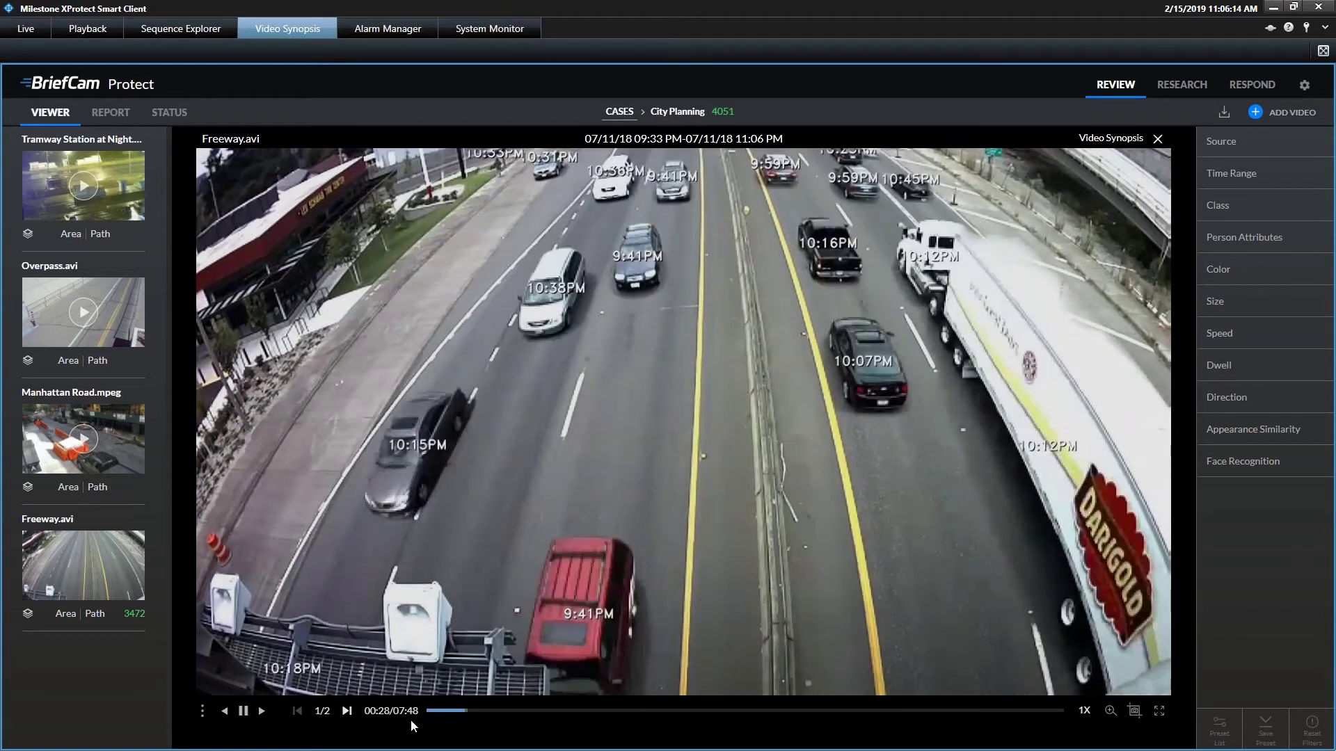
key(space)
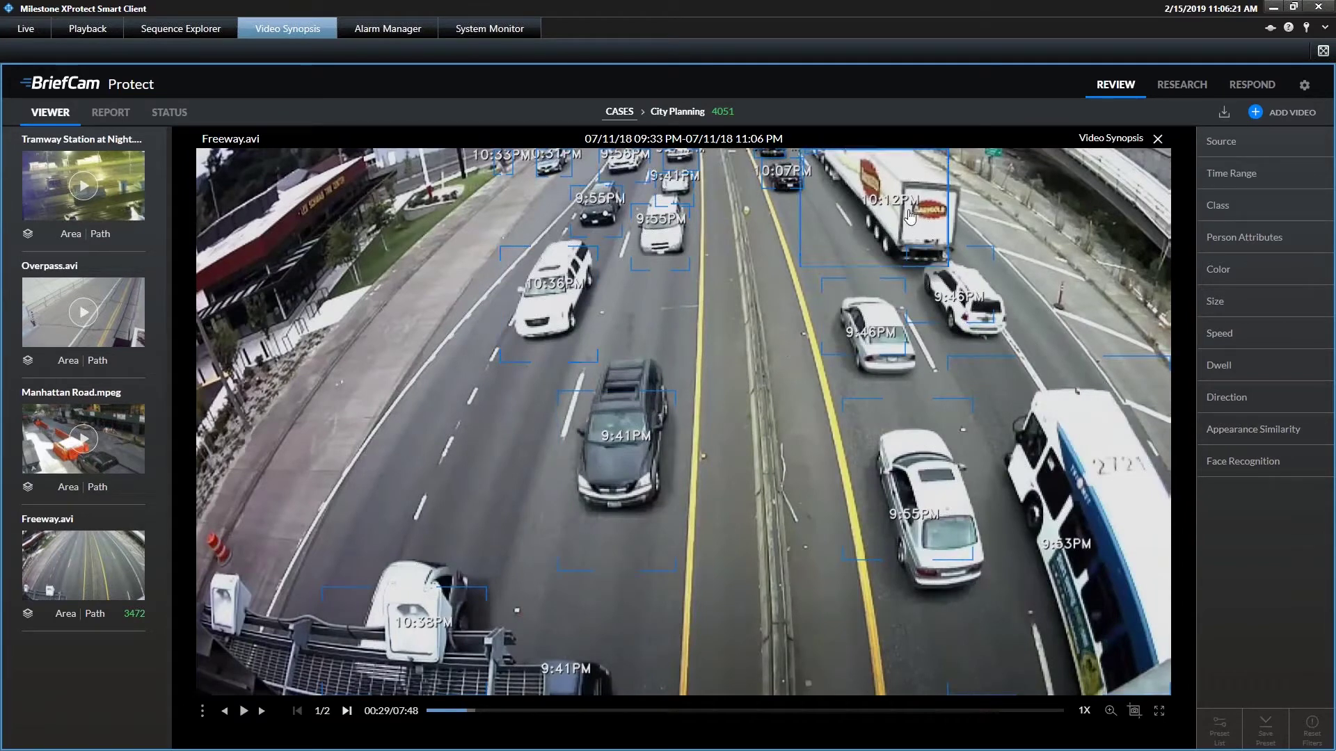
click(617, 458)
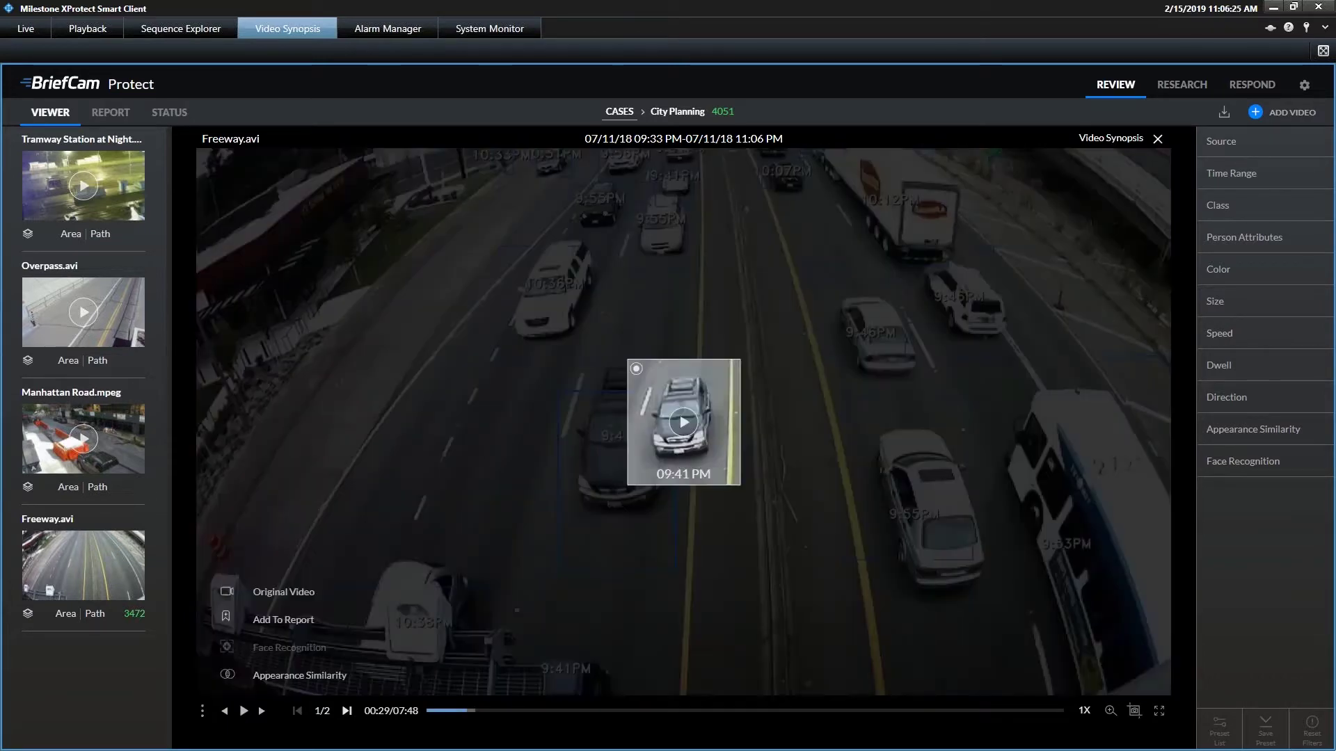
click(689, 425)
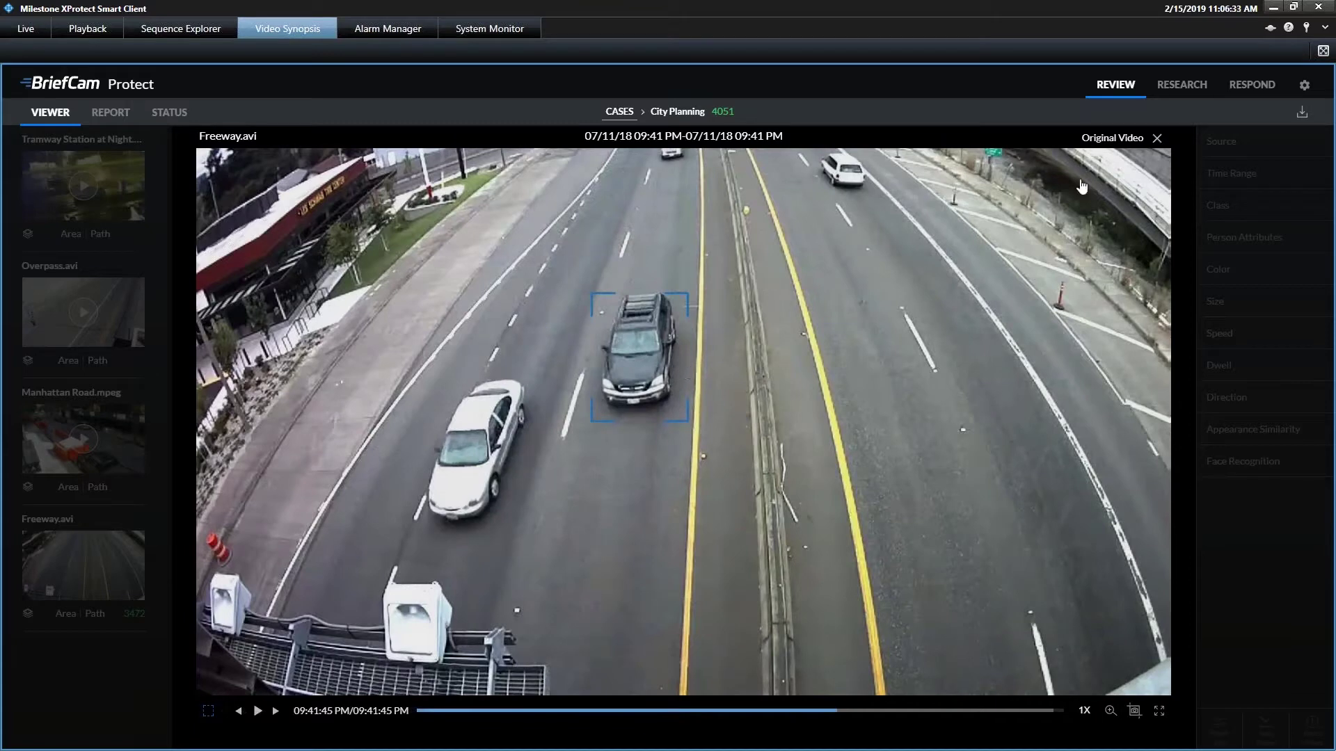
click(1156, 139)
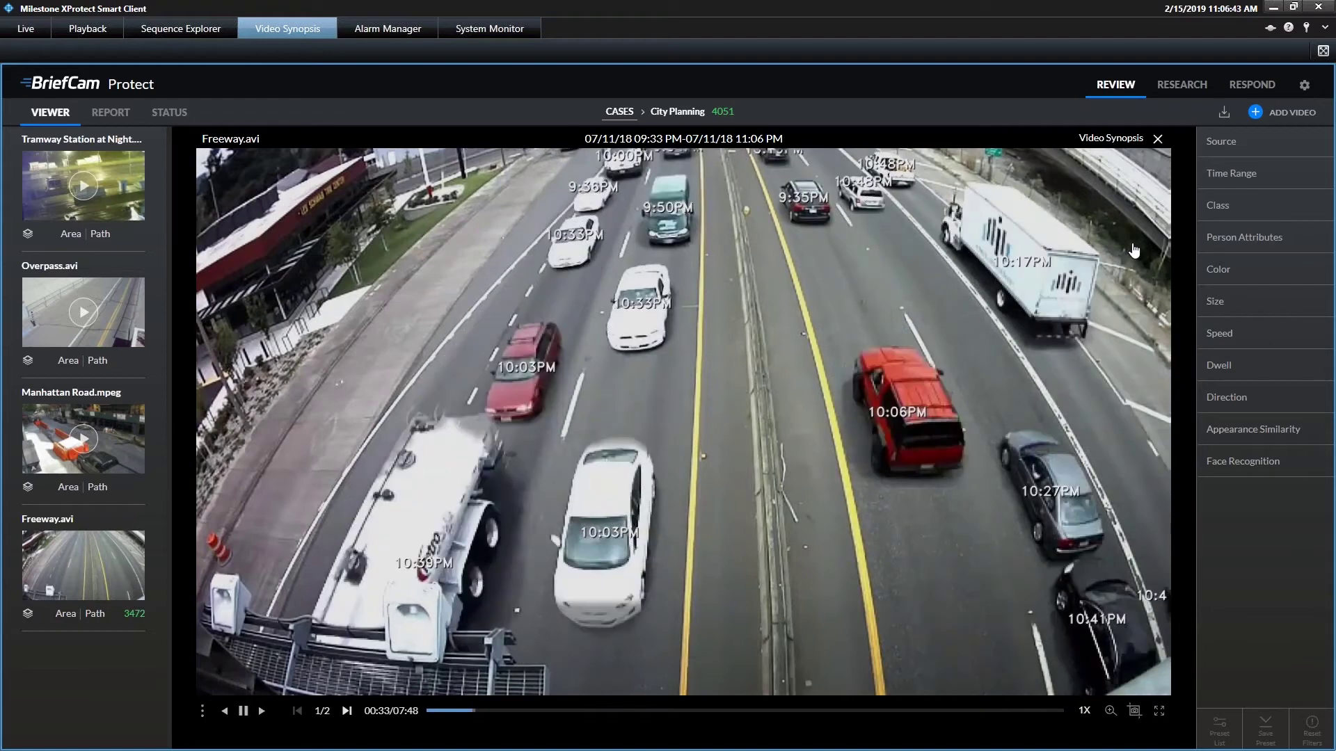
Filter the Freeway.avi synopsis by class to show only Pickup vehicles, with Normal tolerance
click(1223, 208)
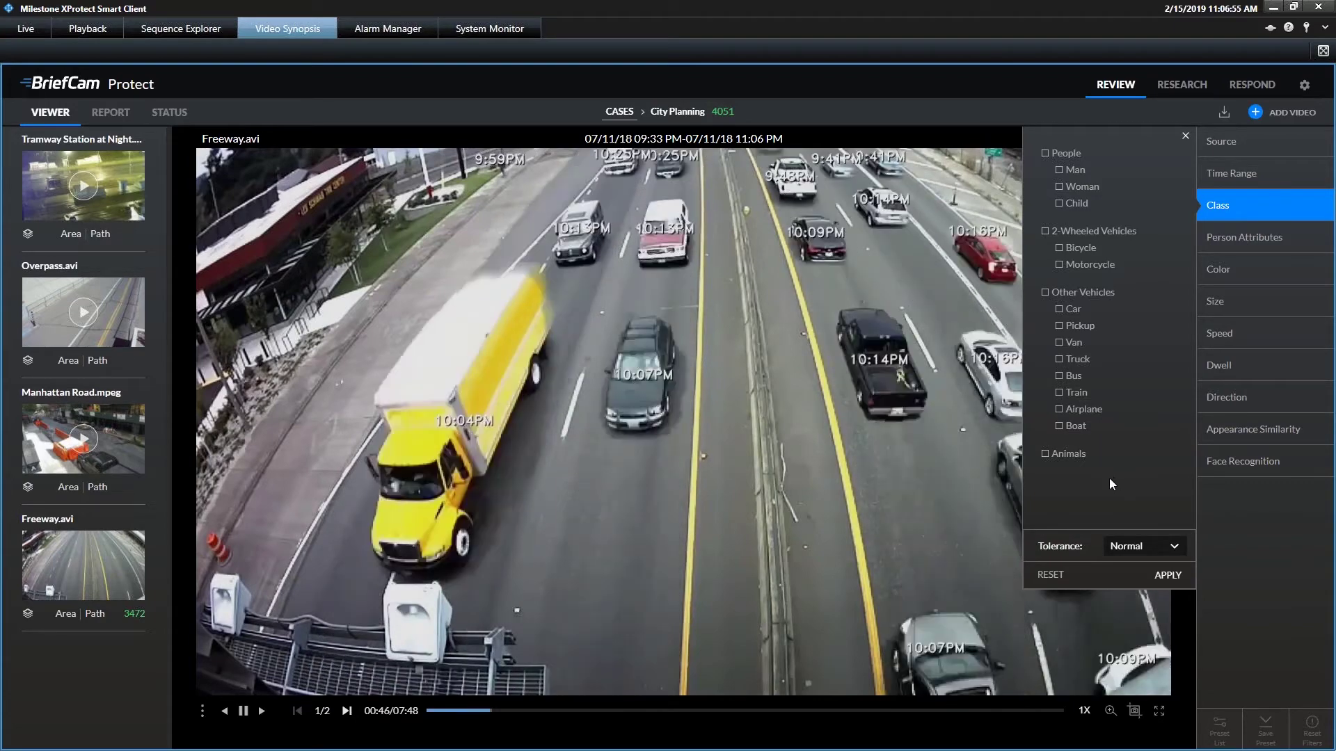
click(1059, 326)
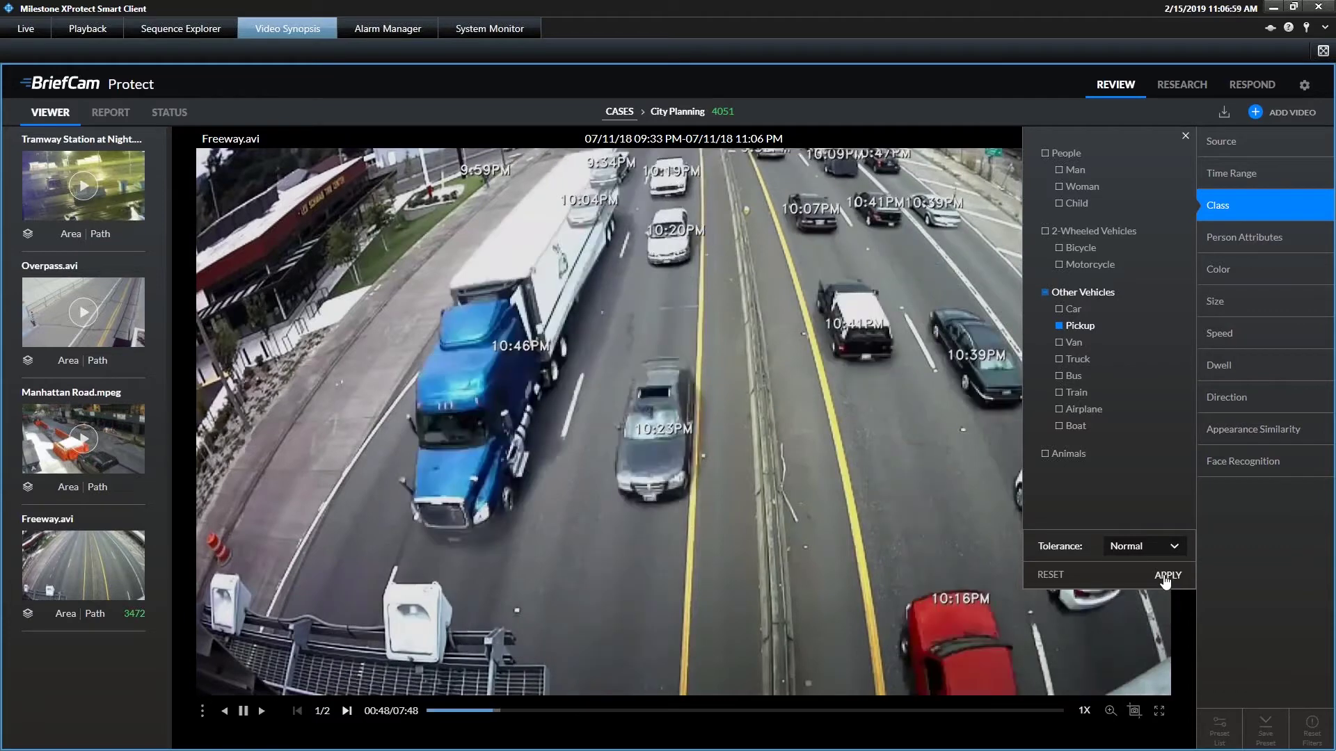
click(1162, 576)
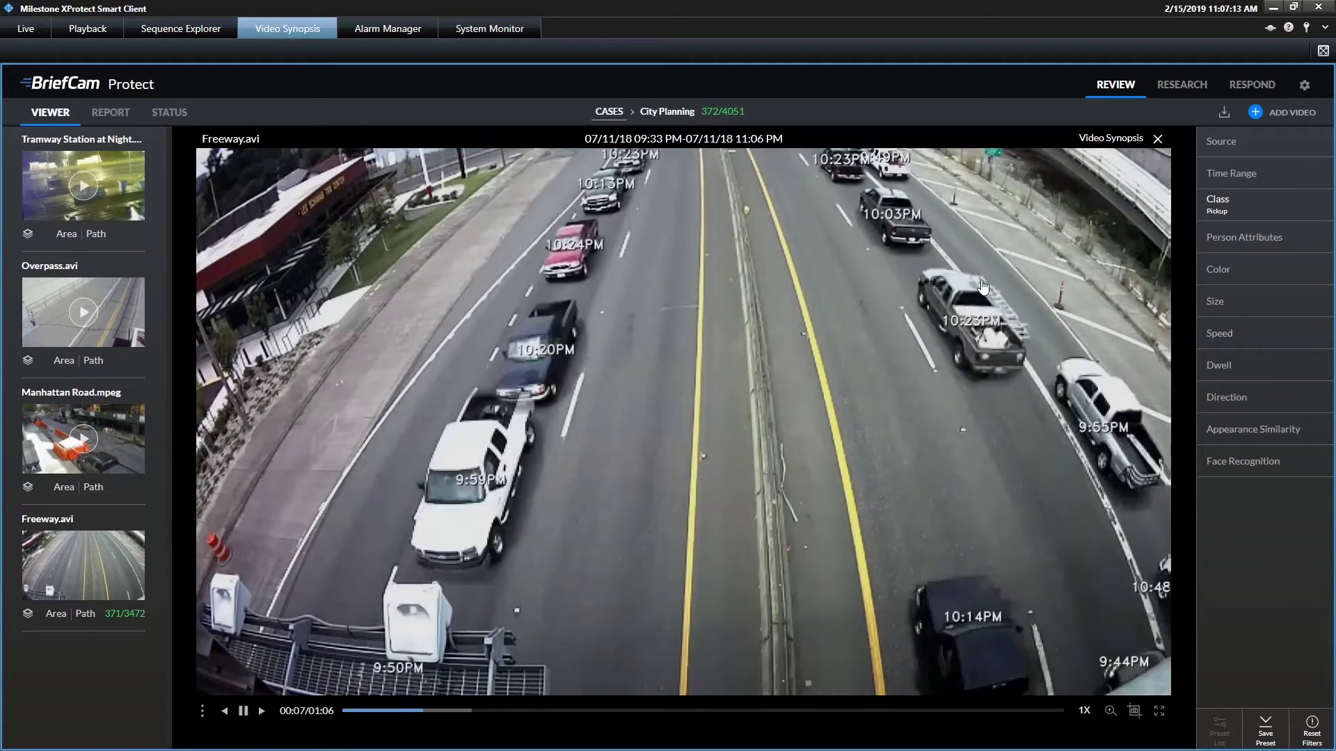
Add a red color filter to the pickup synopsis, with Medium coverage and Close shade
click(1252, 274)
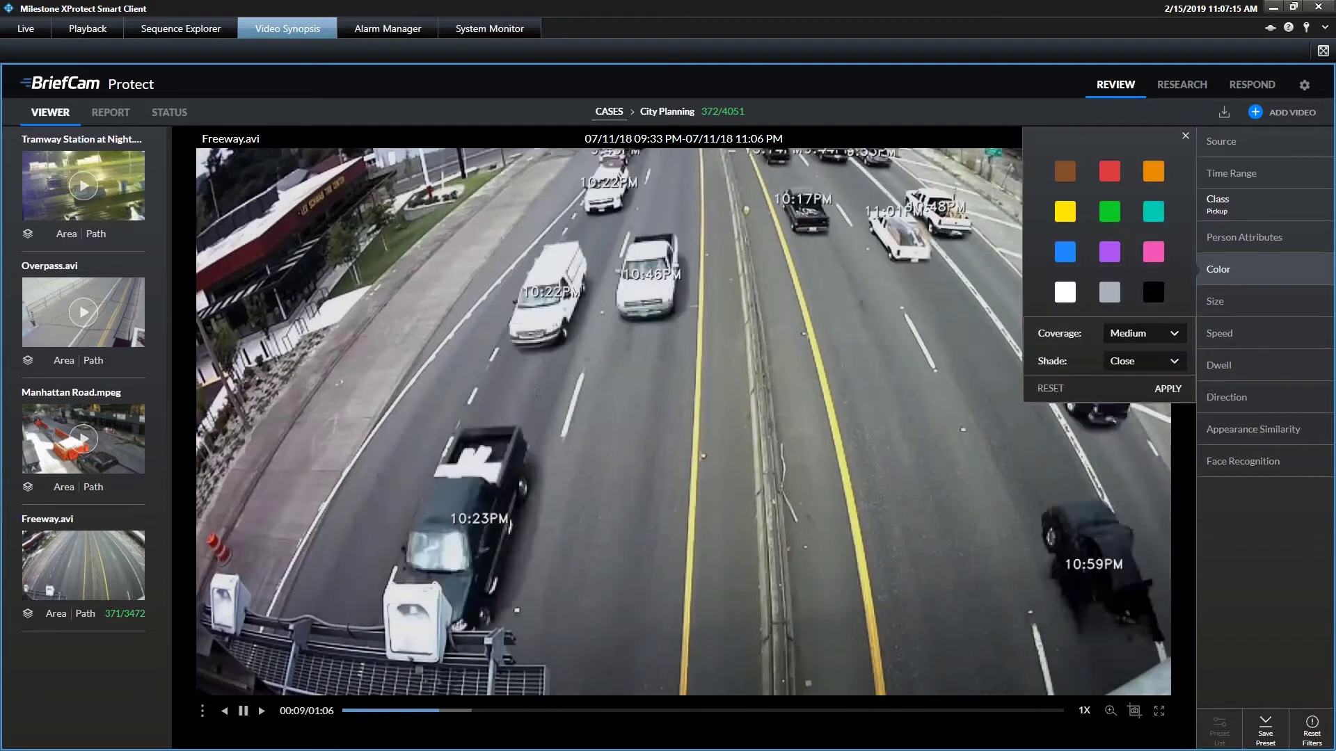
click(1109, 171)
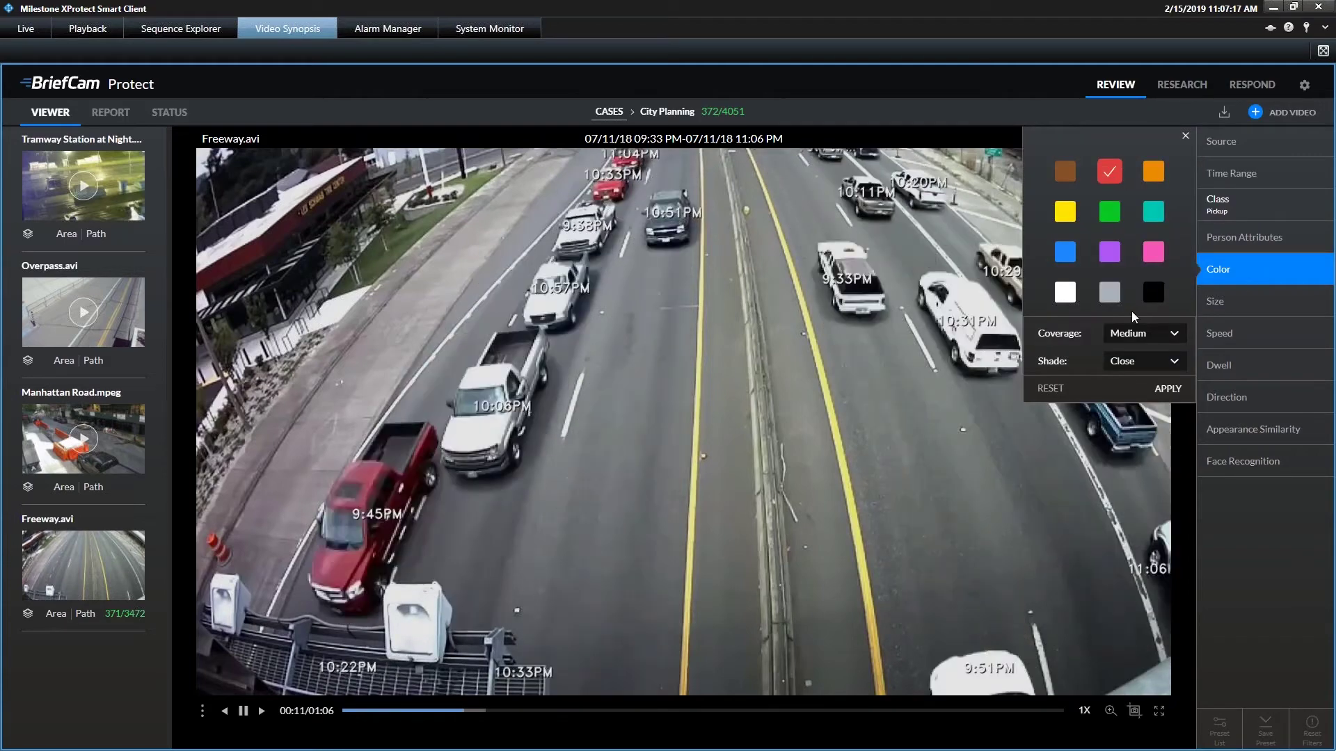
click(1167, 390)
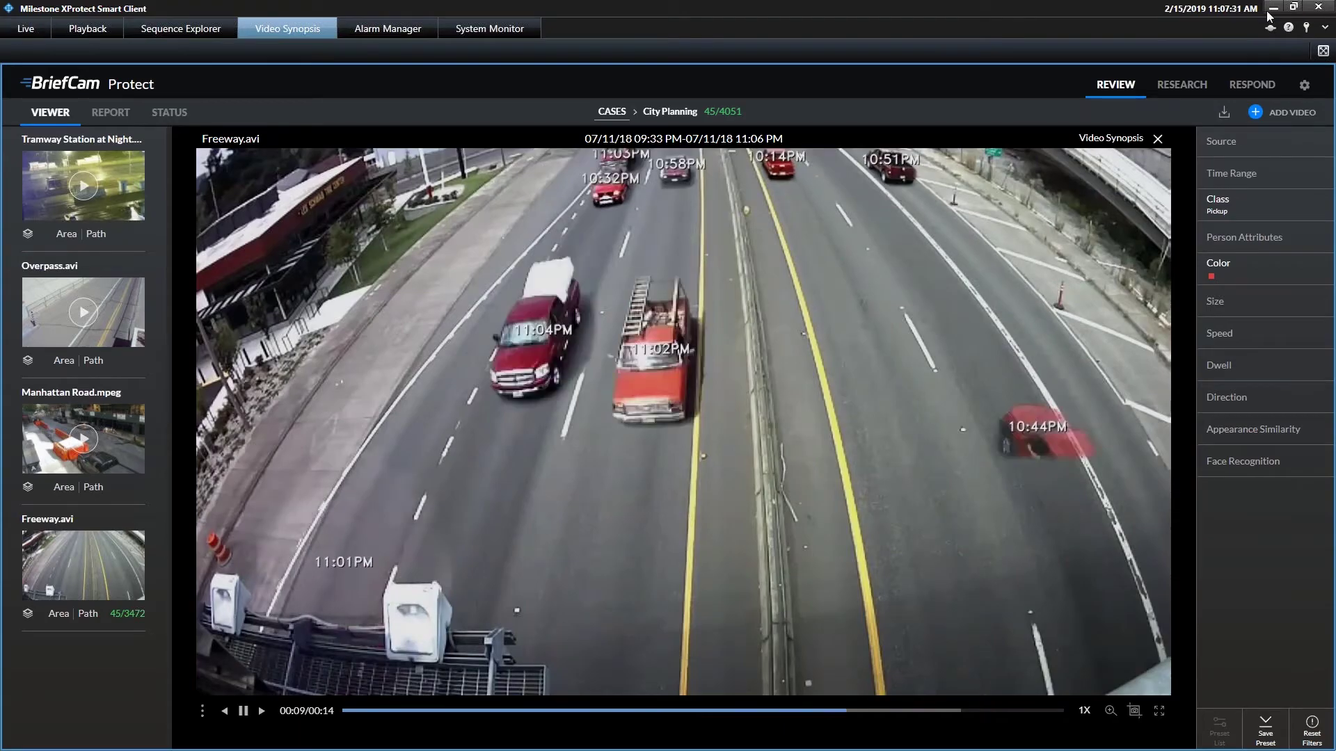
Switch to BriefCam in Chrome, open the CITY PLANNING case and play the Overpass video synopsis
key(alt+Tab)
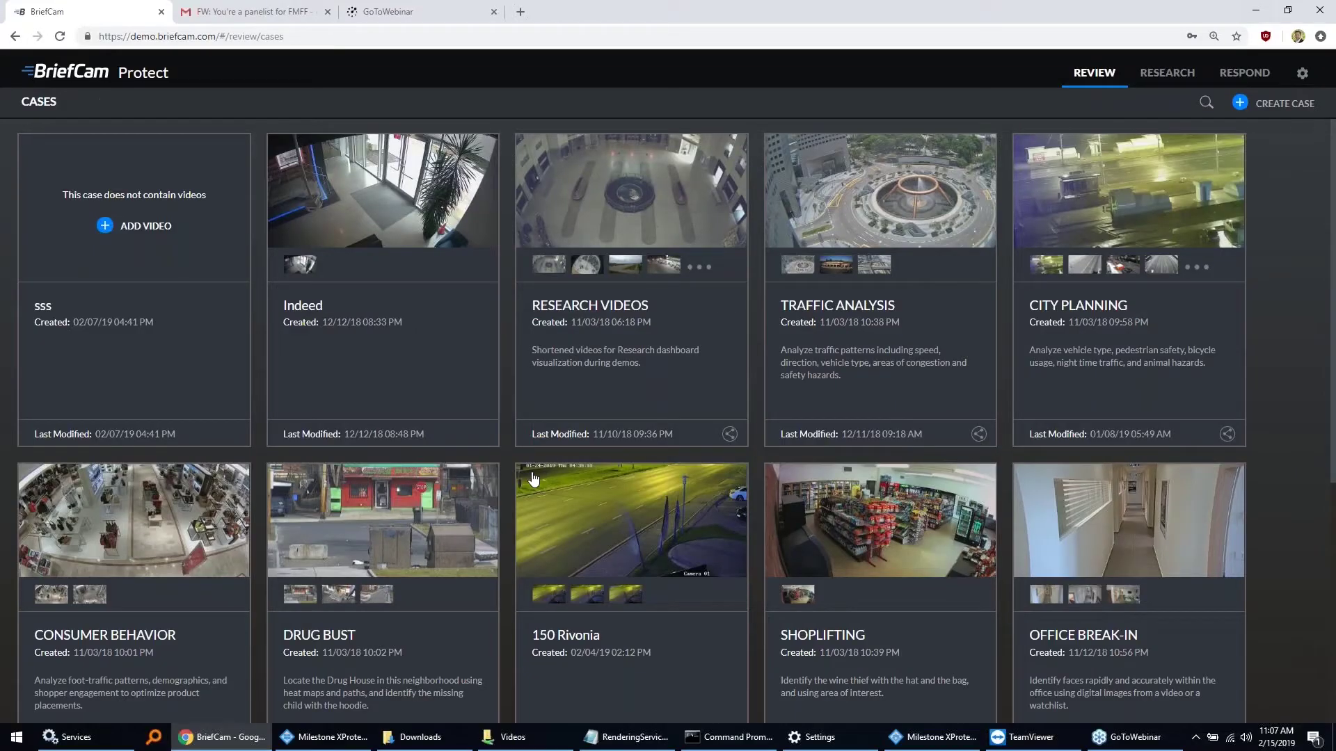
click(1159, 383)
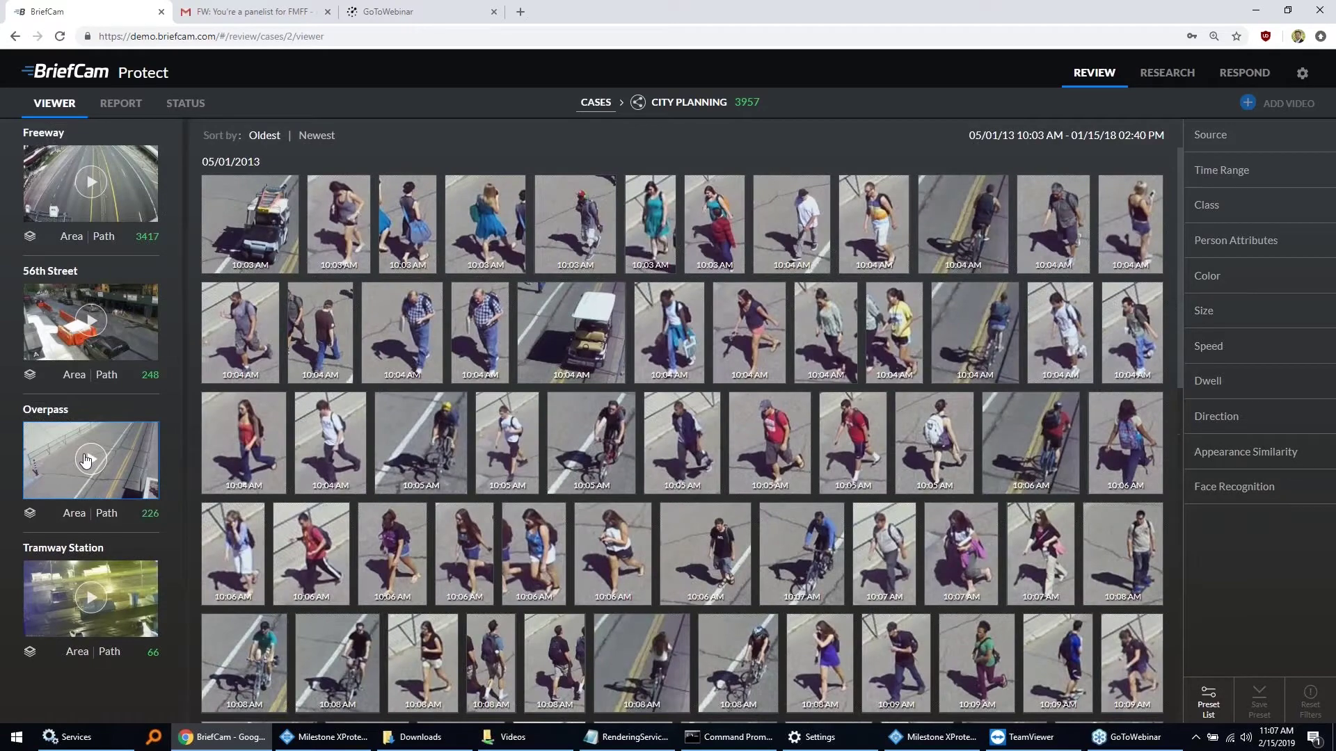
click(85, 460)
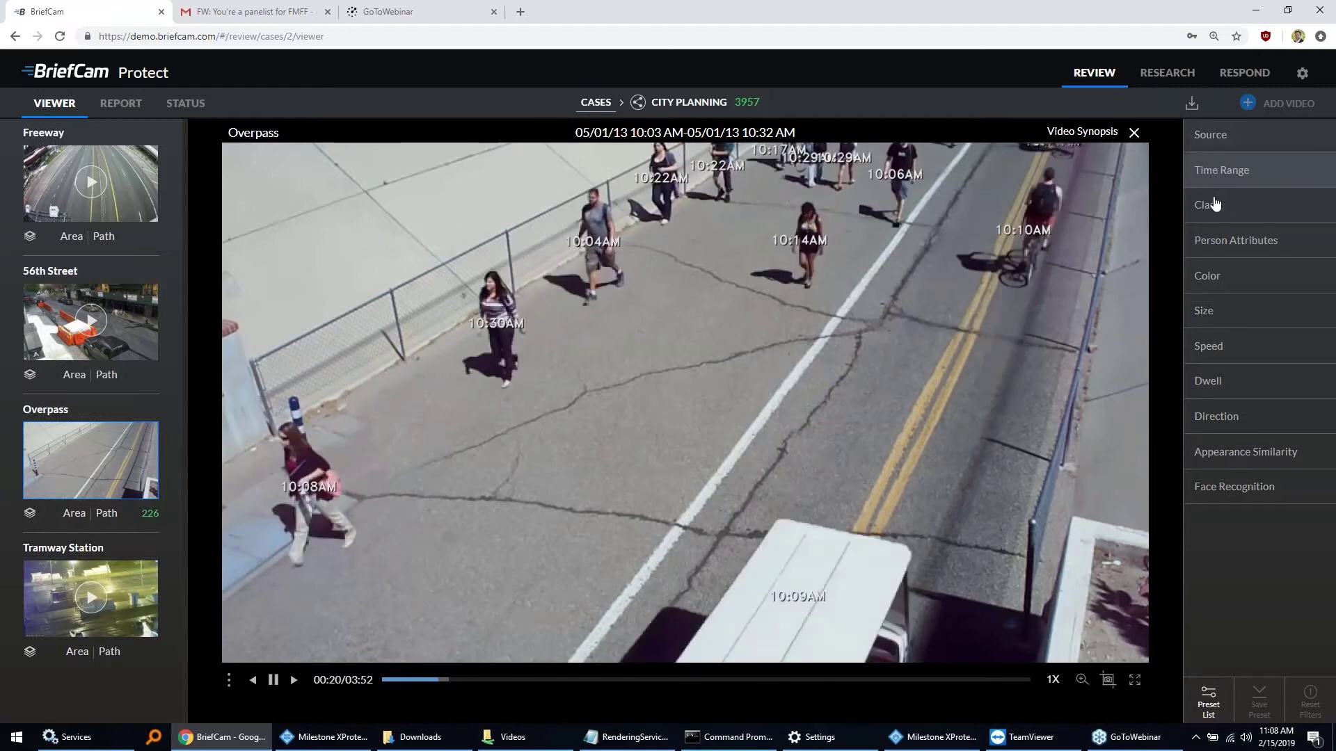
Filter the Overpass synopsis by class to show only Man, with Normal tolerance
click(1251, 203)
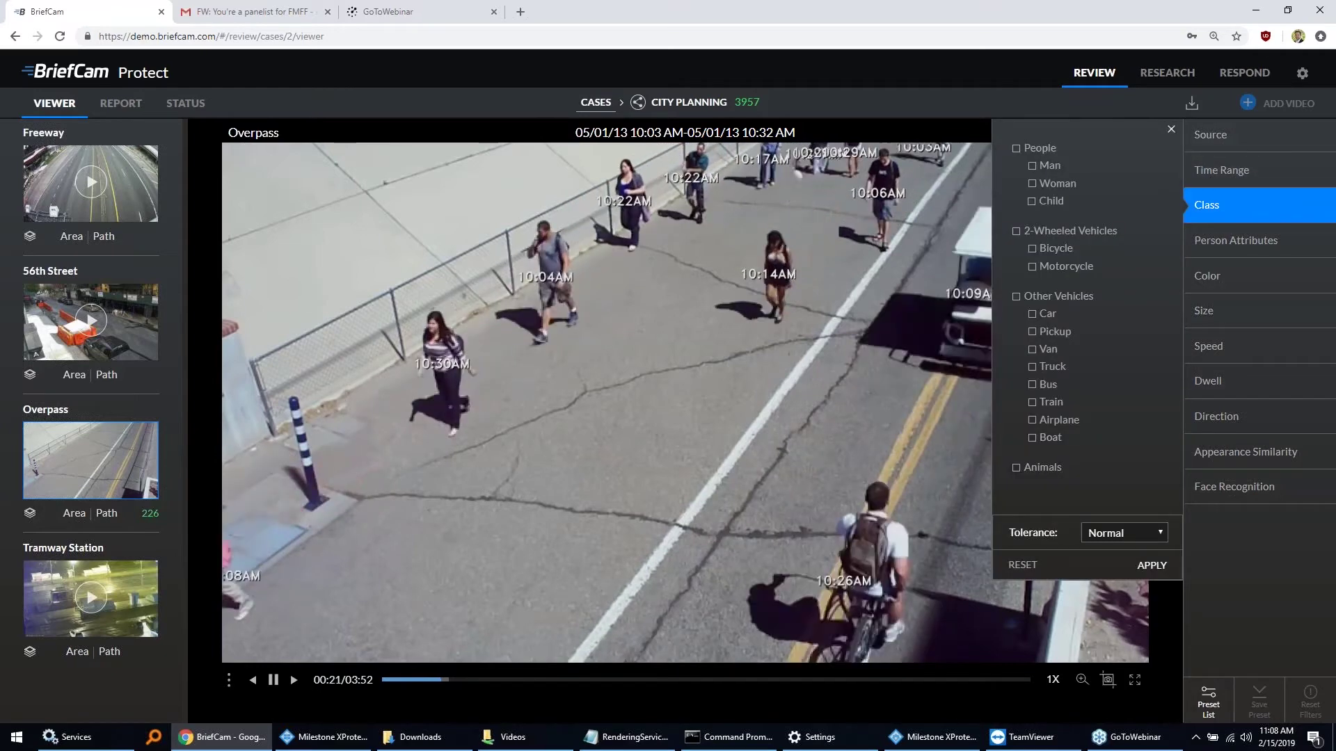
click(1046, 166)
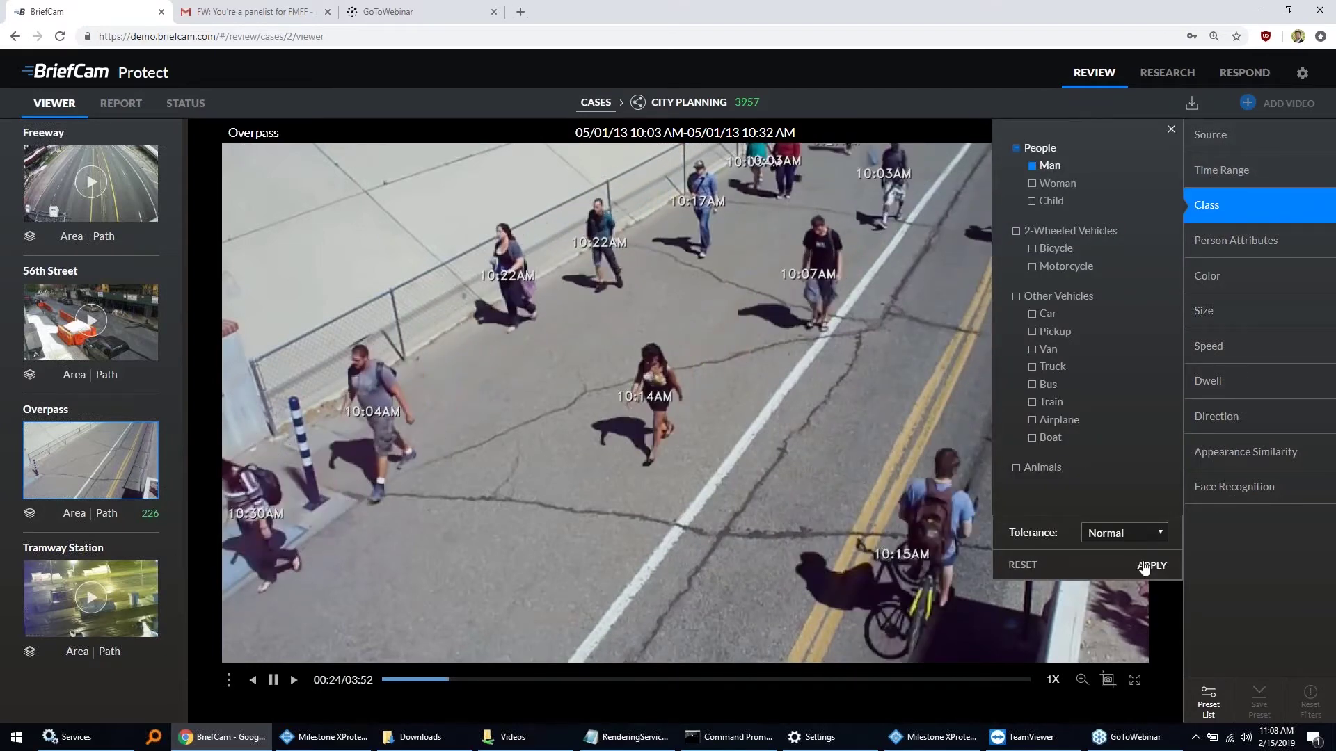
click(1149, 566)
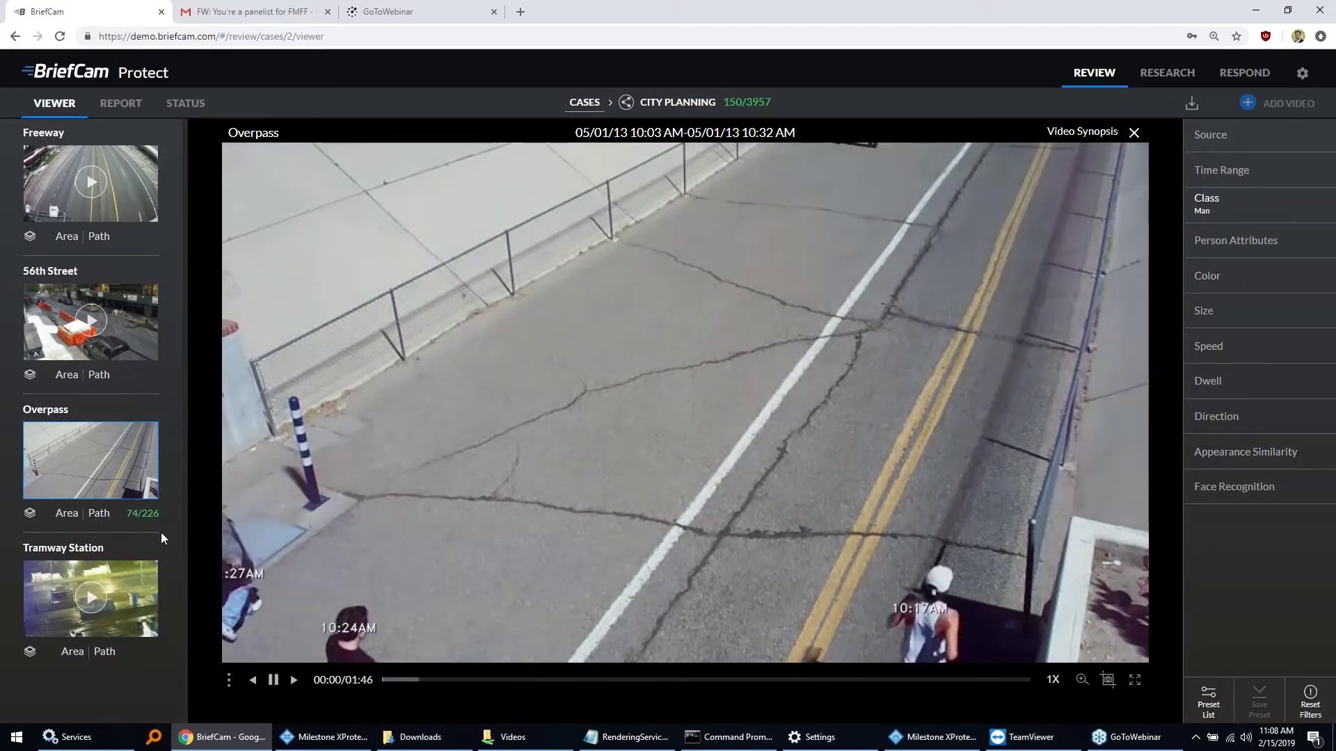
Filter the Overpass synopsis by person attributes to red upper wear with Short Sleeves, keeping Normal tolerance
click(1232, 254)
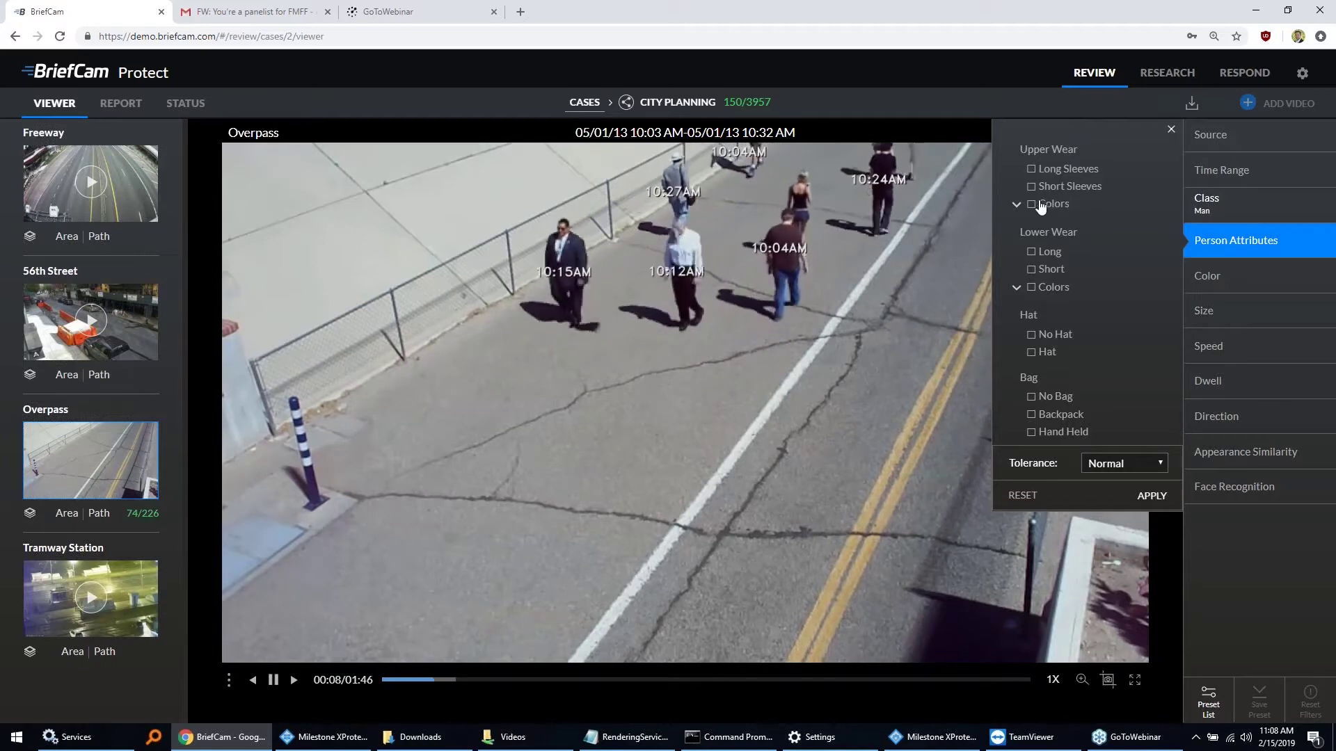
click(1016, 206)
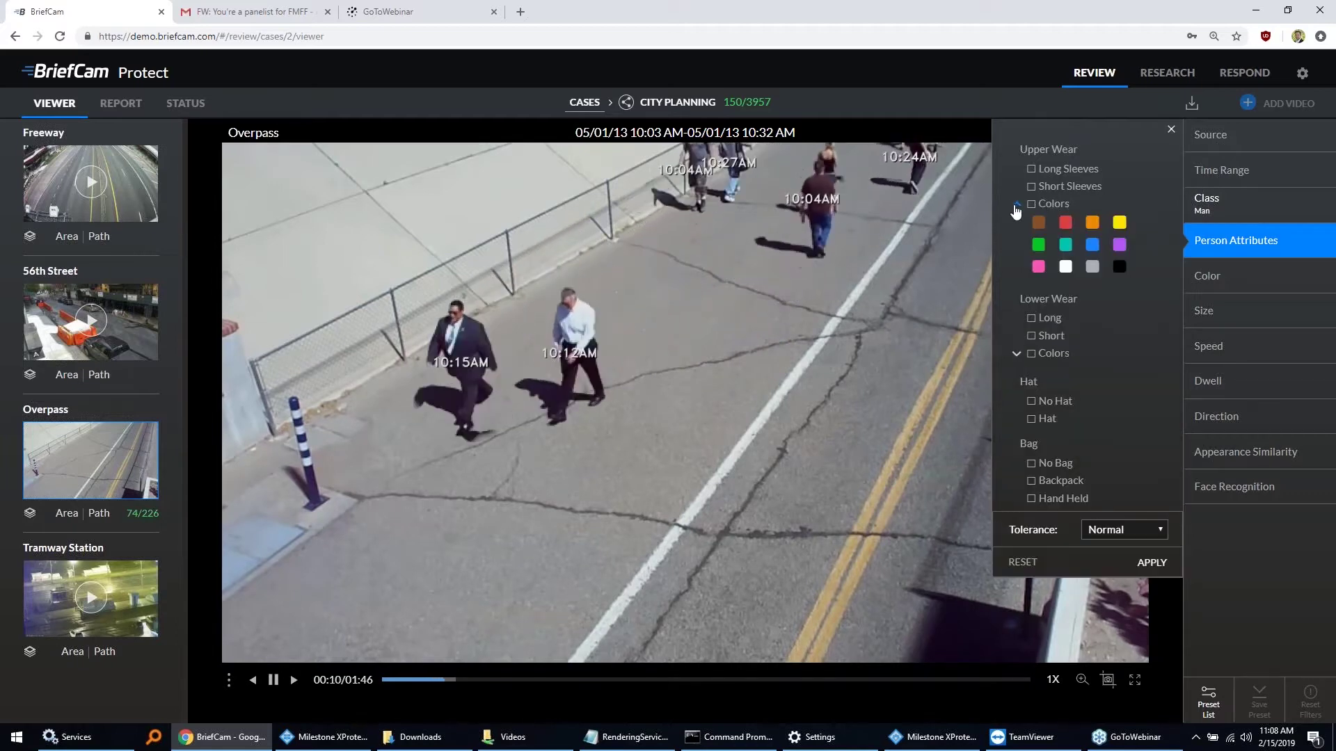
click(1066, 223)
click(1032, 186)
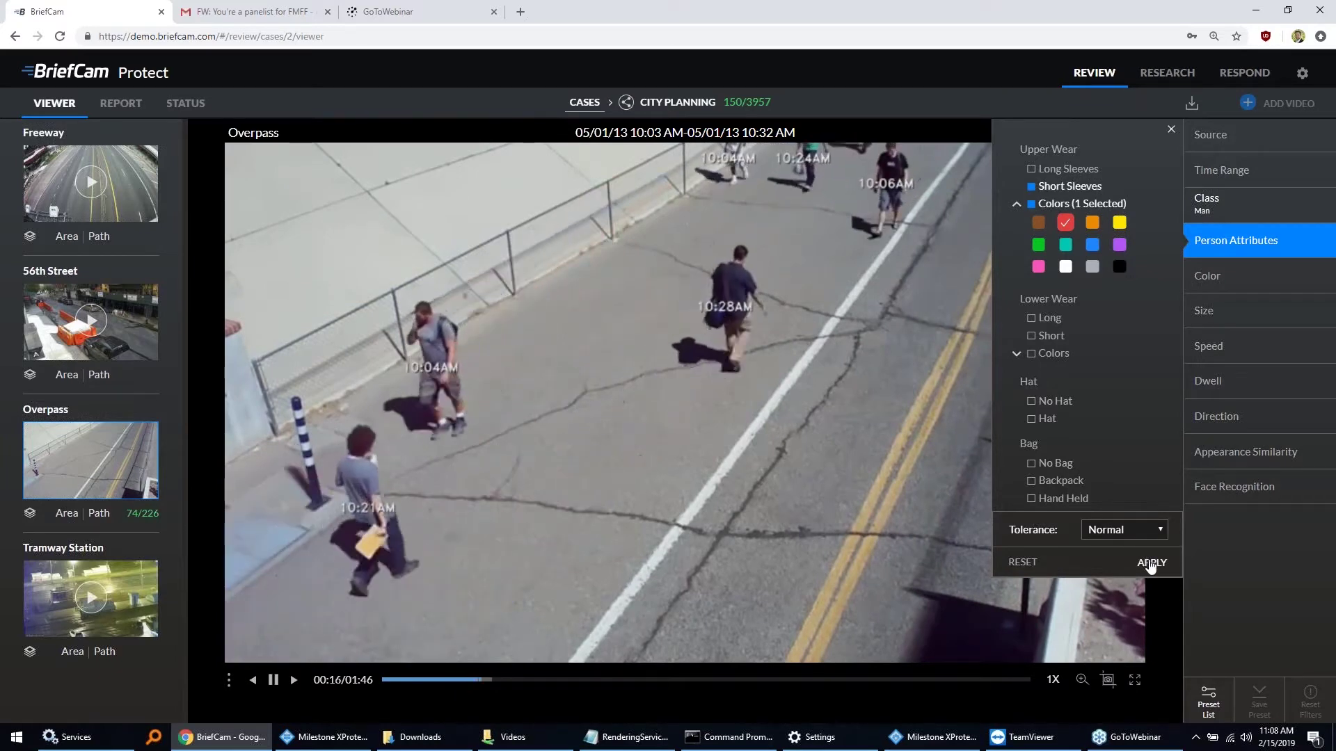
click(1152, 564)
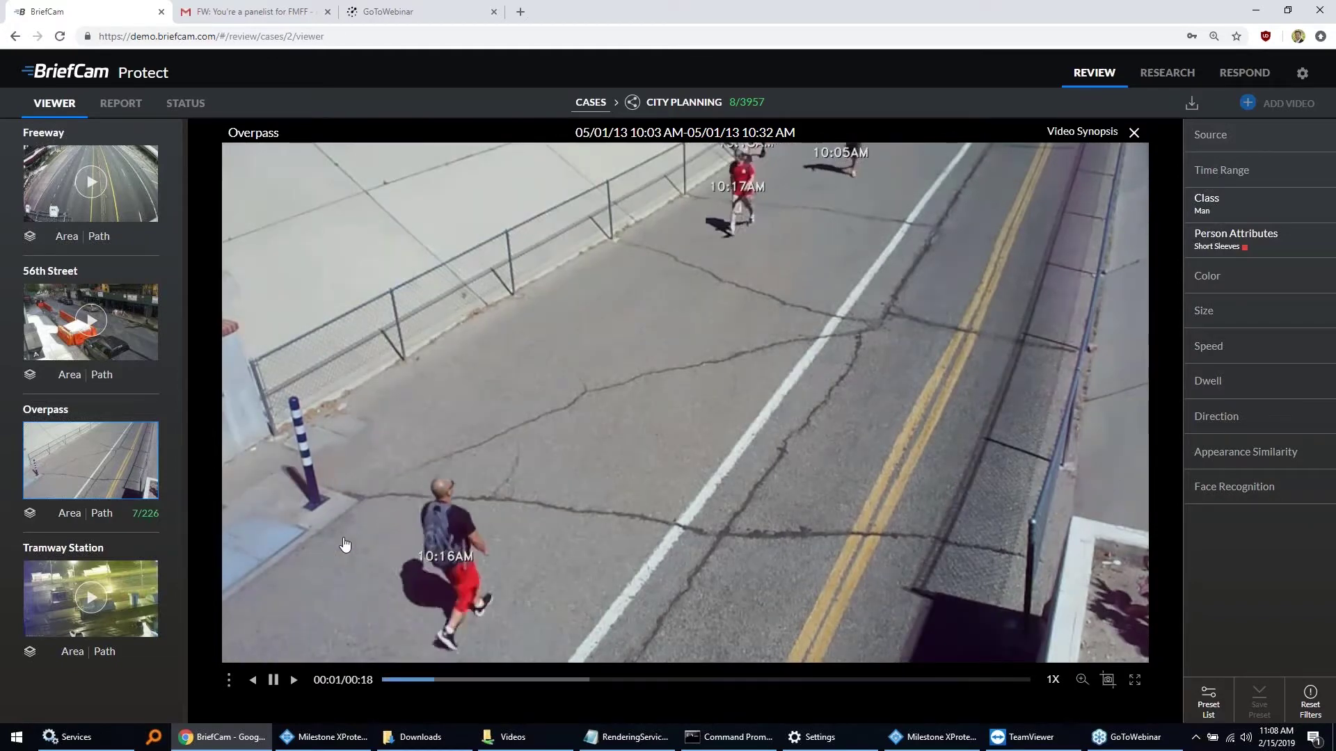
Extend the person attributes filter with Short lower wear, Hat and Backpack
click(1206, 249)
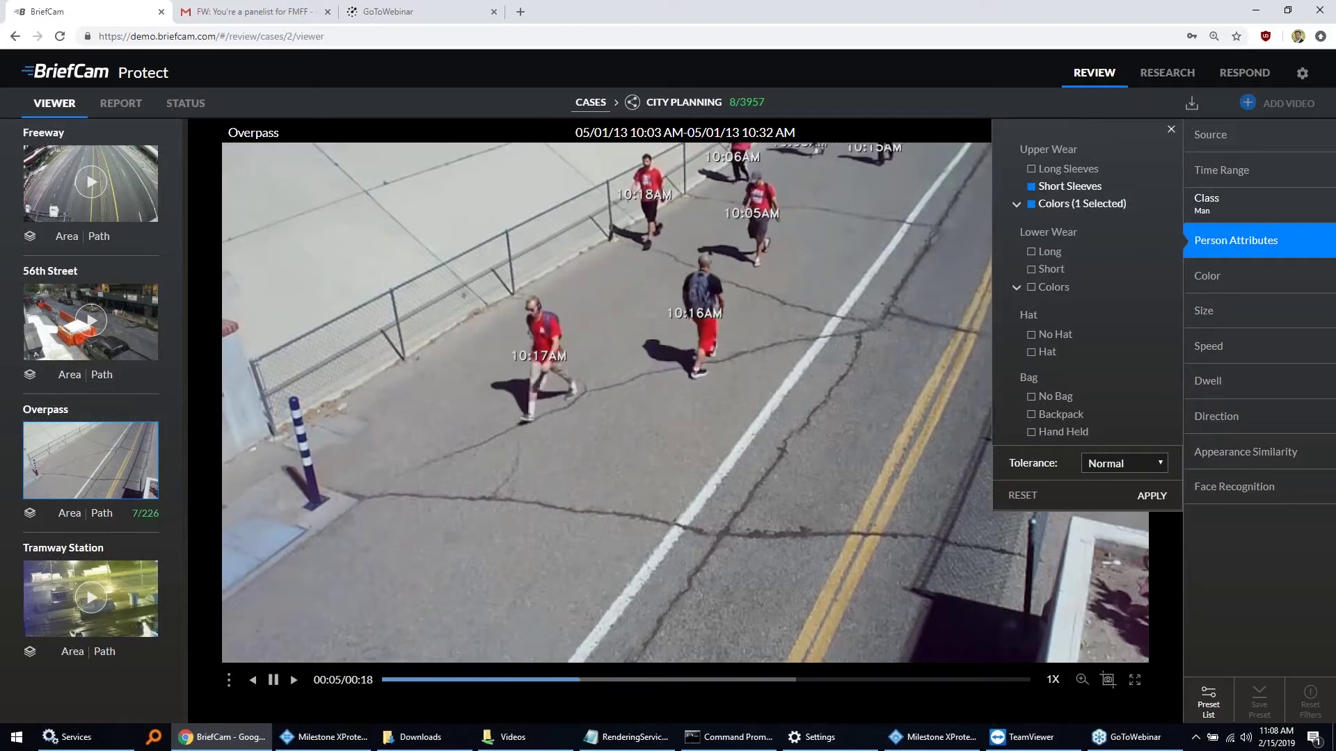
click(1051, 270)
click(1036, 352)
click(1035, 416)
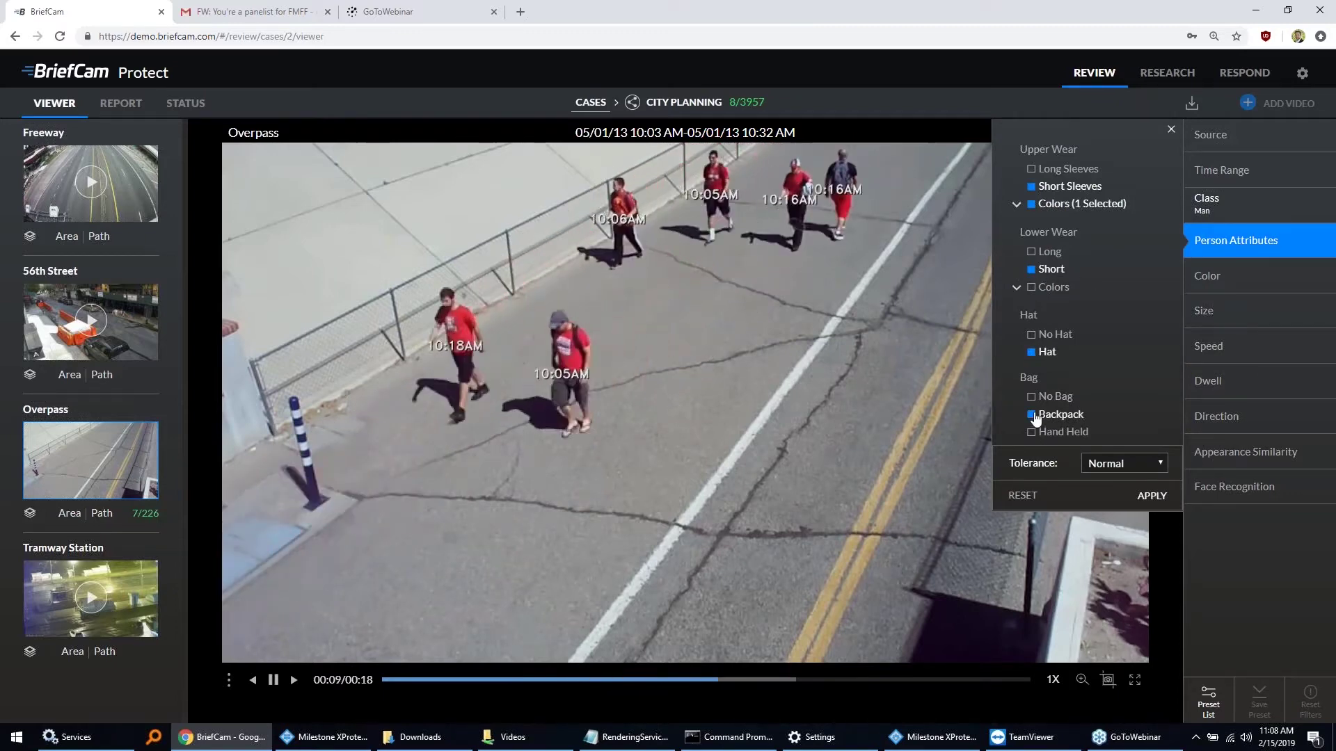
click(1149, 497)
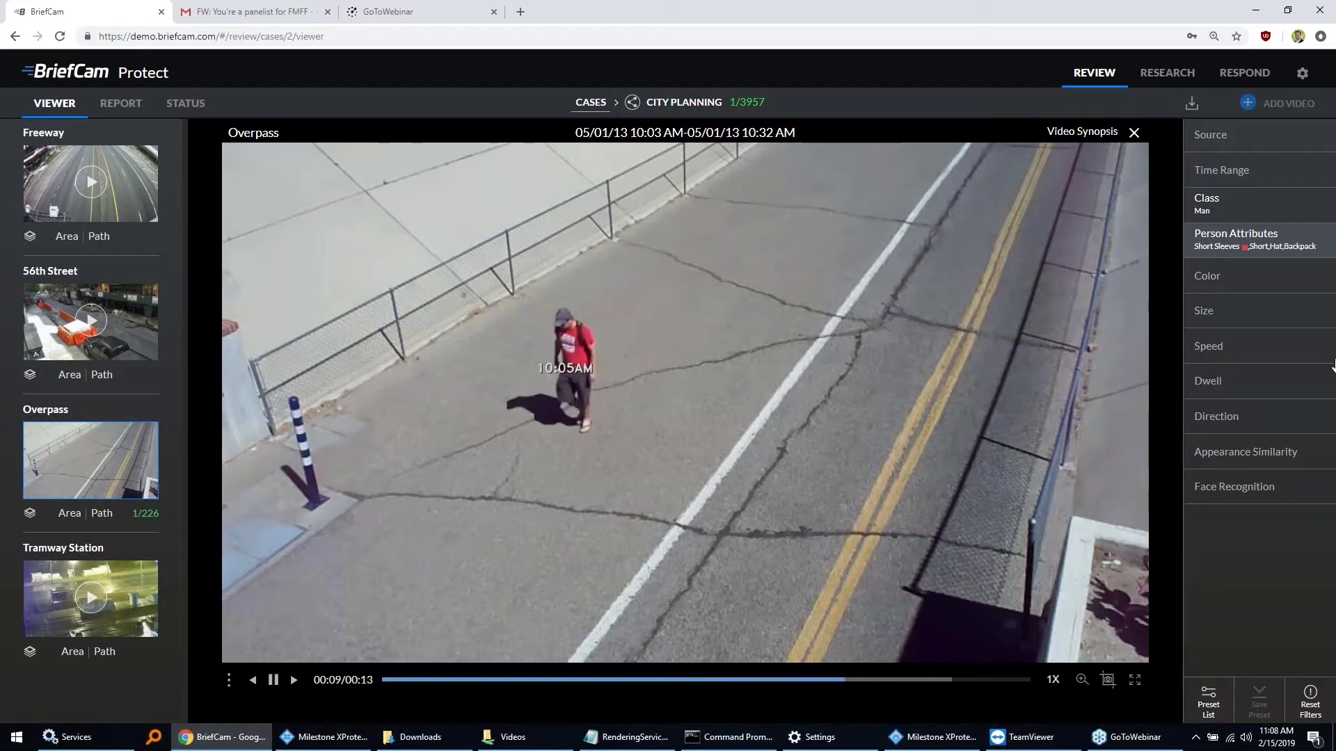
Examine the Size, Speed and Dwell filter options for the Overpass synopsis without changing them
click(1223, 315)
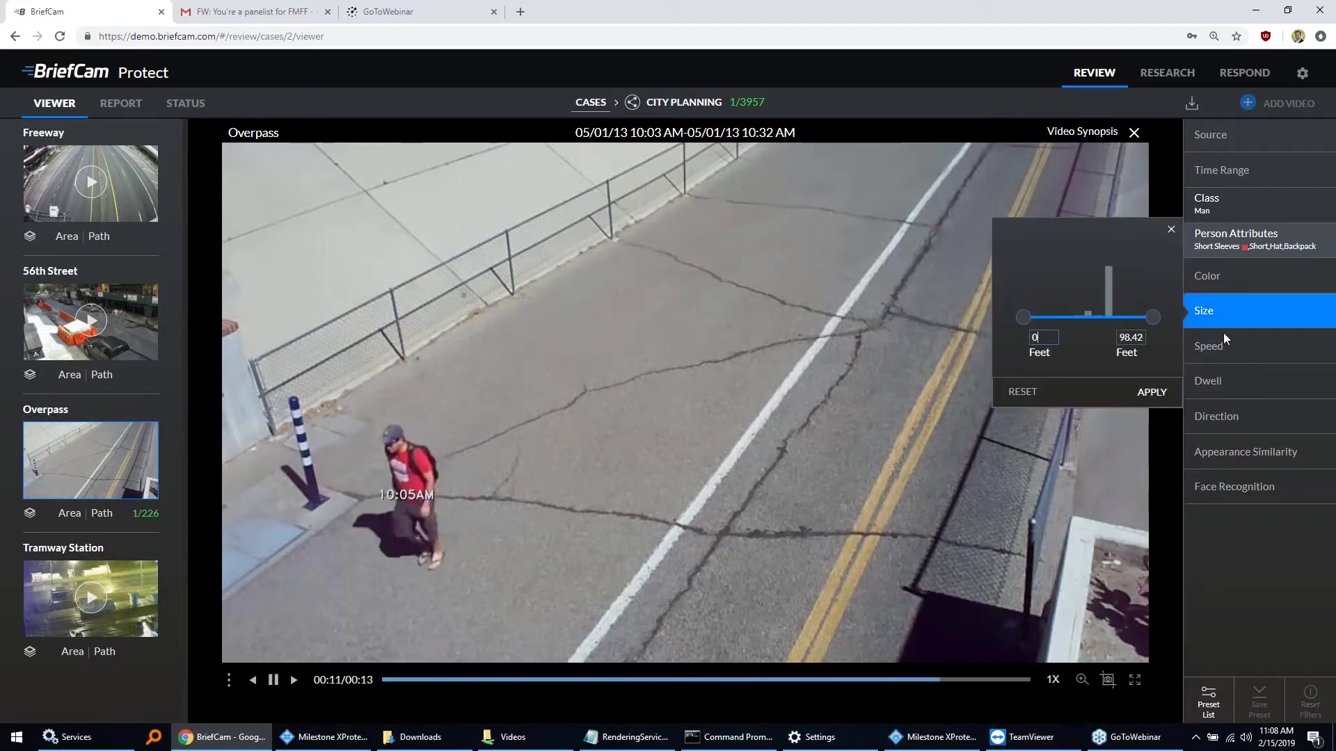
click(1216, 356)
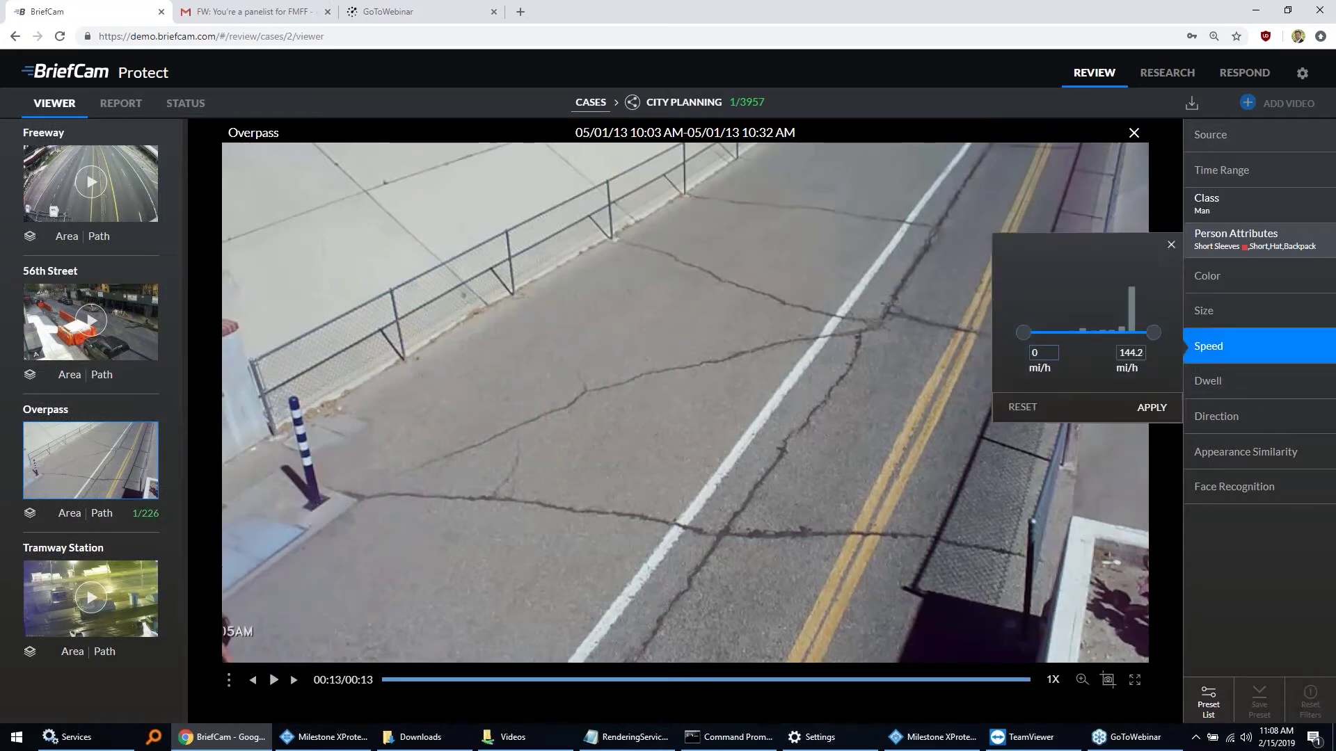
click(1212, 382)
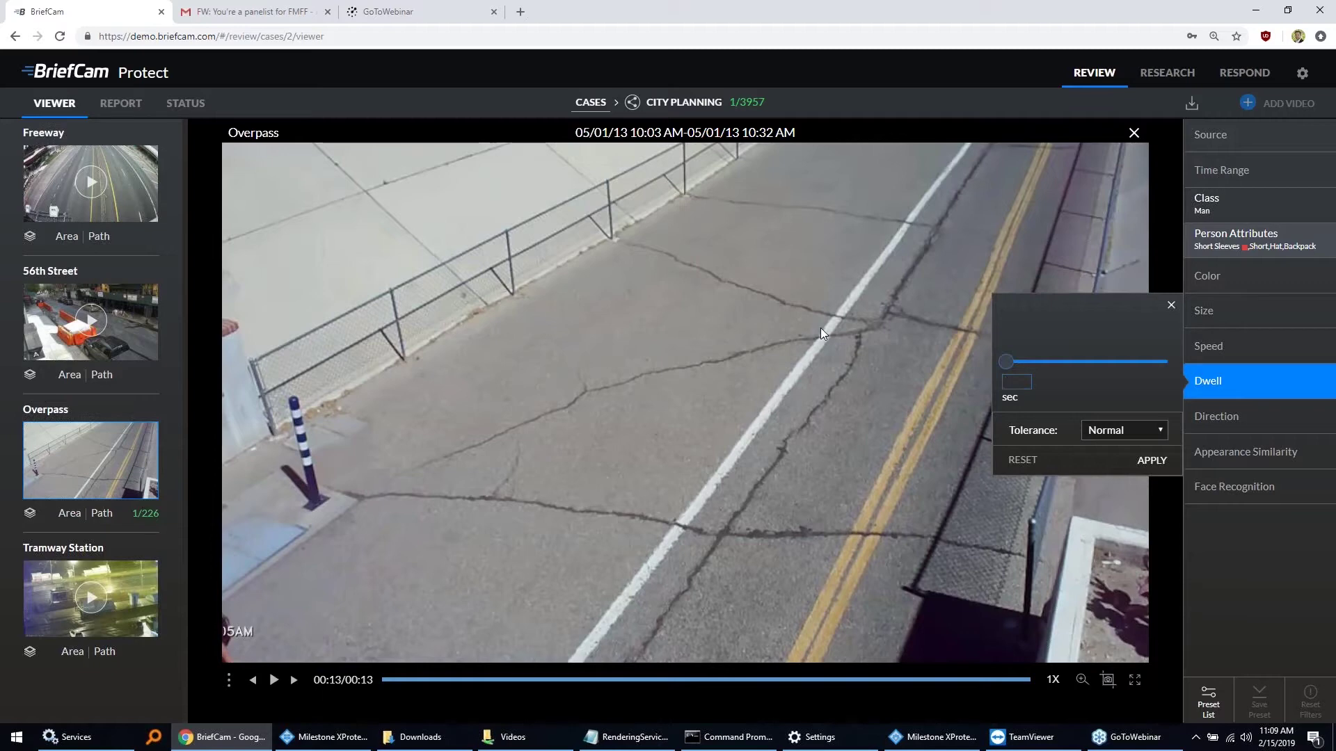
click(1049, 68)
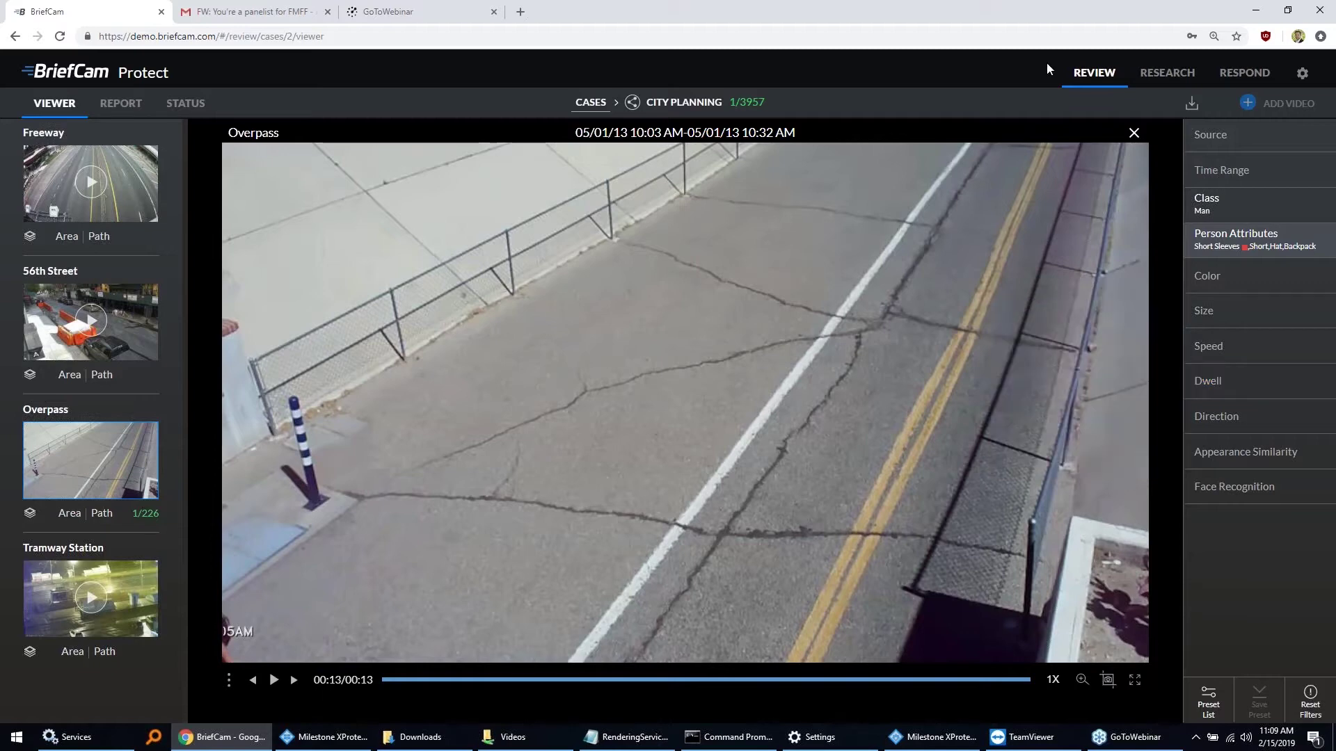
Open the OFFICE BREAK-IN case from the case list and show only the faces detected in it
click(594, 105)
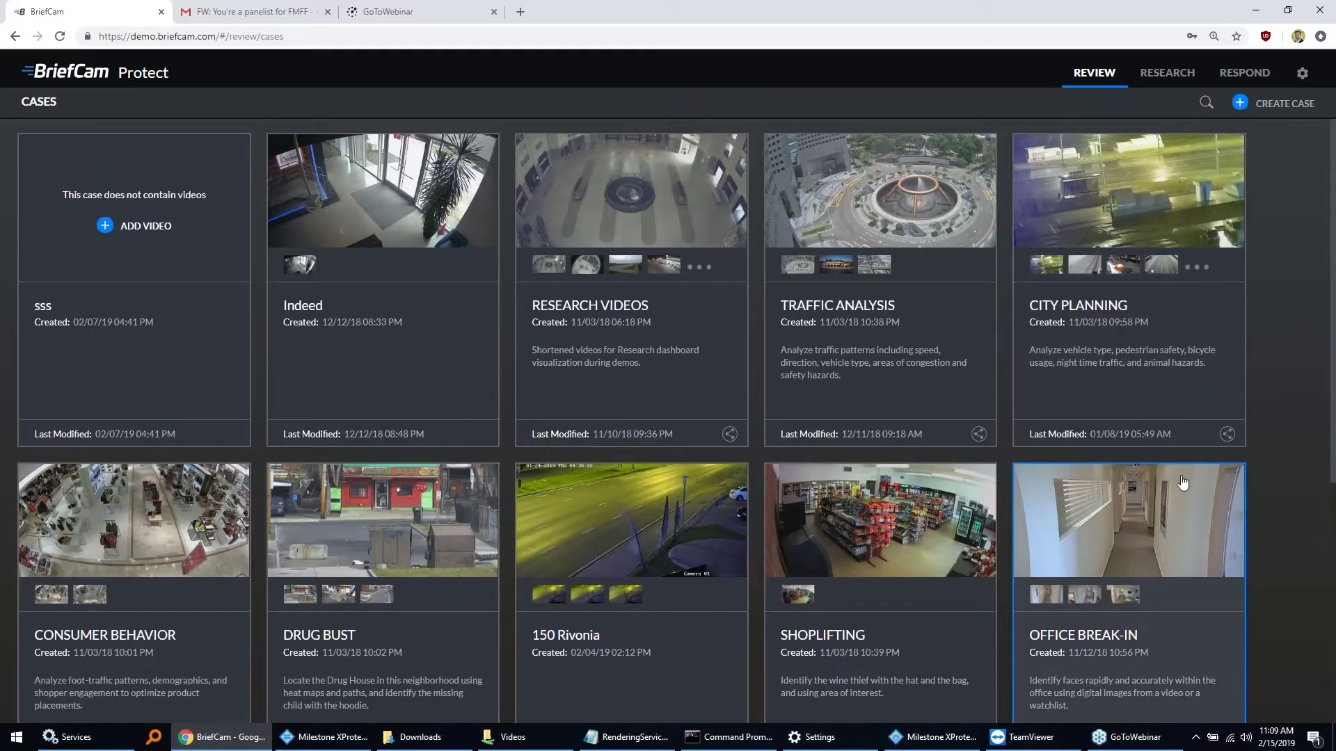
click(1164, 537)
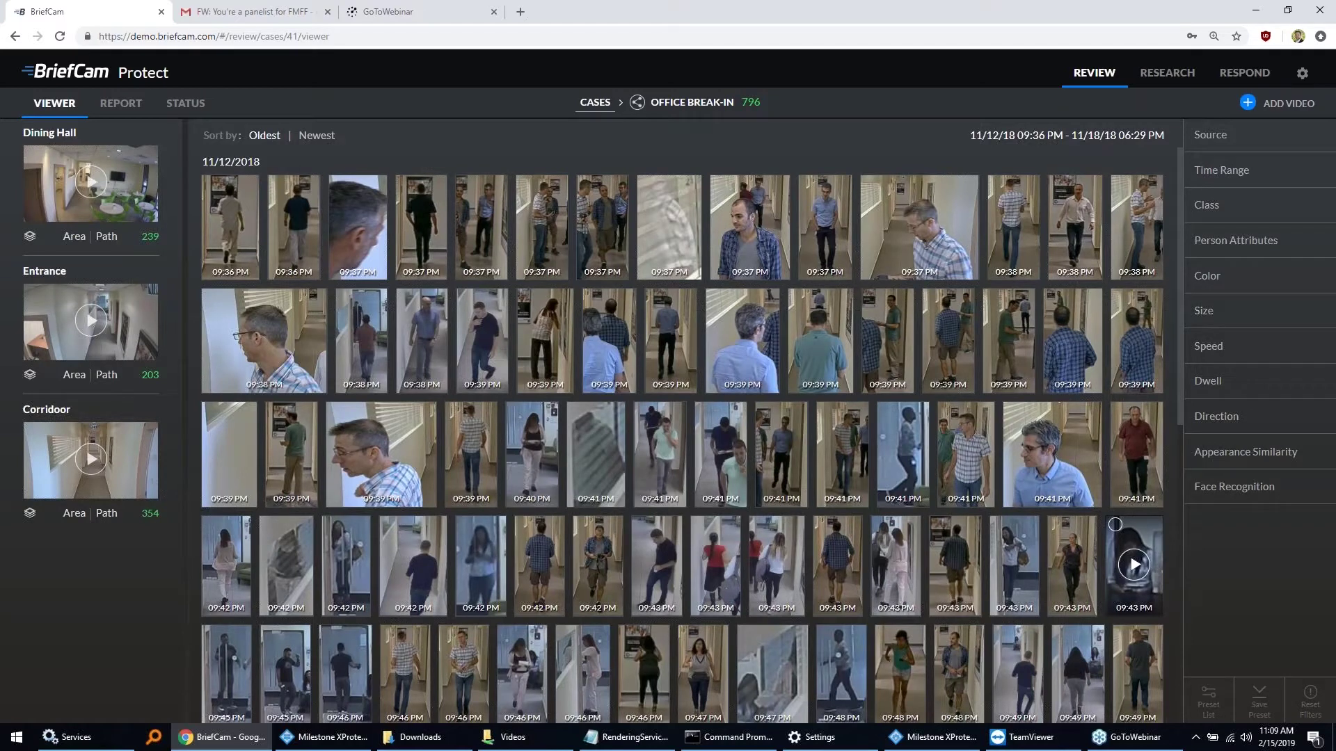
click(1249, 497)
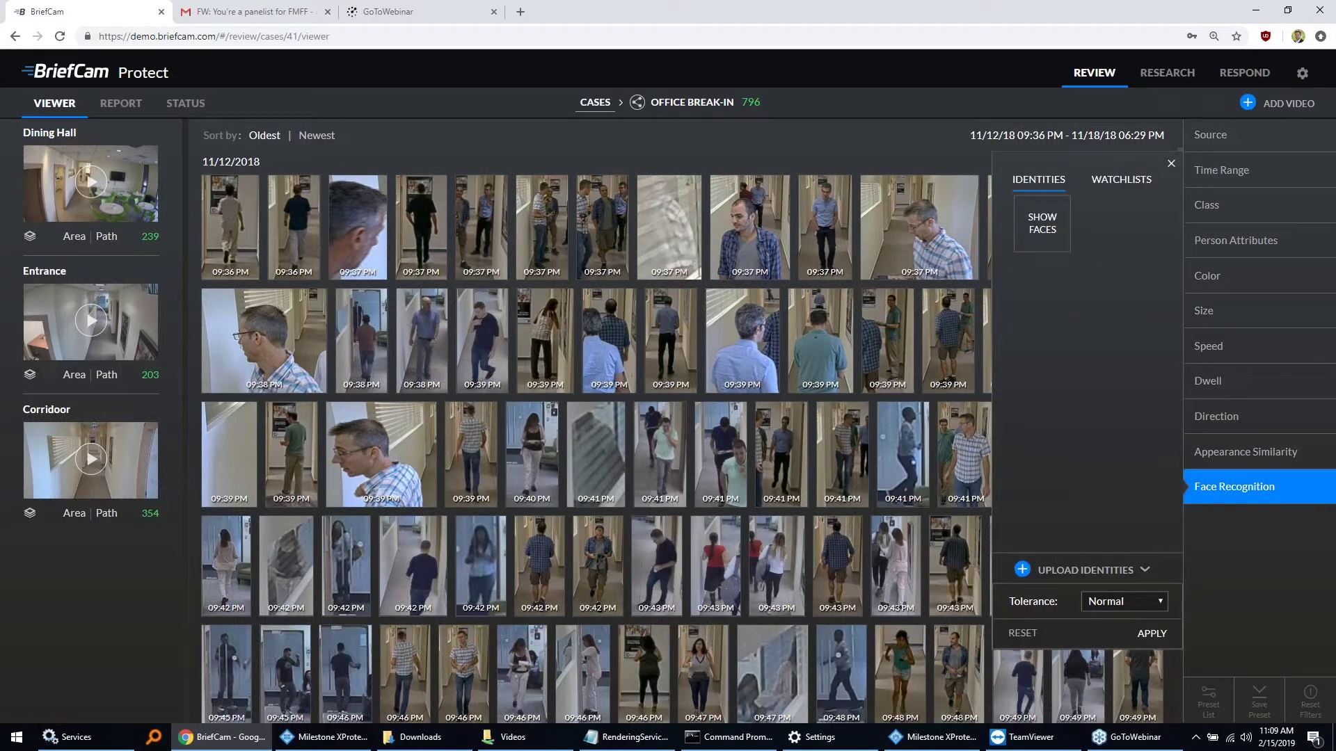
click(1046, 232)
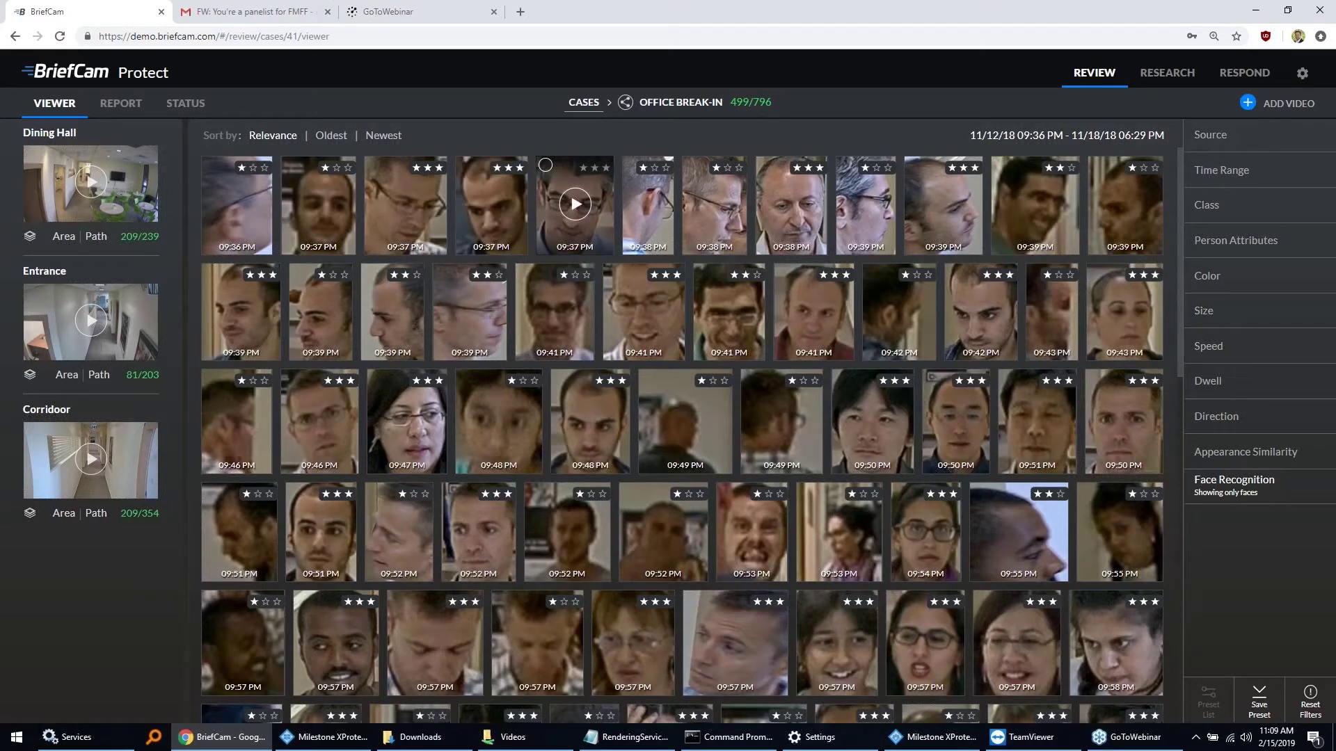
Filter the case by the 09:37 PM face of the man looking down in glasses, and view the resulting Corridor synopsis
click(374, 167)
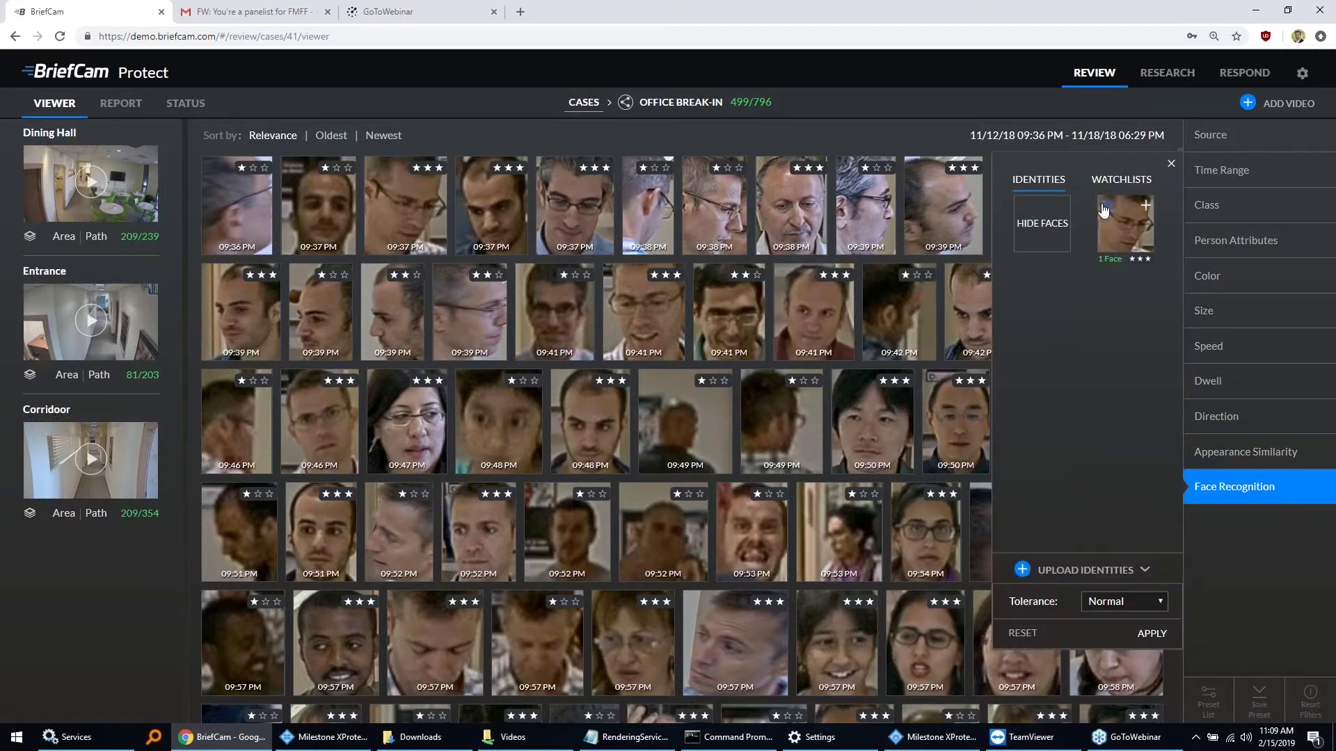
click(1148, 633)
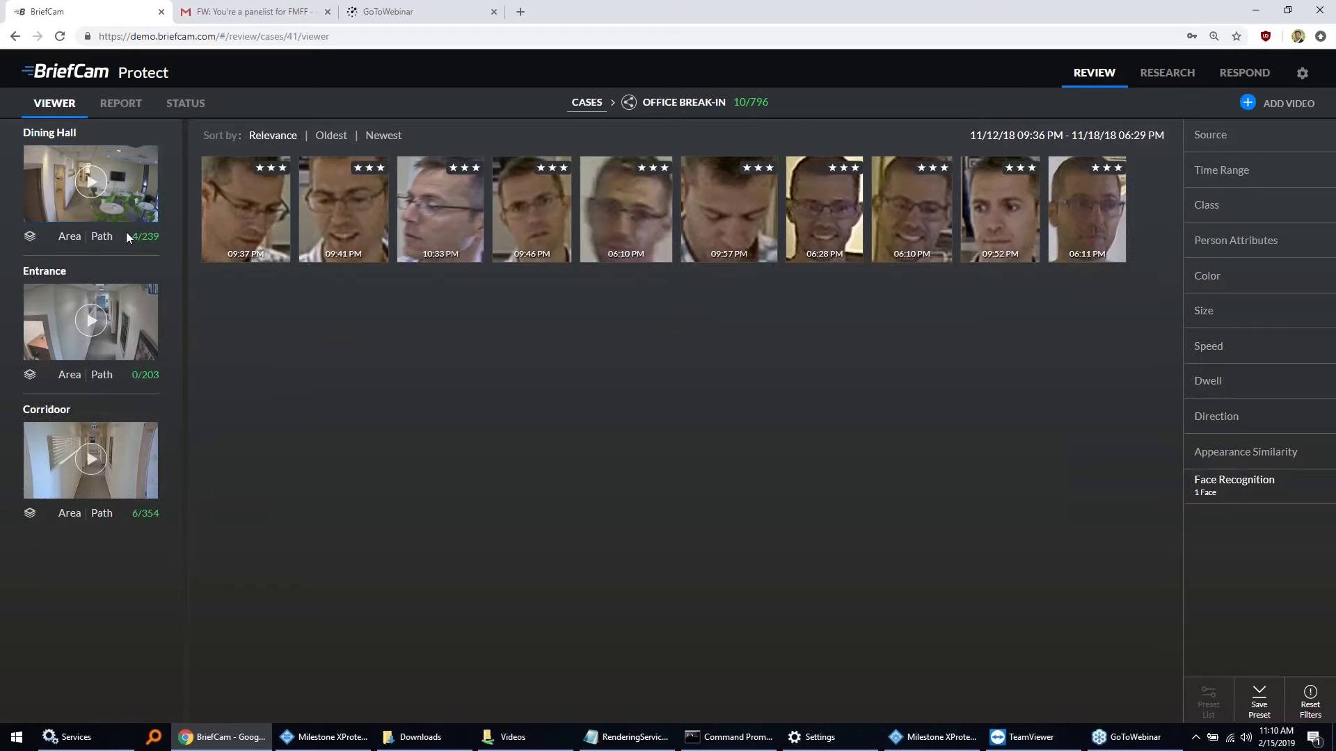
click(132, 481)
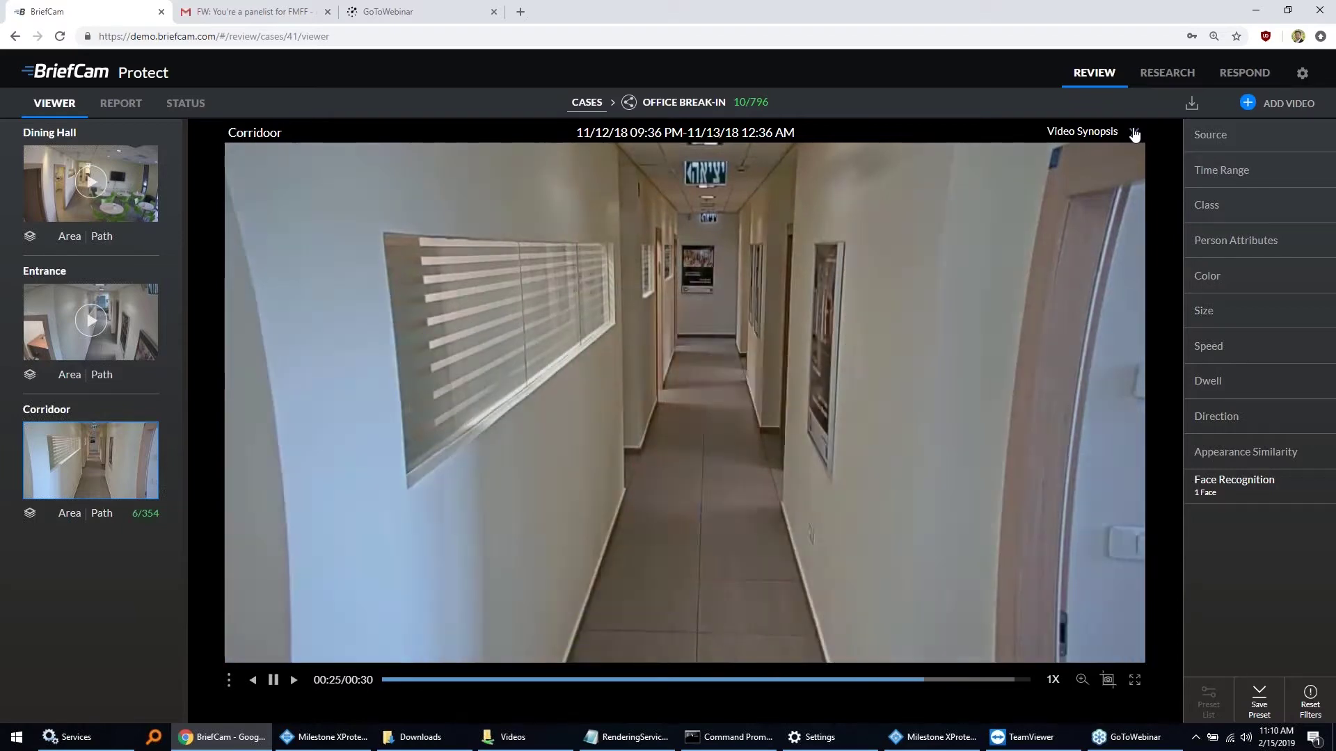
click(1135, 133)
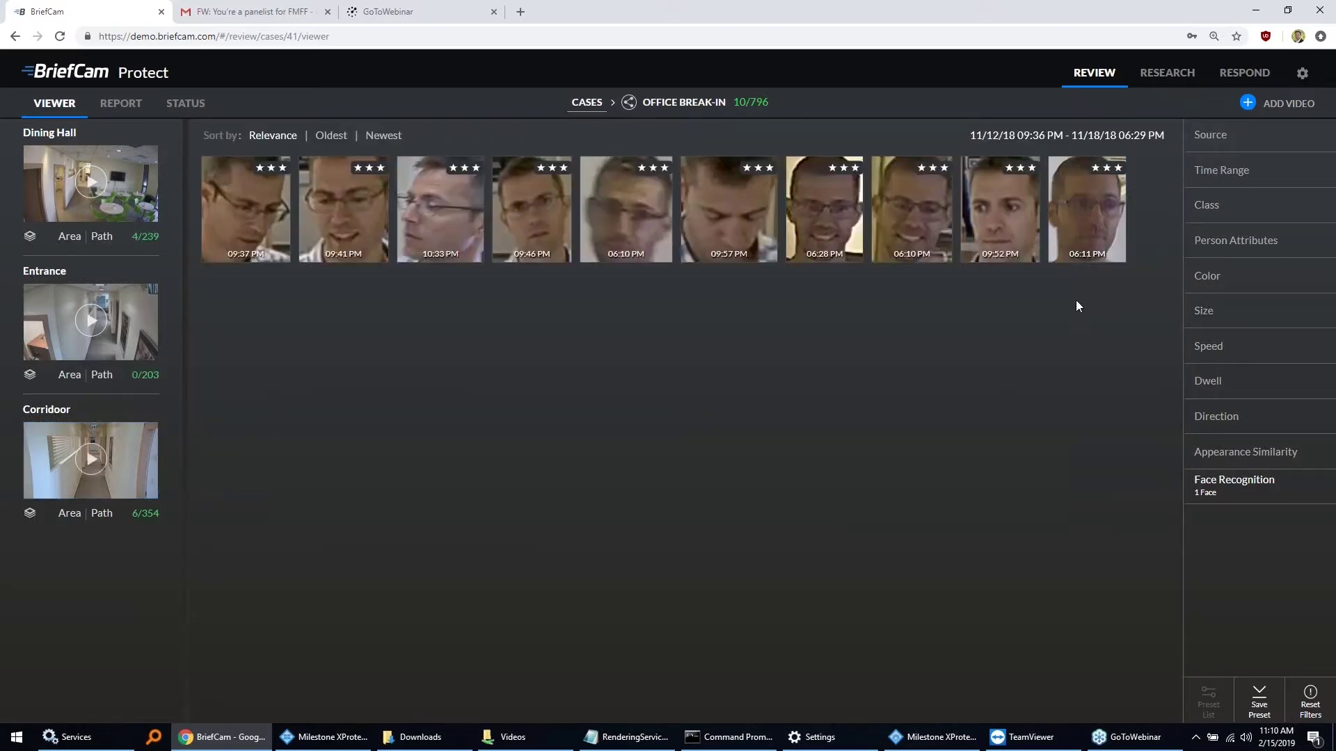
Review the Respond alerts, comparing the 02:40 AM face alert of 11/26/2018 with its watchlist identity
click(1235, 80)
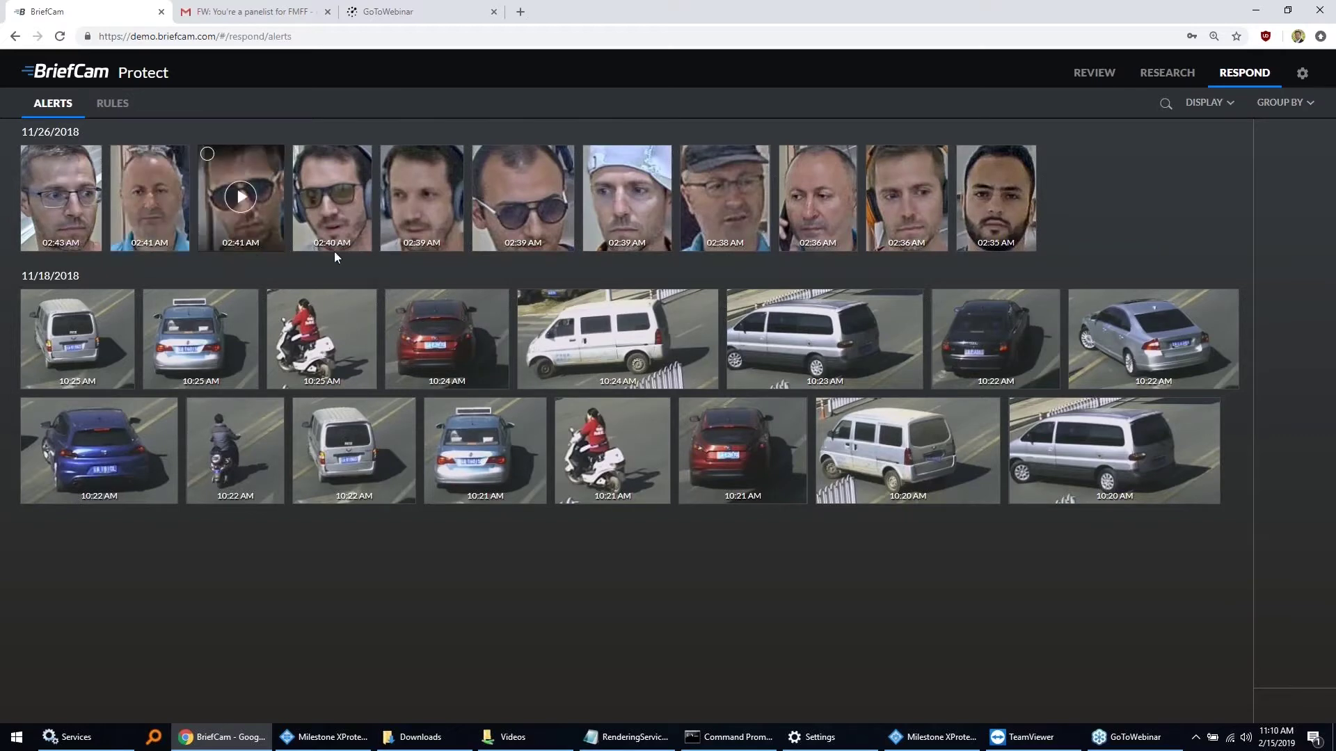
mouse_move(365, 248)
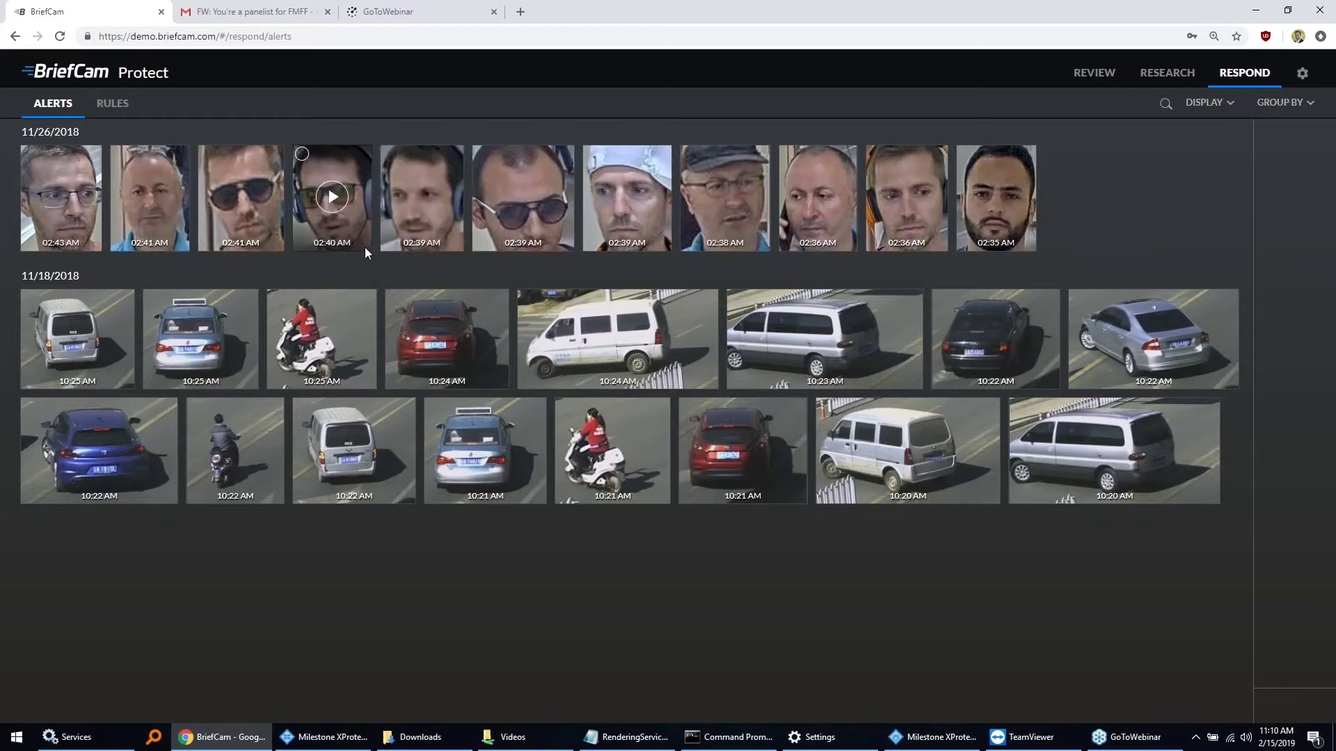
click(332, 201)
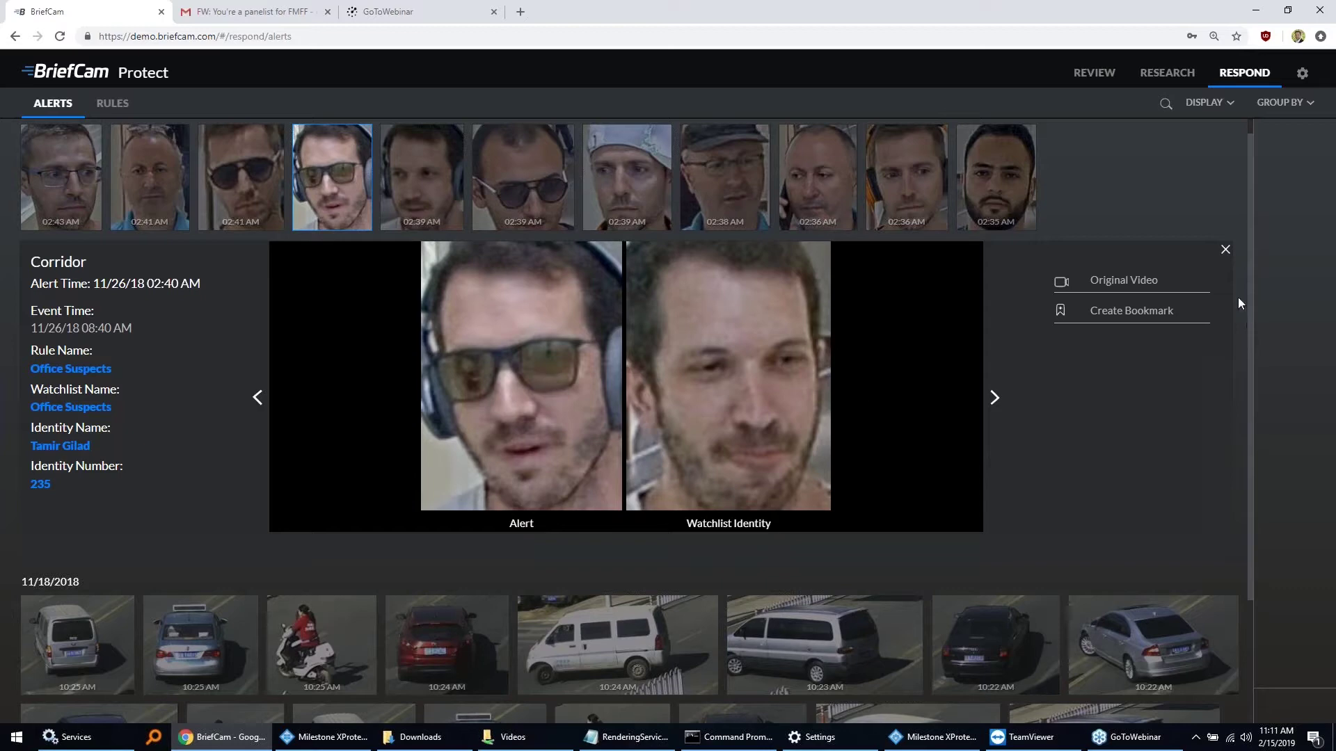
click(1225, 249)
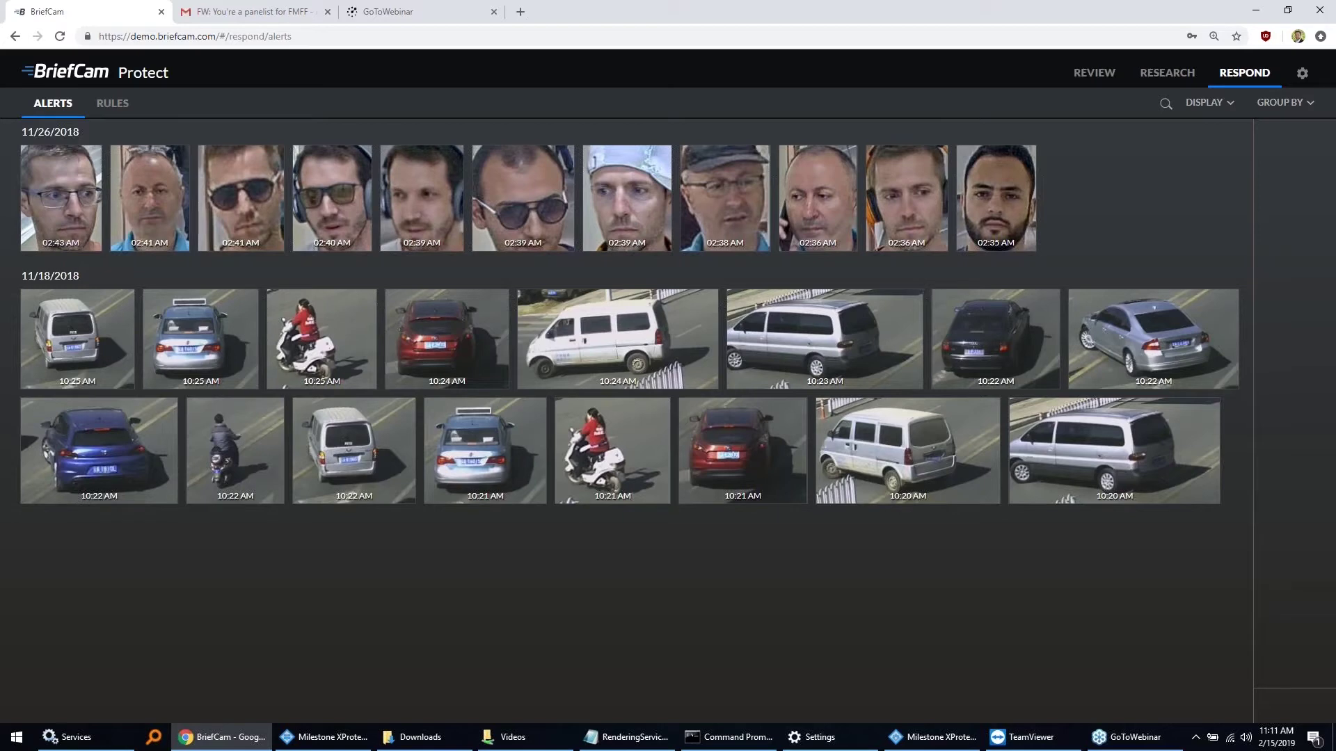
mouse_move(1035, 425)
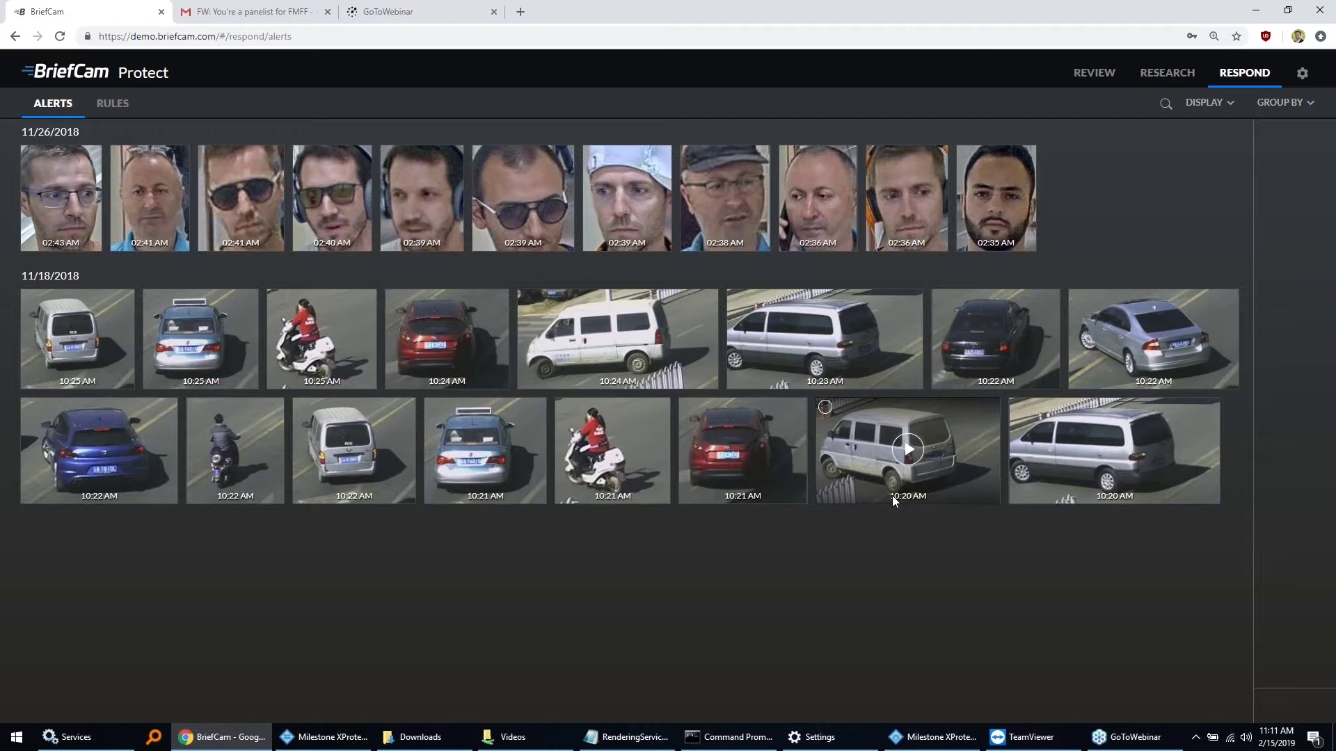
Open the RETAIL TRENDS research dashboard and filter its visitors to the Woman class
click(1152, 77)
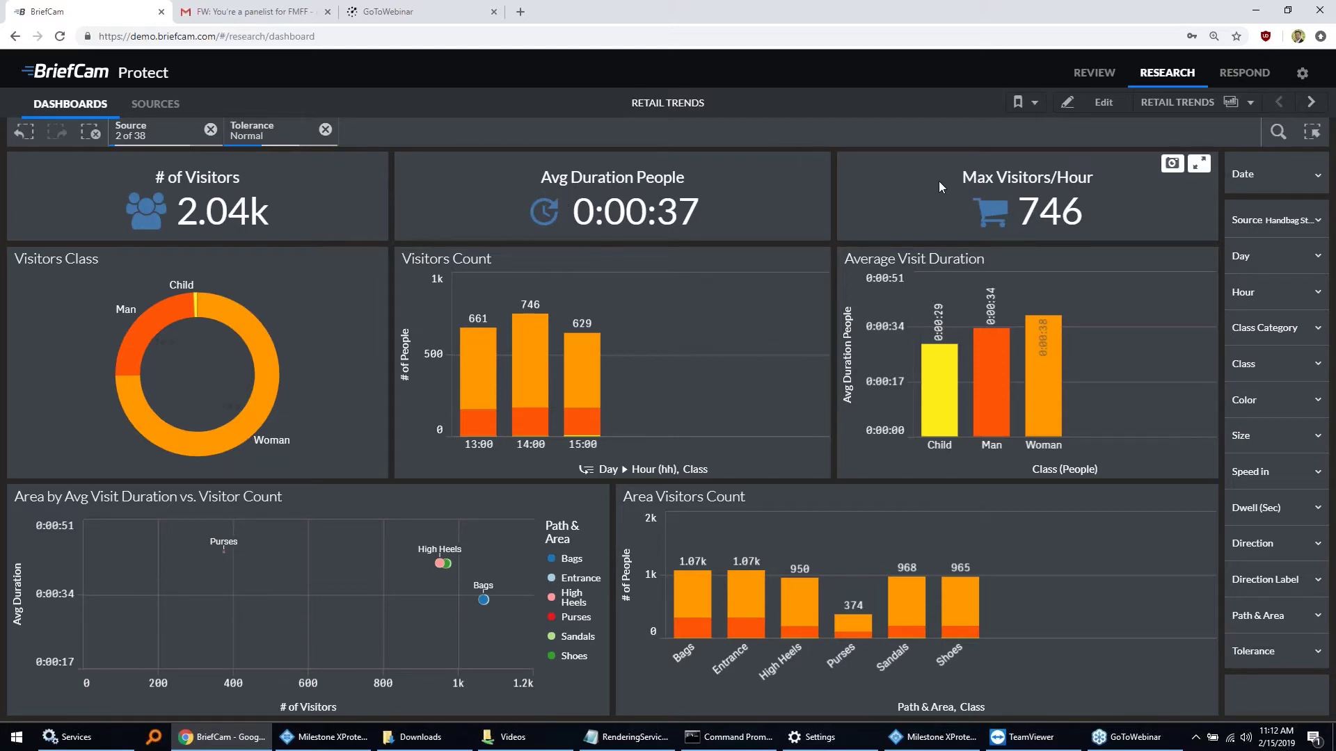
click(265, 397)
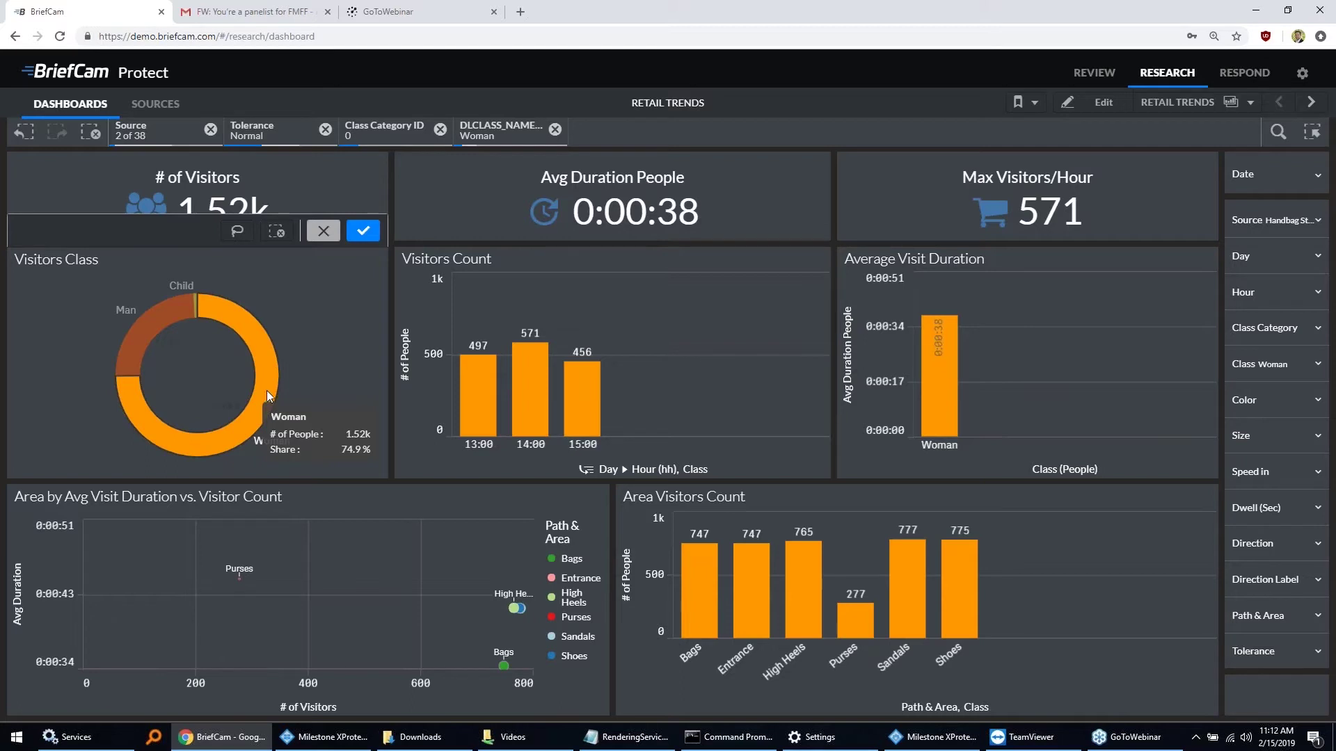
Browse through the CONSUMER TRAFFIC & SALES and SHOPPER ANALYSIS dashboards to the BUILDING OCCUPANCY dashboard
click(1311, 104)
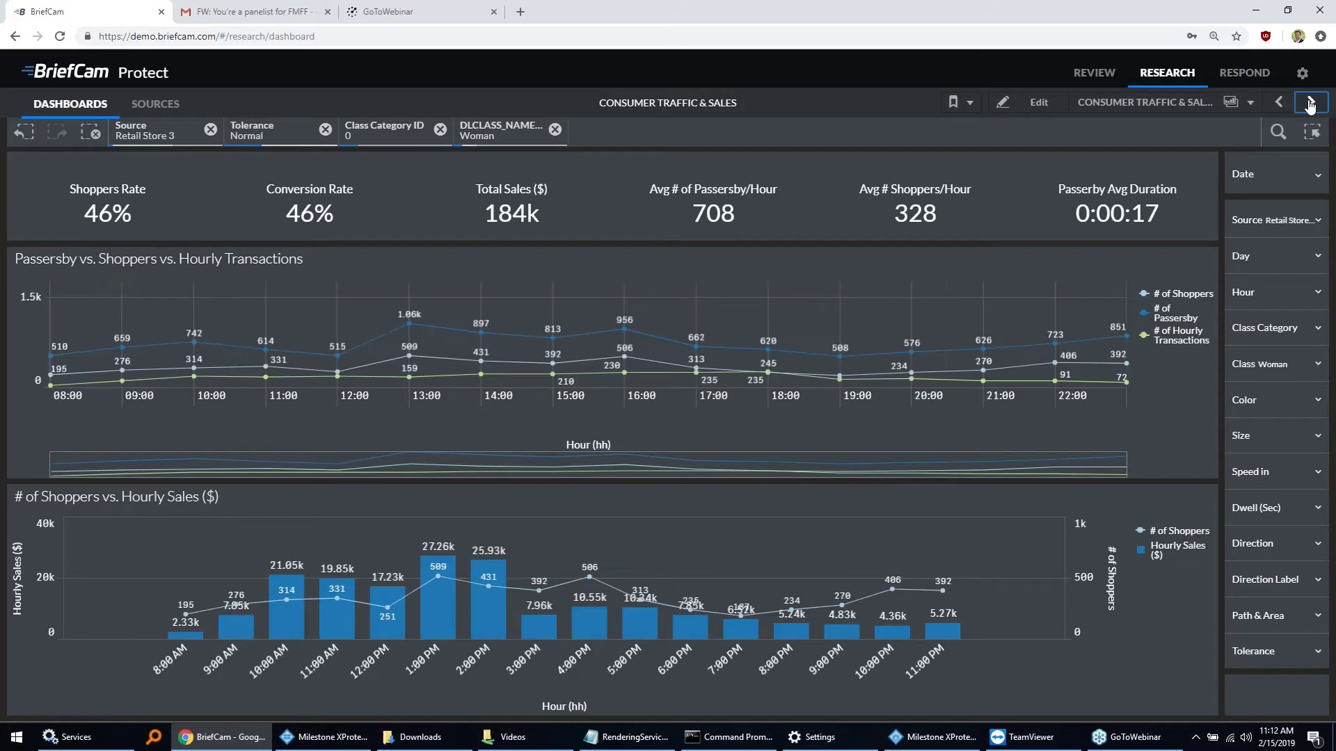
click(1311, 104)
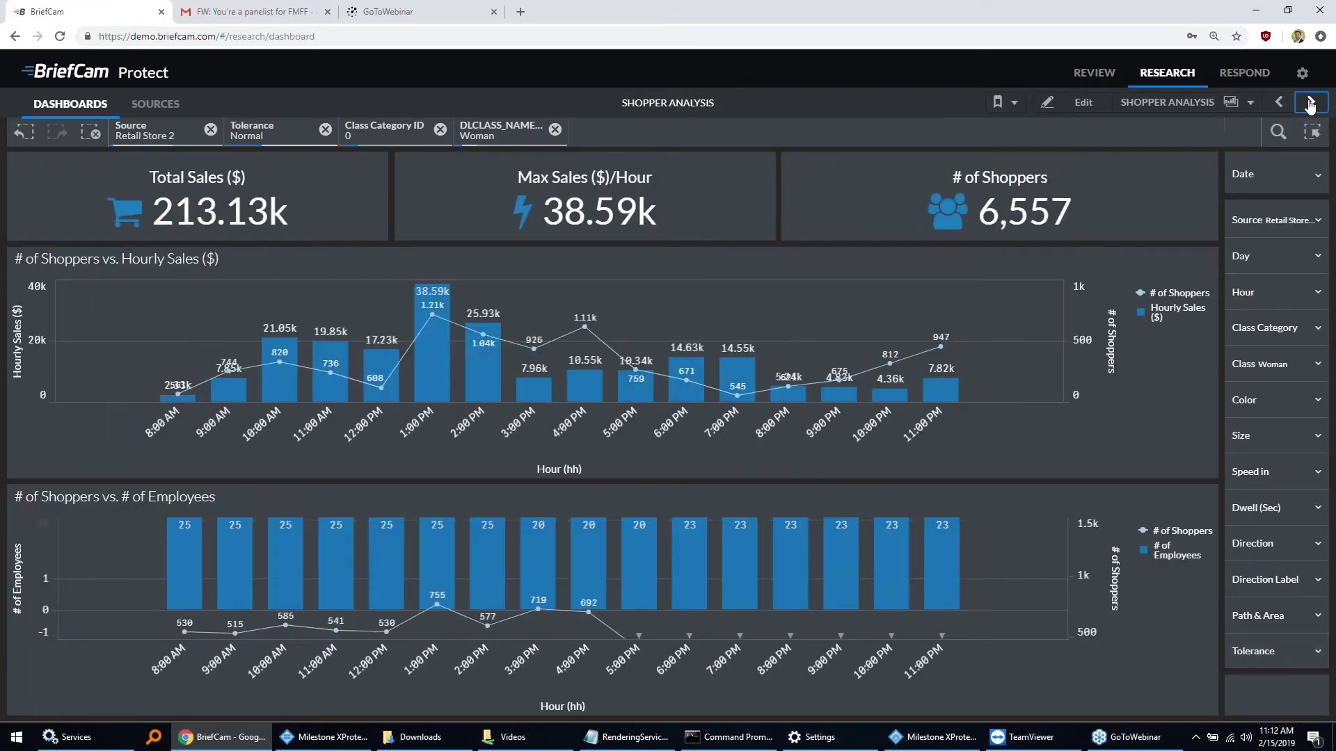
click(1310, 104)
click(1310, 104)
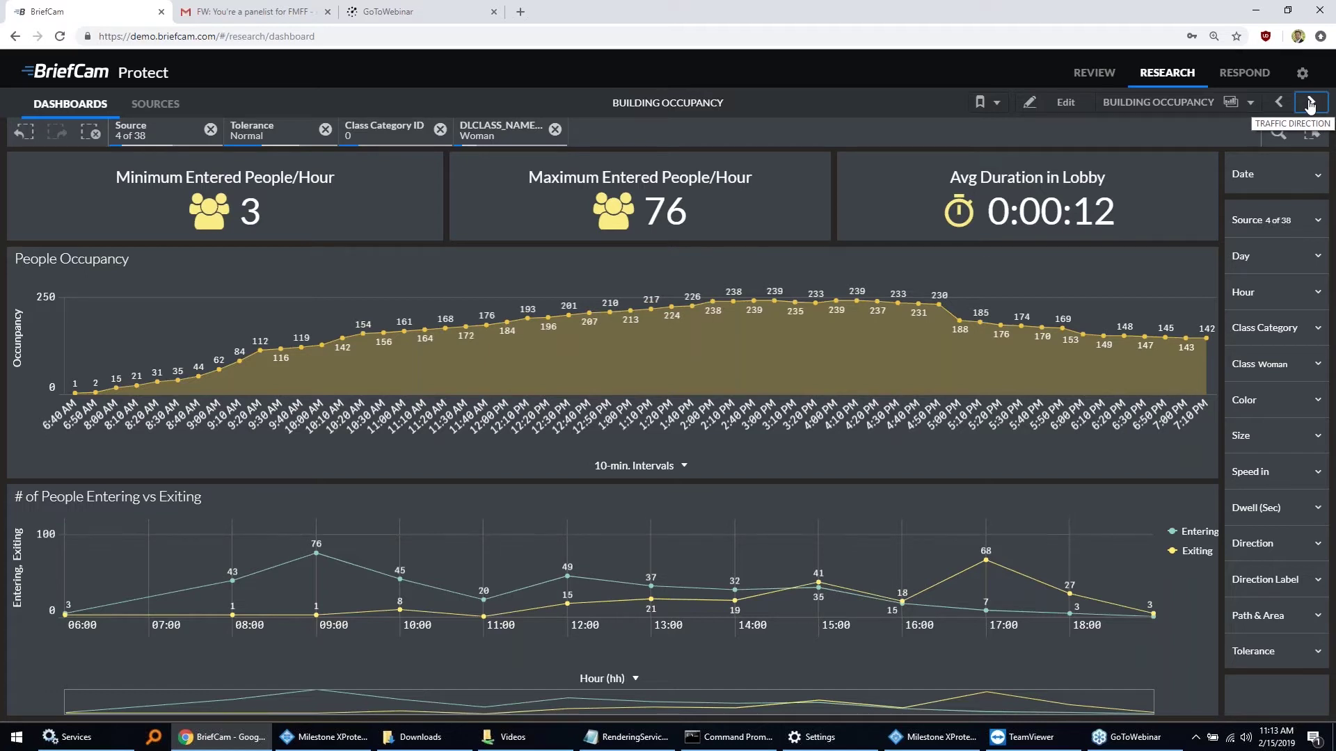
Return to the case list, open the DRUG BUST case and play the Franklin & Bond video synopsis
click(1099, 82)
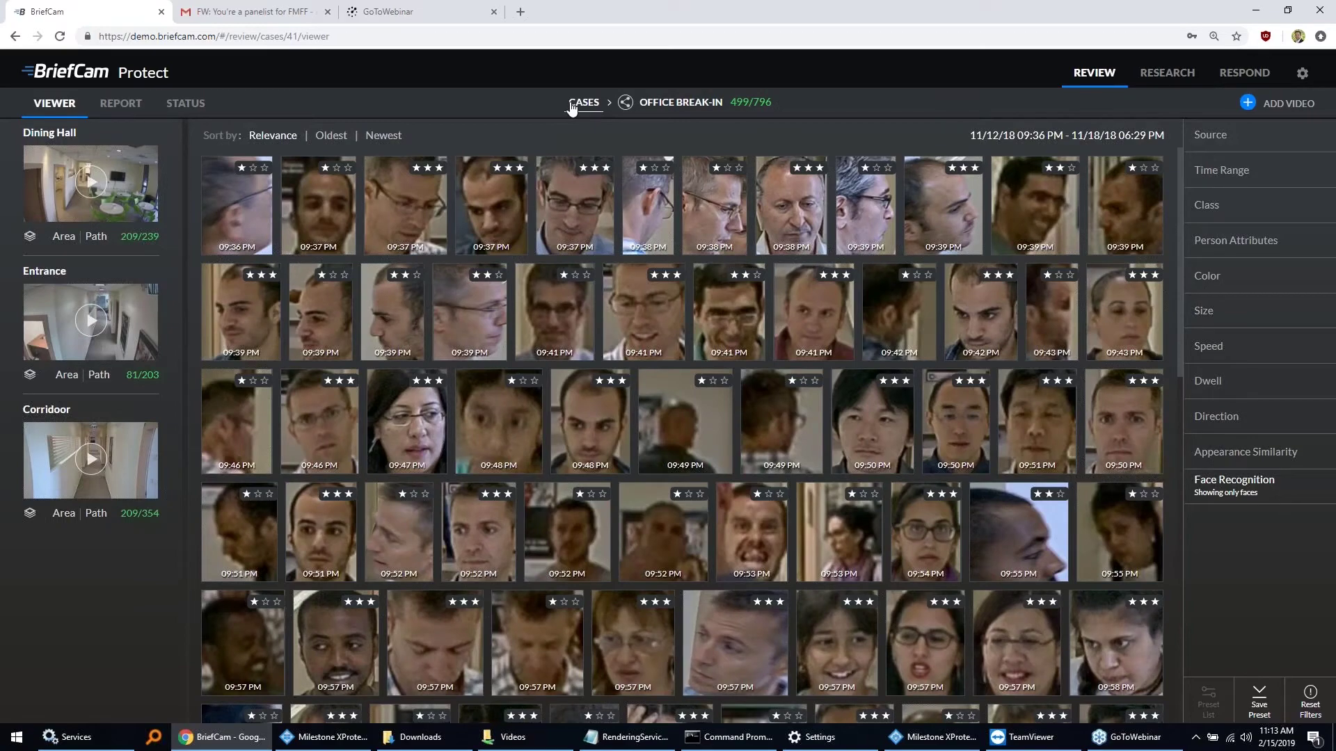
click(574, 103)
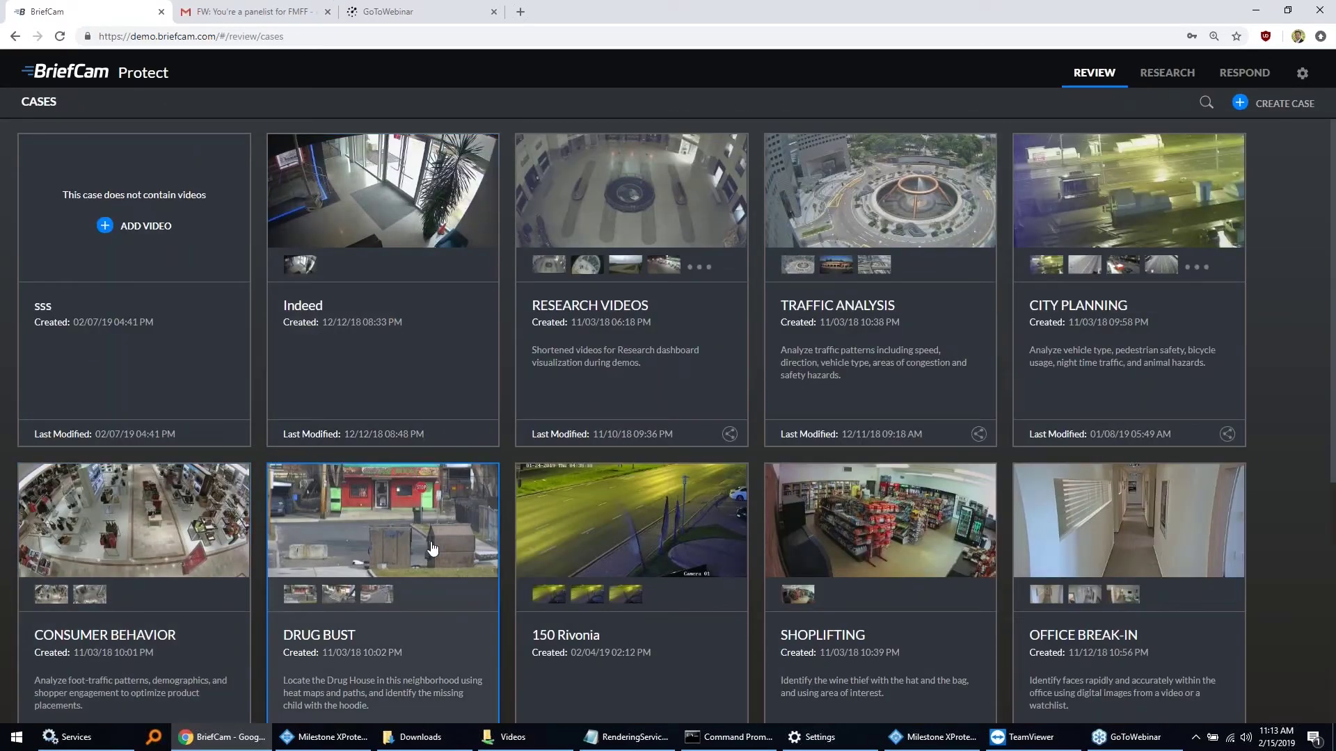
click(417, 594)
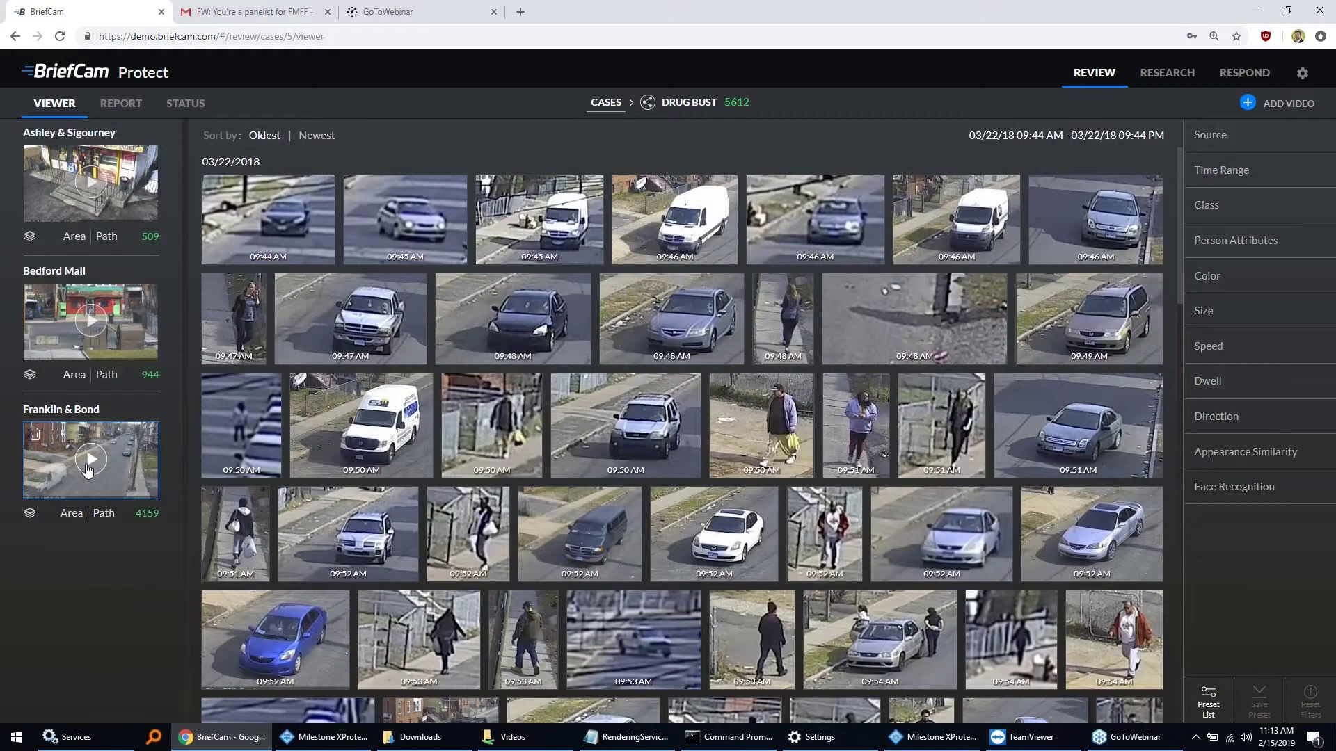
click(91, 461)
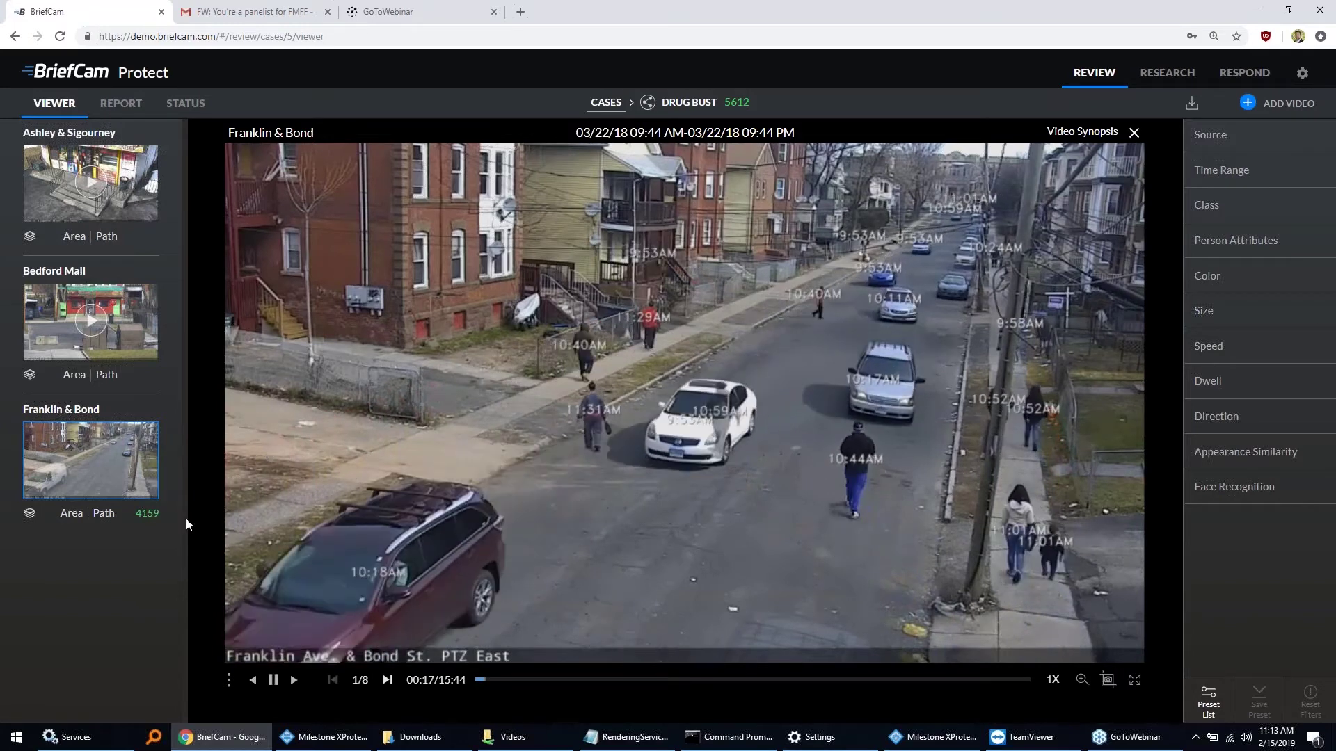
Filter the Franklin & Bond synopsis by a short path from the sidewalk toward the yellow house, with no duration and Medium accuracy
click(104, 513)
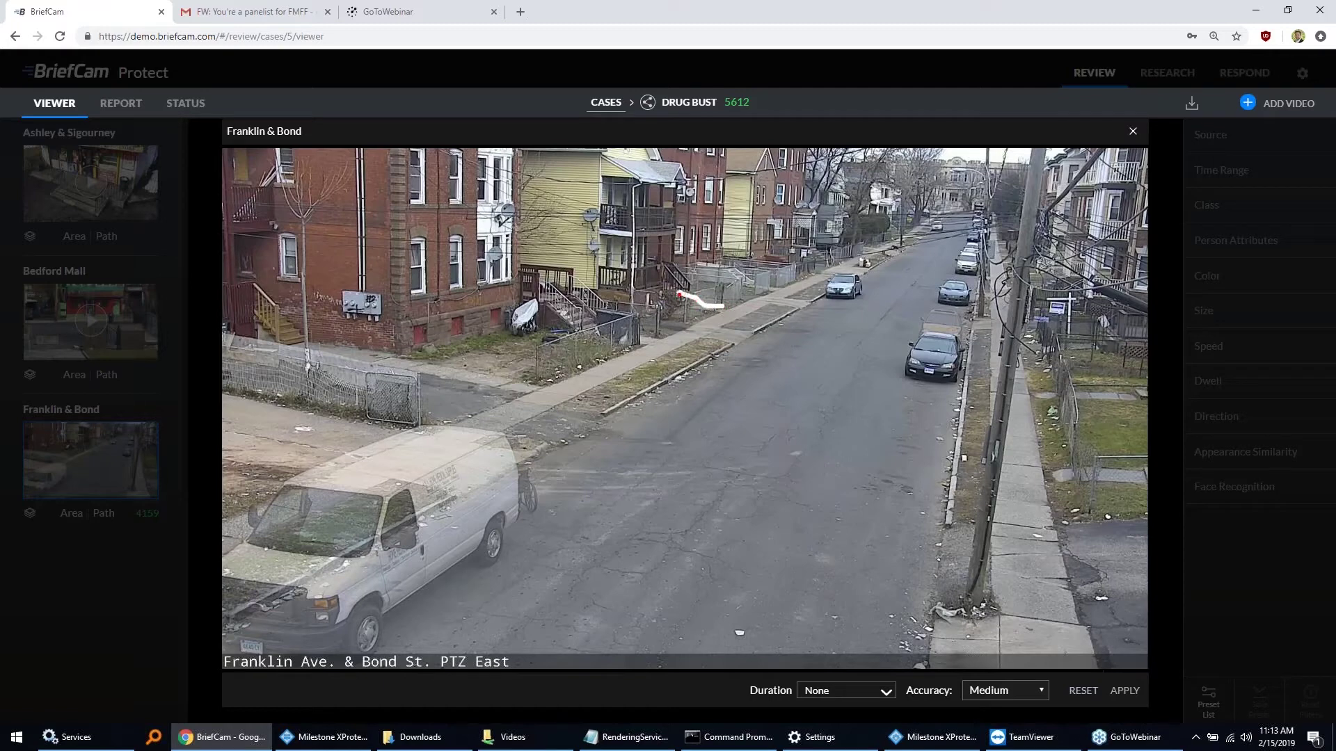
click(1123, 691)
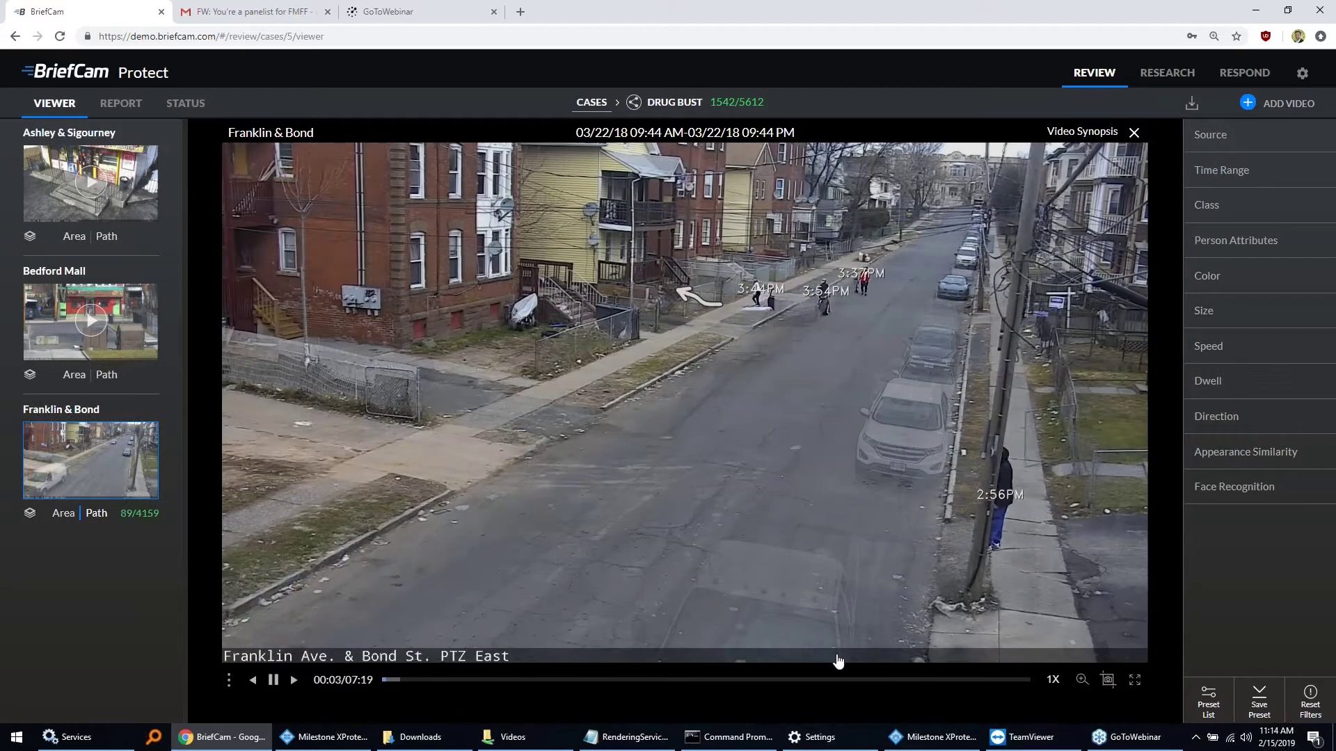
Set the Franklin & Bond synopsis playback speed to 4X and display that camera's activity heat map
click(1051, 680)
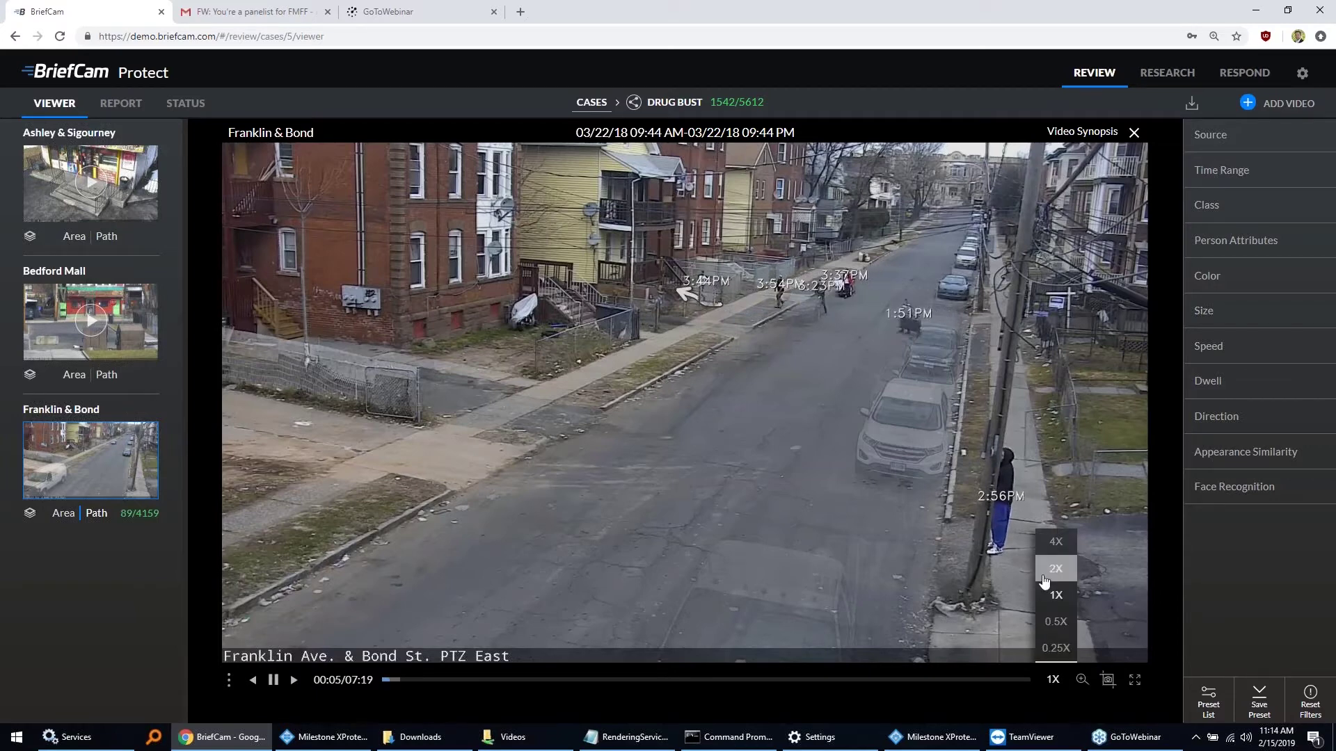
click(1056, 541)
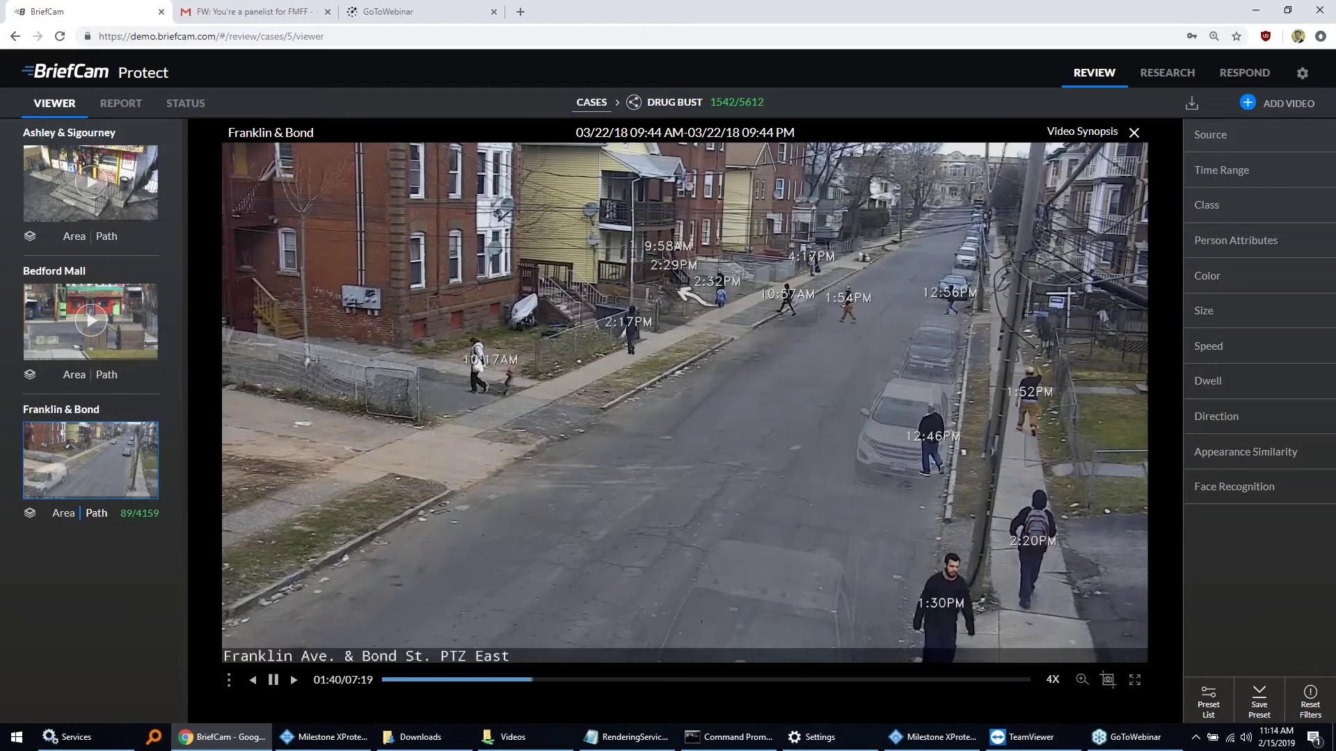
click(32, 515)
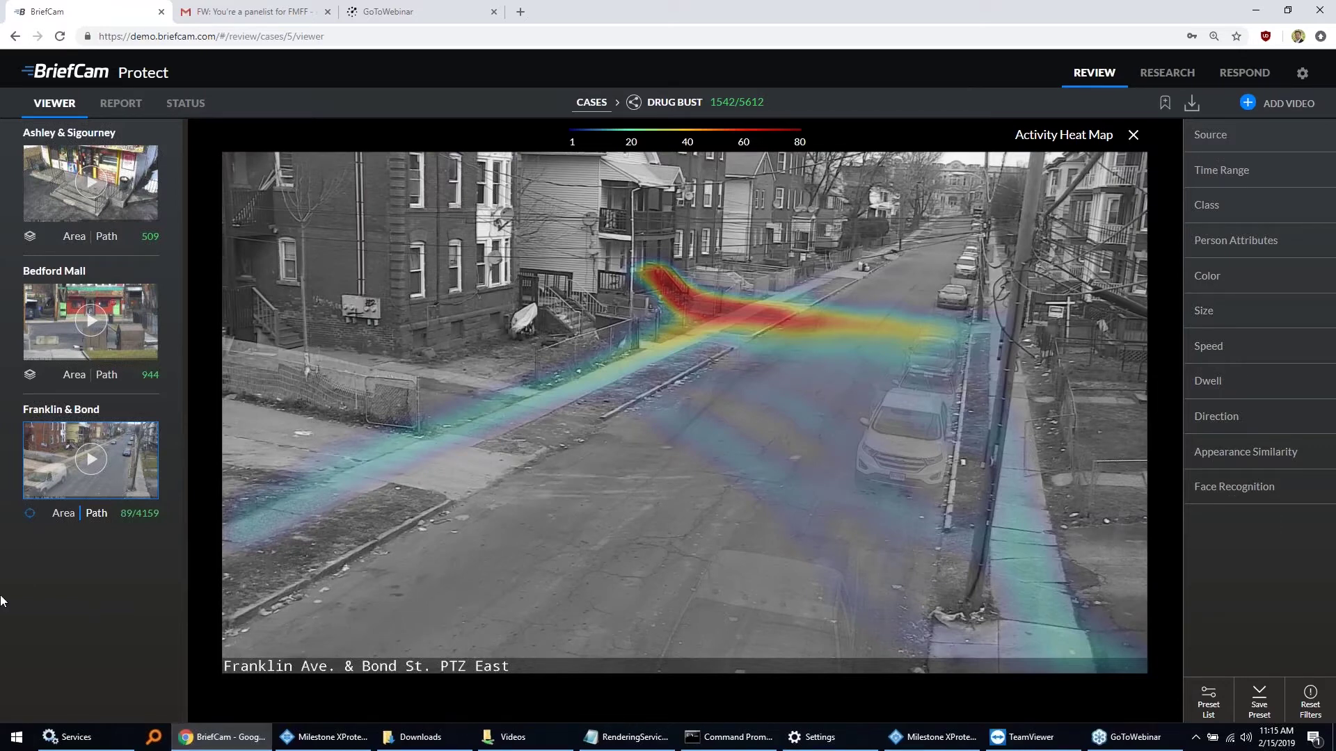
Reset the path filter on Franklin & Bond and close the activity heat map
click(97, 519)
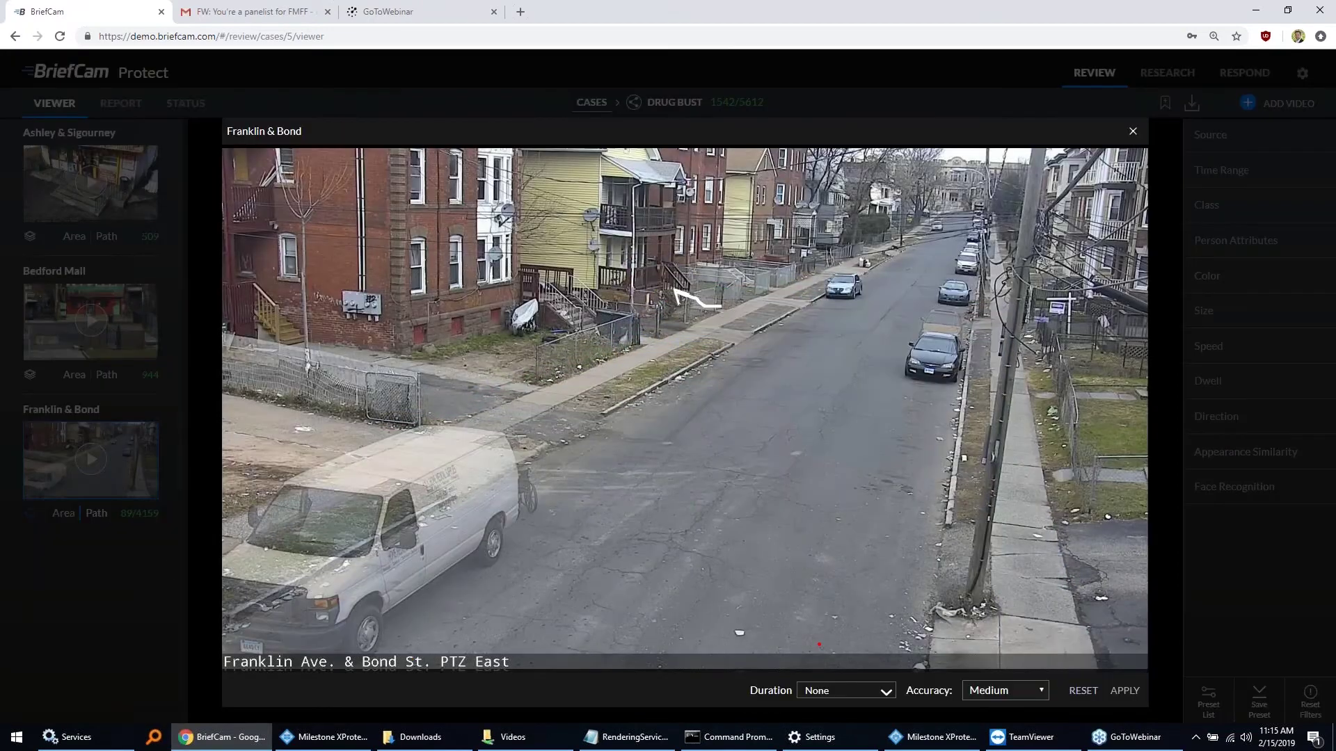
click(1085, 691)
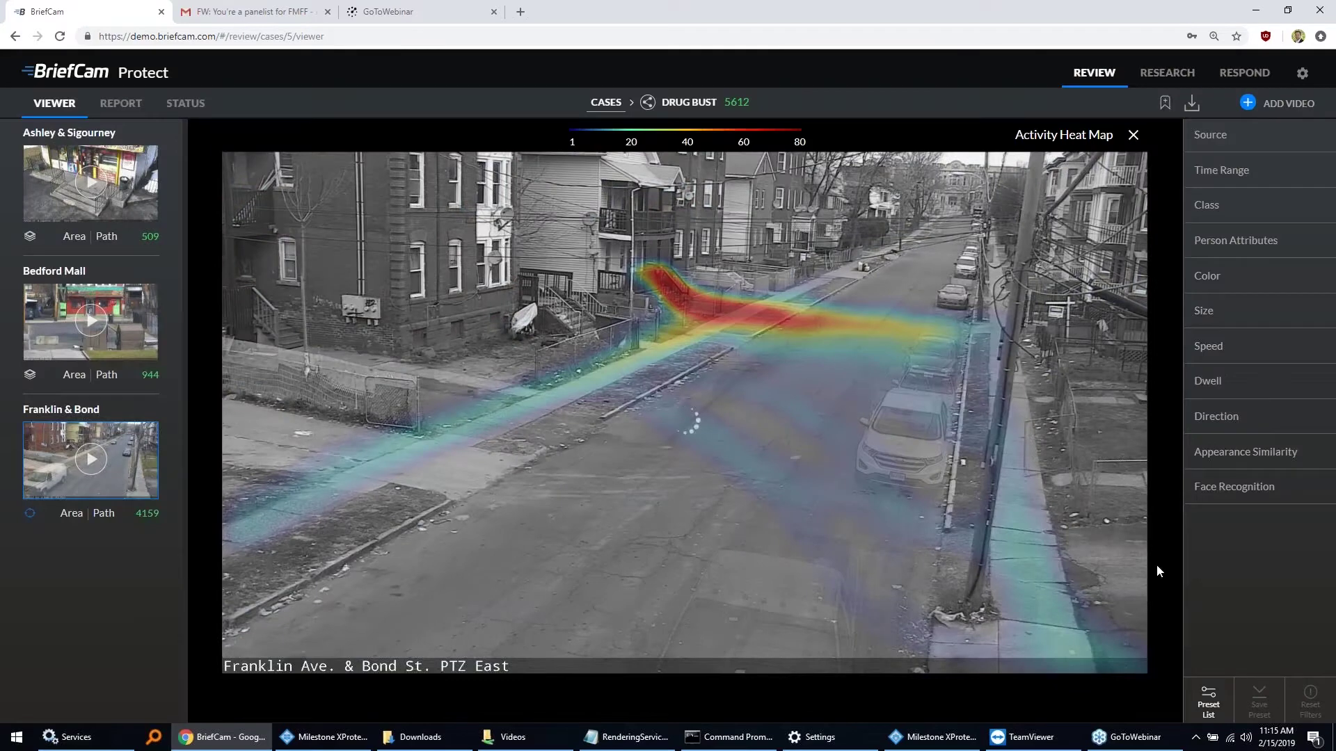
click(1132, 138)
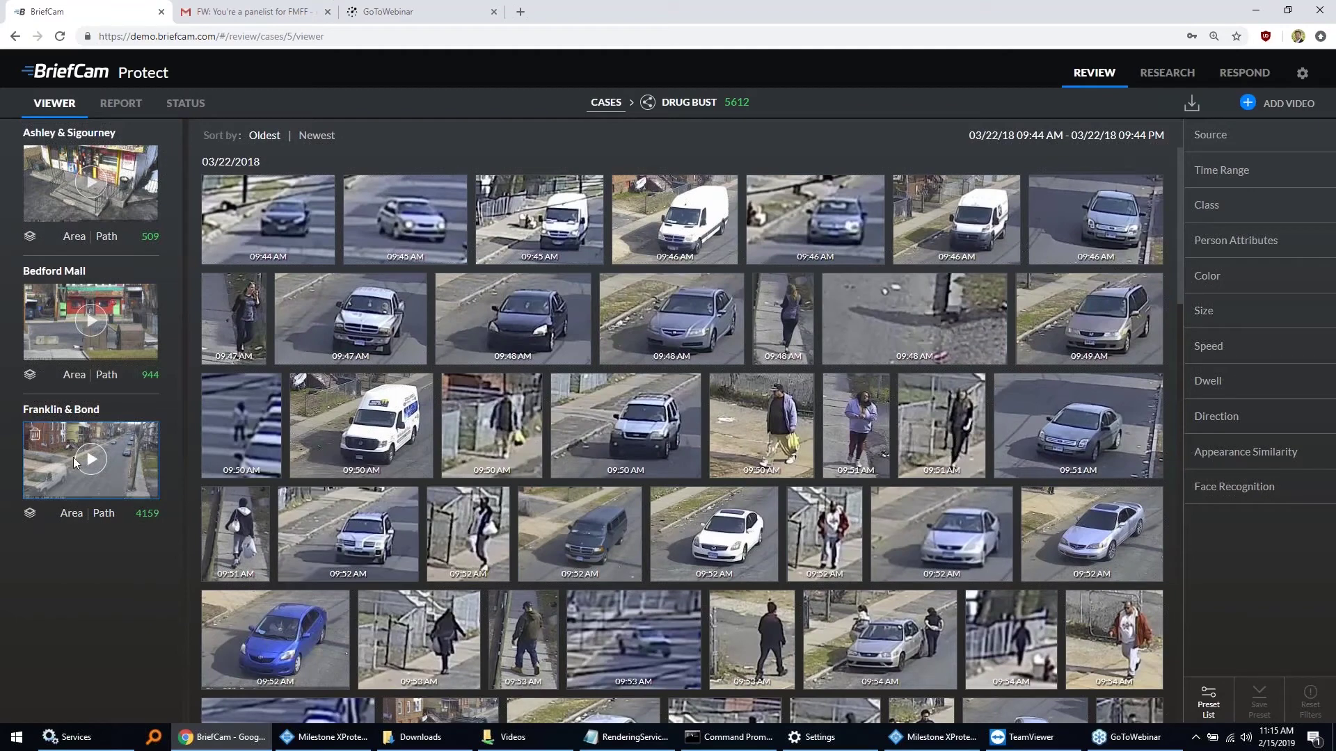
Play the Franklin & Bond video synopsis and filter it to the Child class with Normal tolerance
click(86, 459)
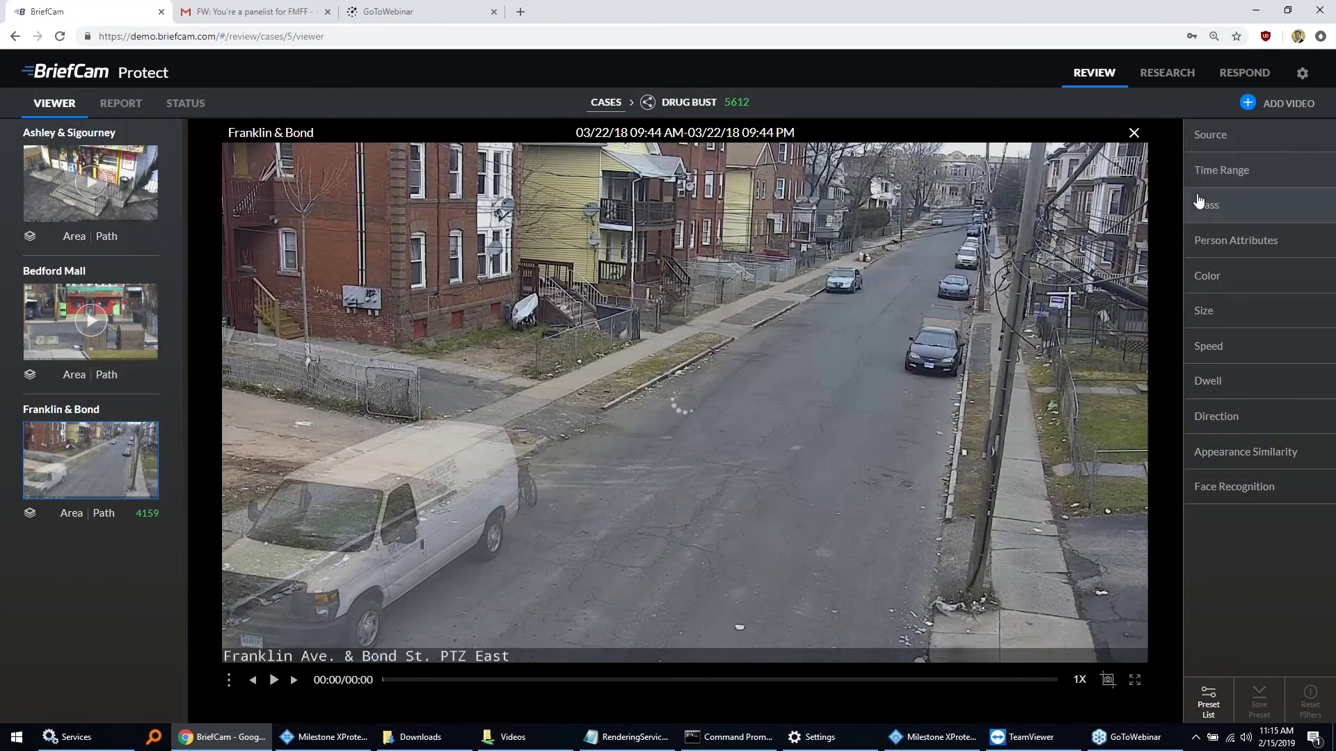
click(1200, 207)
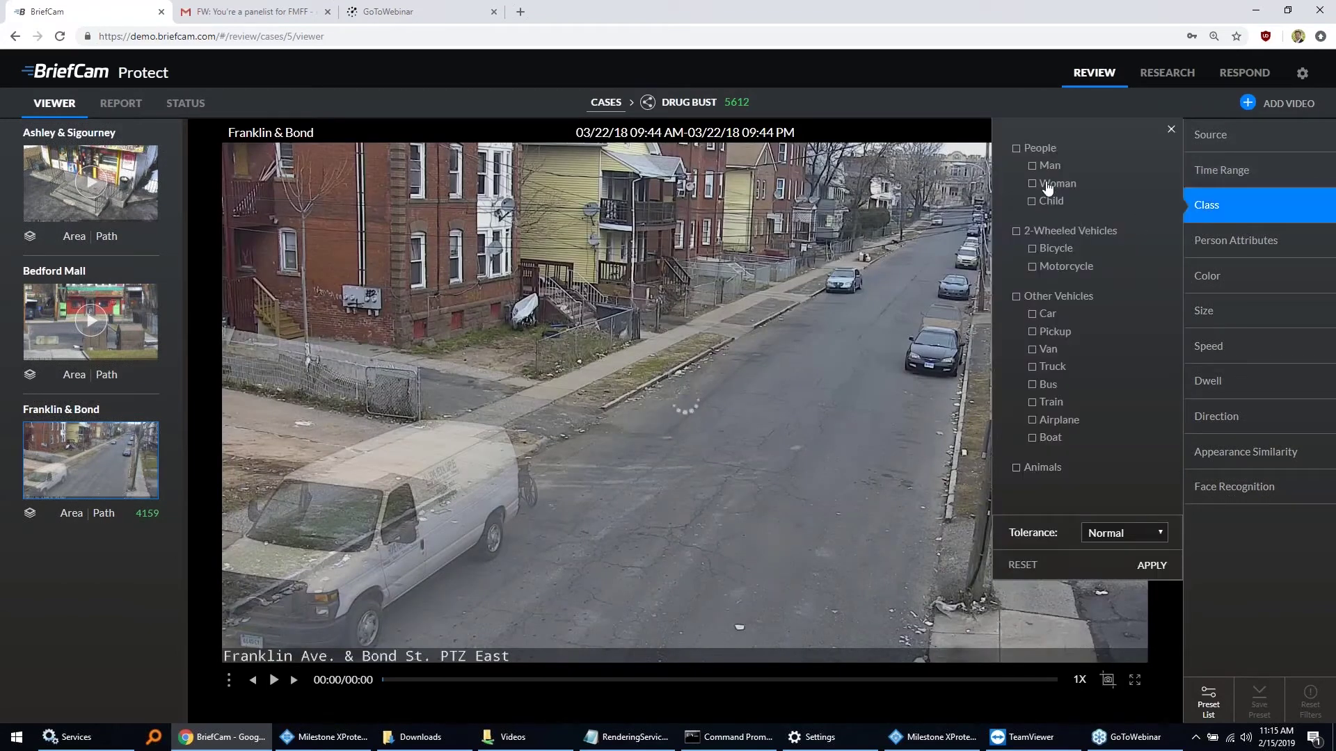
click(1149, 570)
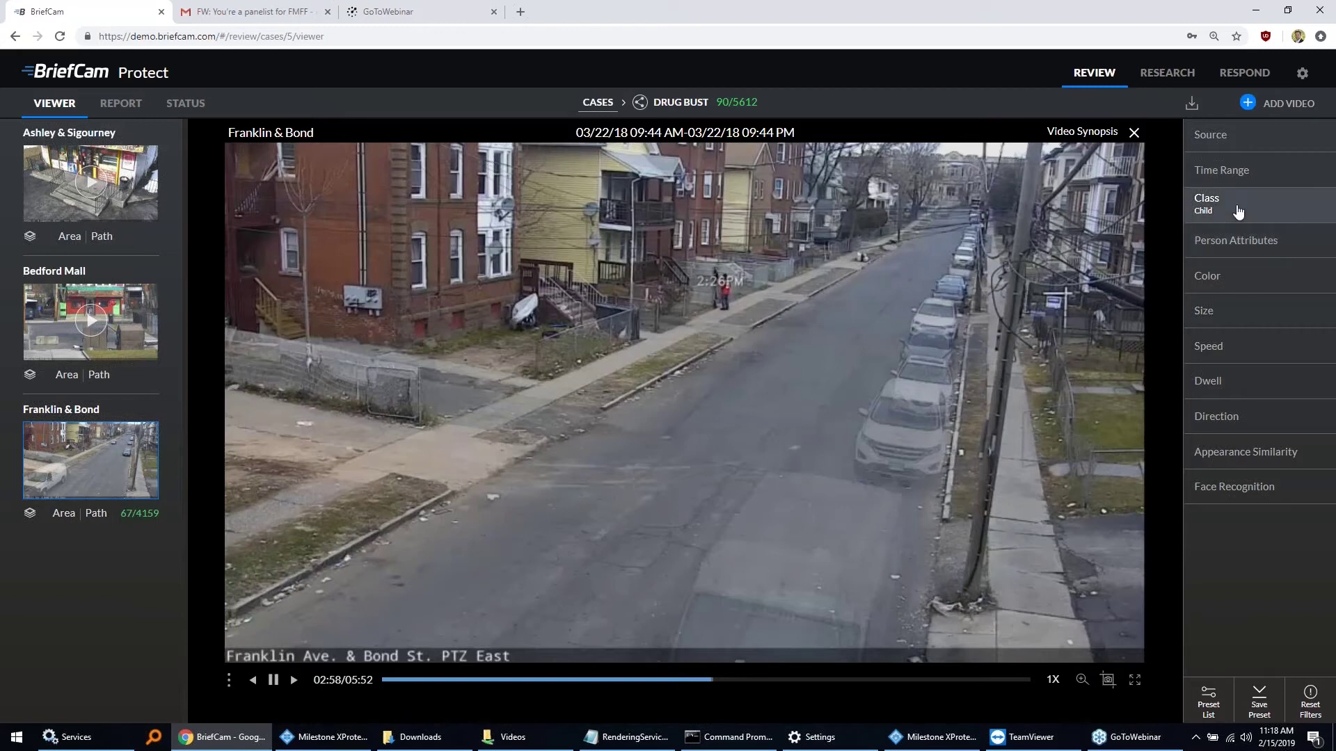
Reset the Child class filter and review the Class filter's tolerance choices without changing them
click(1207, 203)
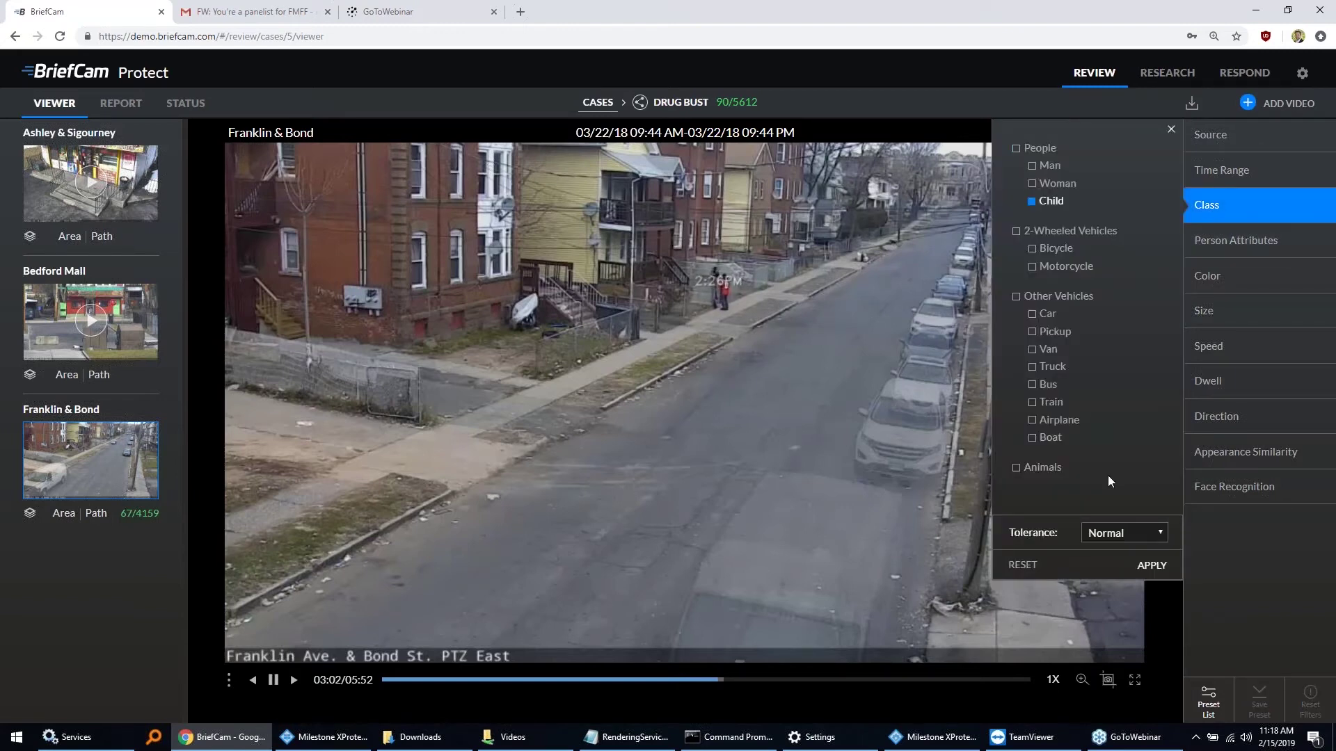
click(1022, 565)
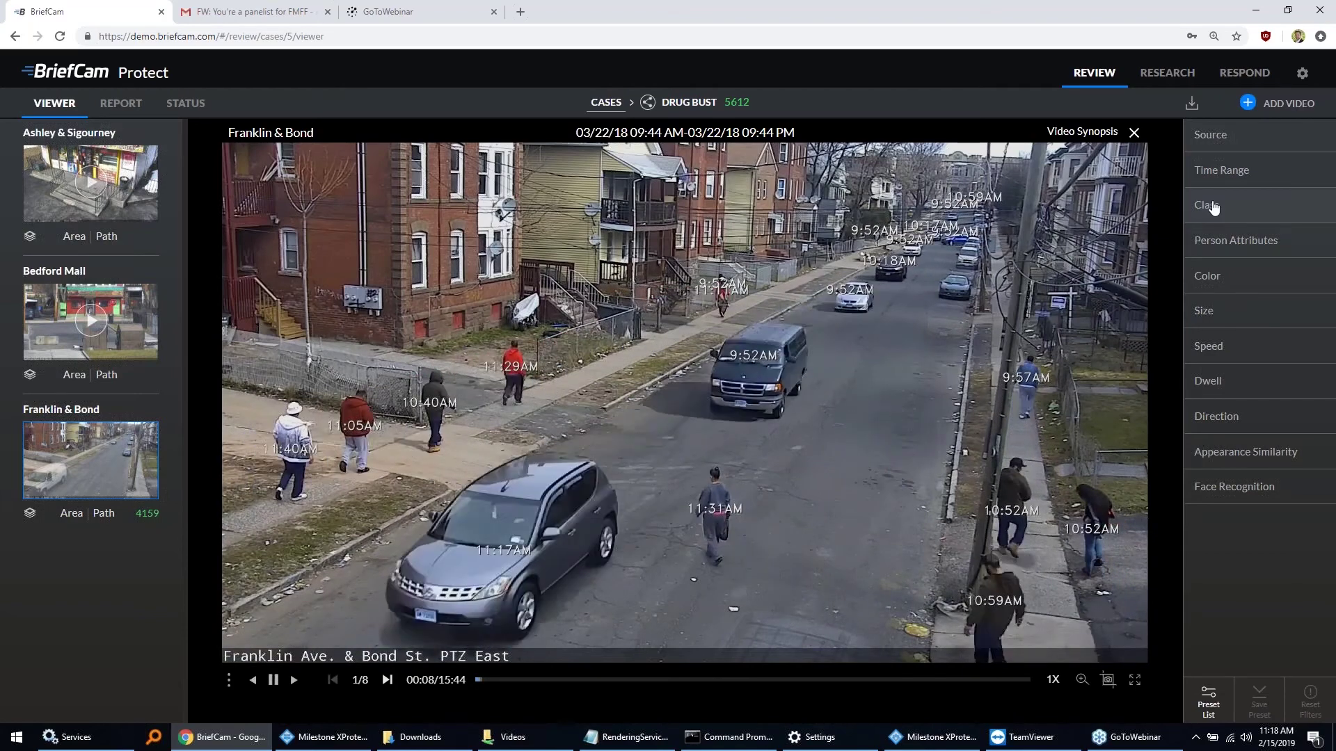
click(1213, 207)
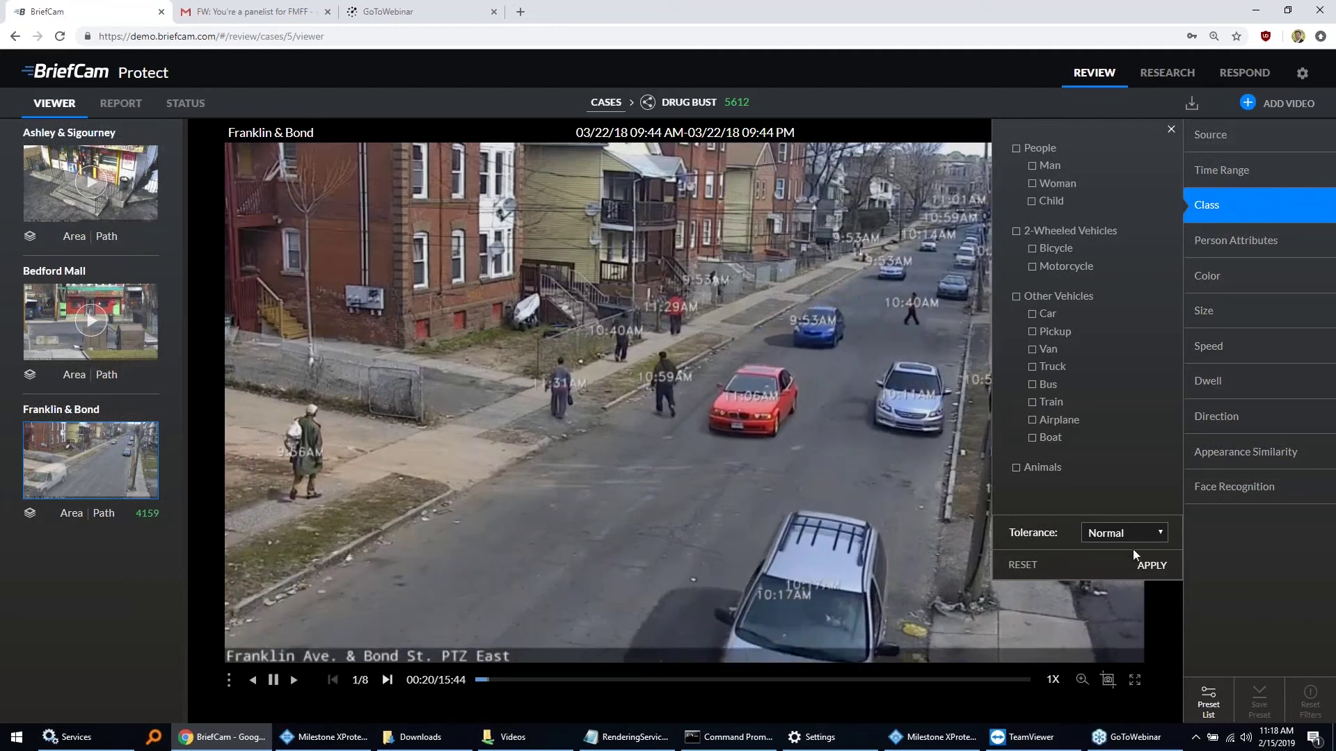
click(1160, 532)
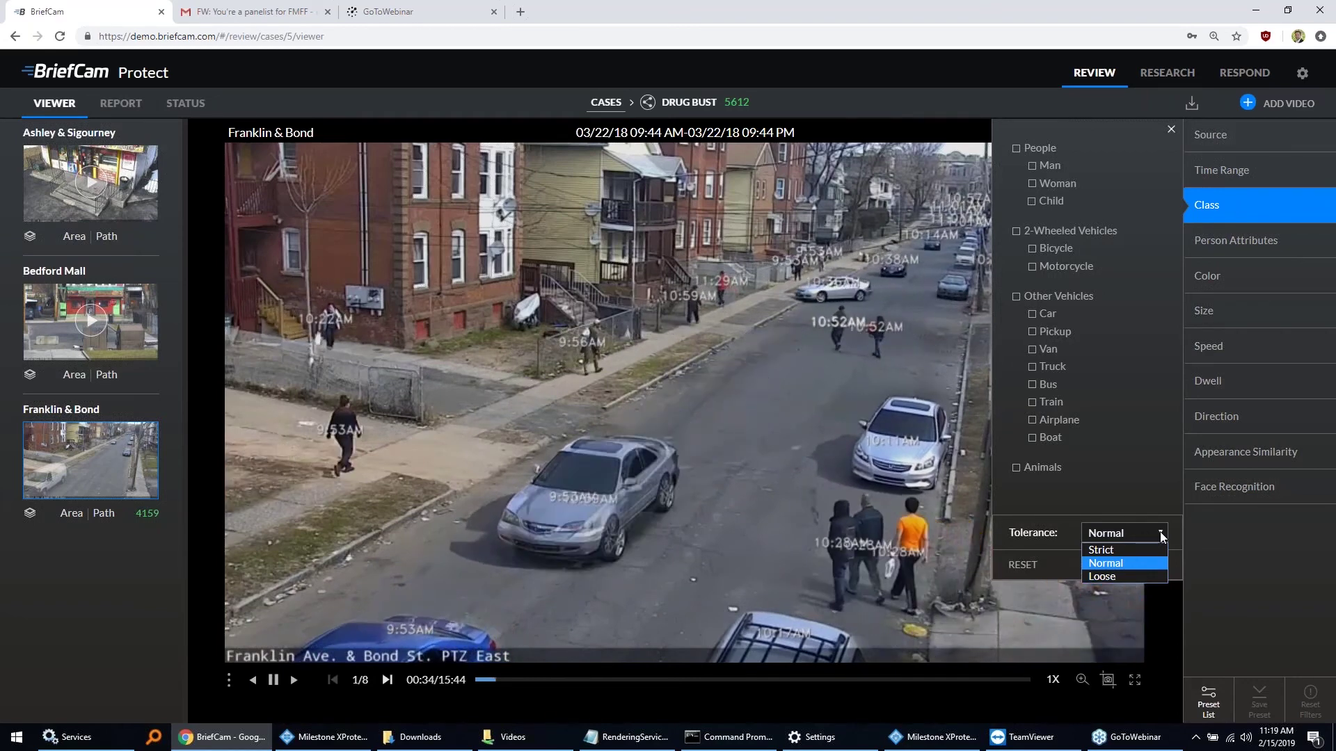
click(1117, 504)
click(1250, 574)
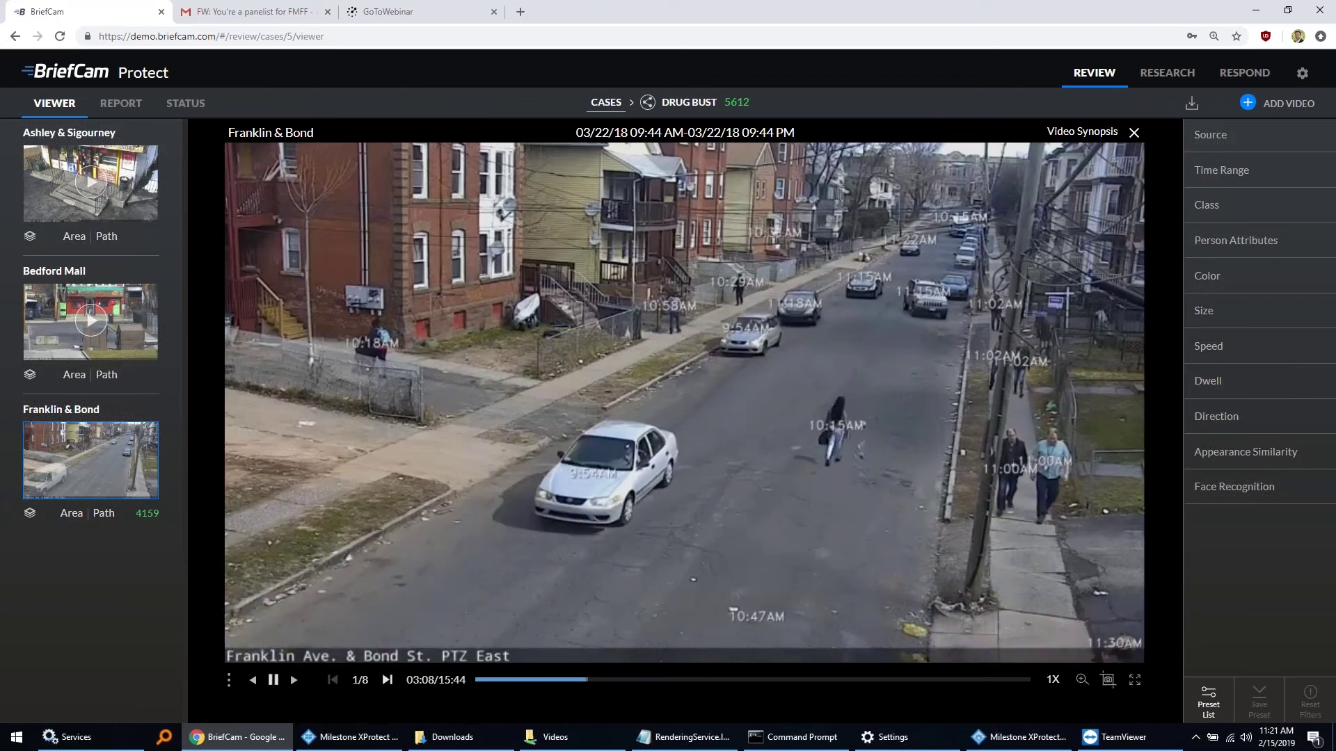
Close the Franklin & Bond synopsis, switch to the CITY PLANNING case and reset all of its filters
click(273, 685)
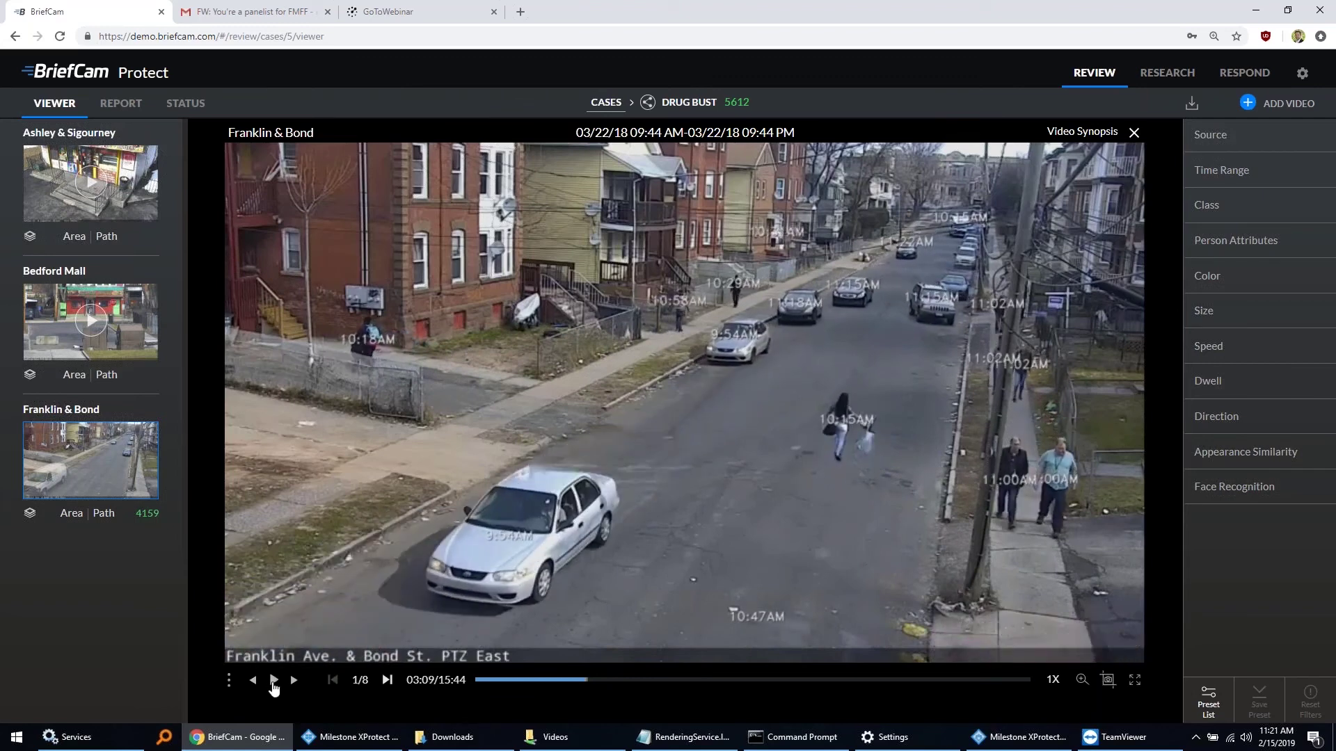
click(1133, 137)
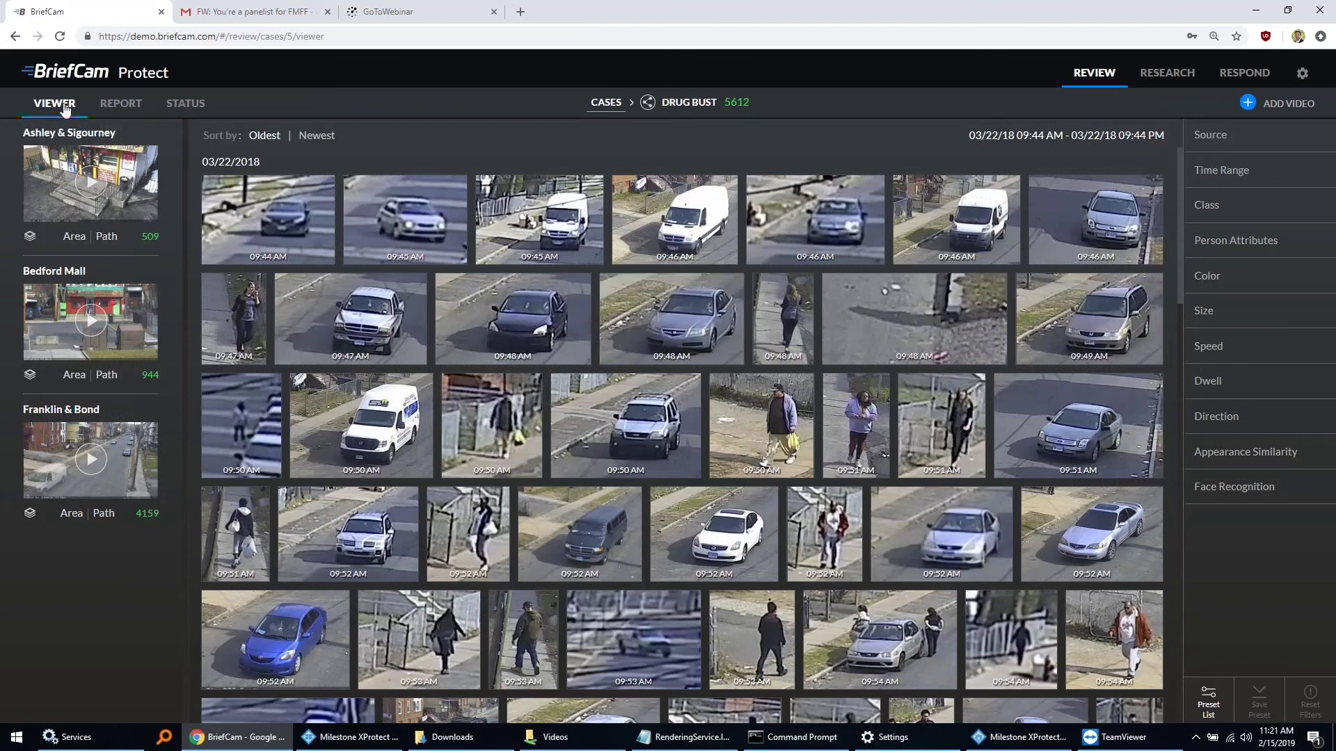
click(612, 106)
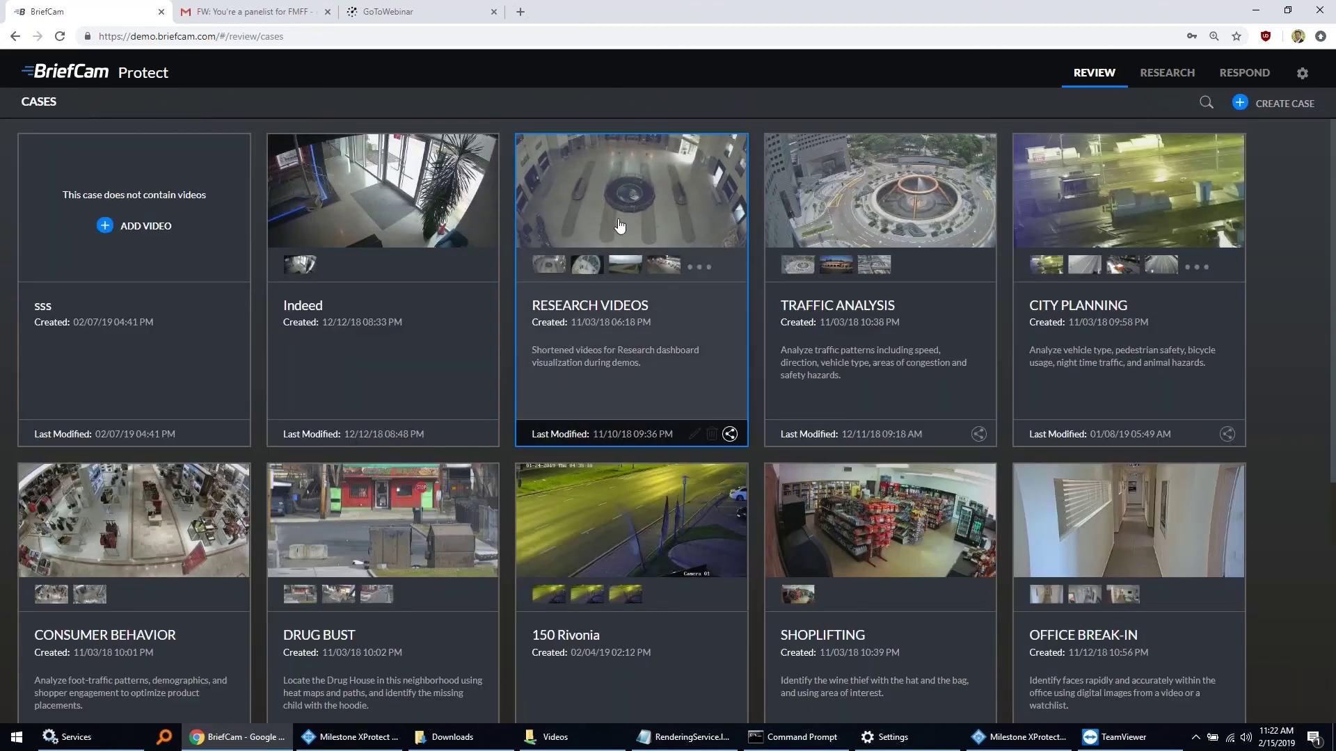
click(1113, 204)
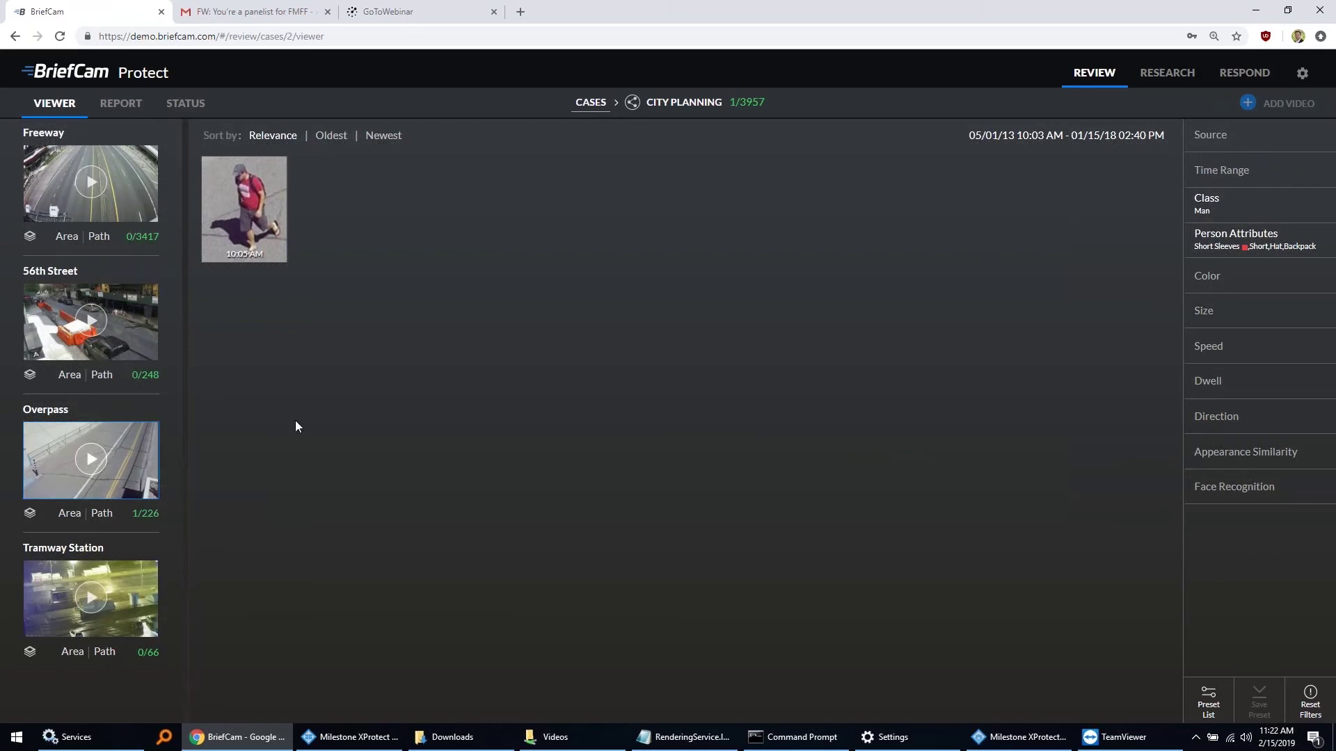
click(1311, 703)
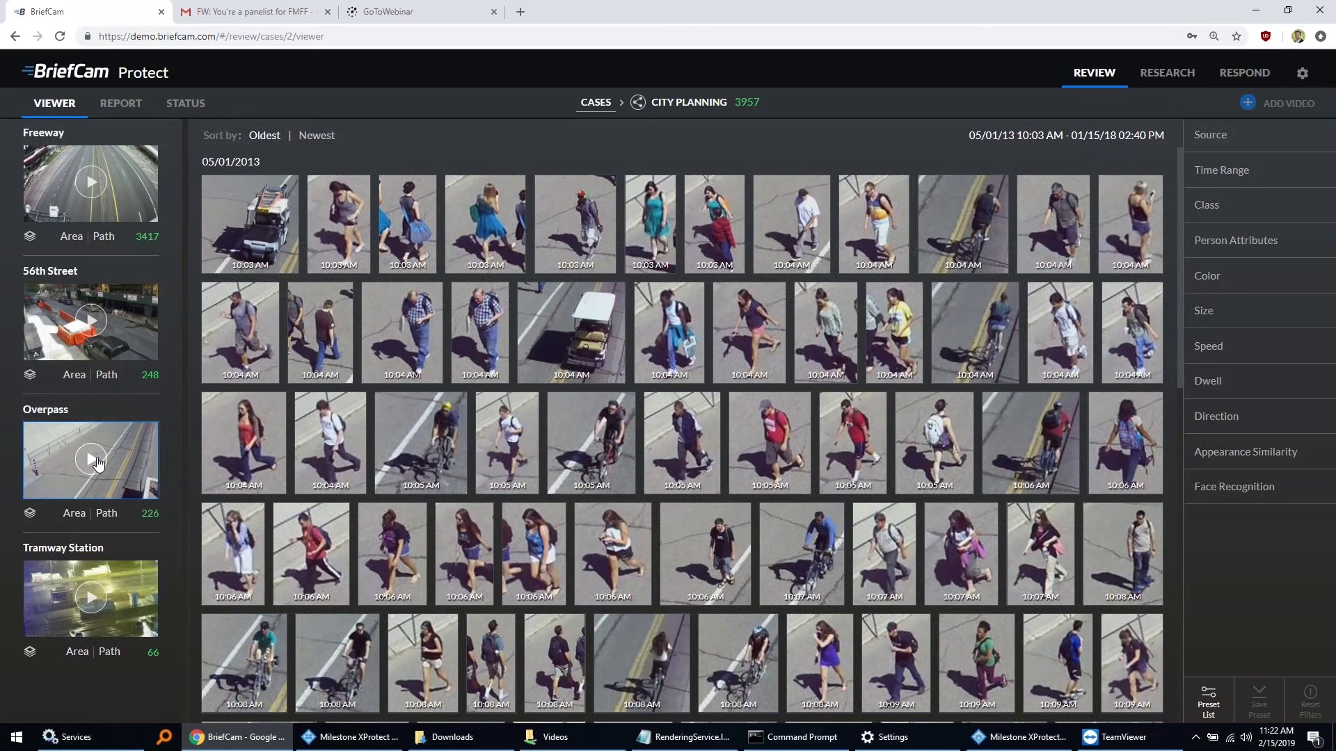
Play the Overpass video synopsis and filter it to the 2-Wheeled Vehicles class with Normal tolerance
click(91, 460)
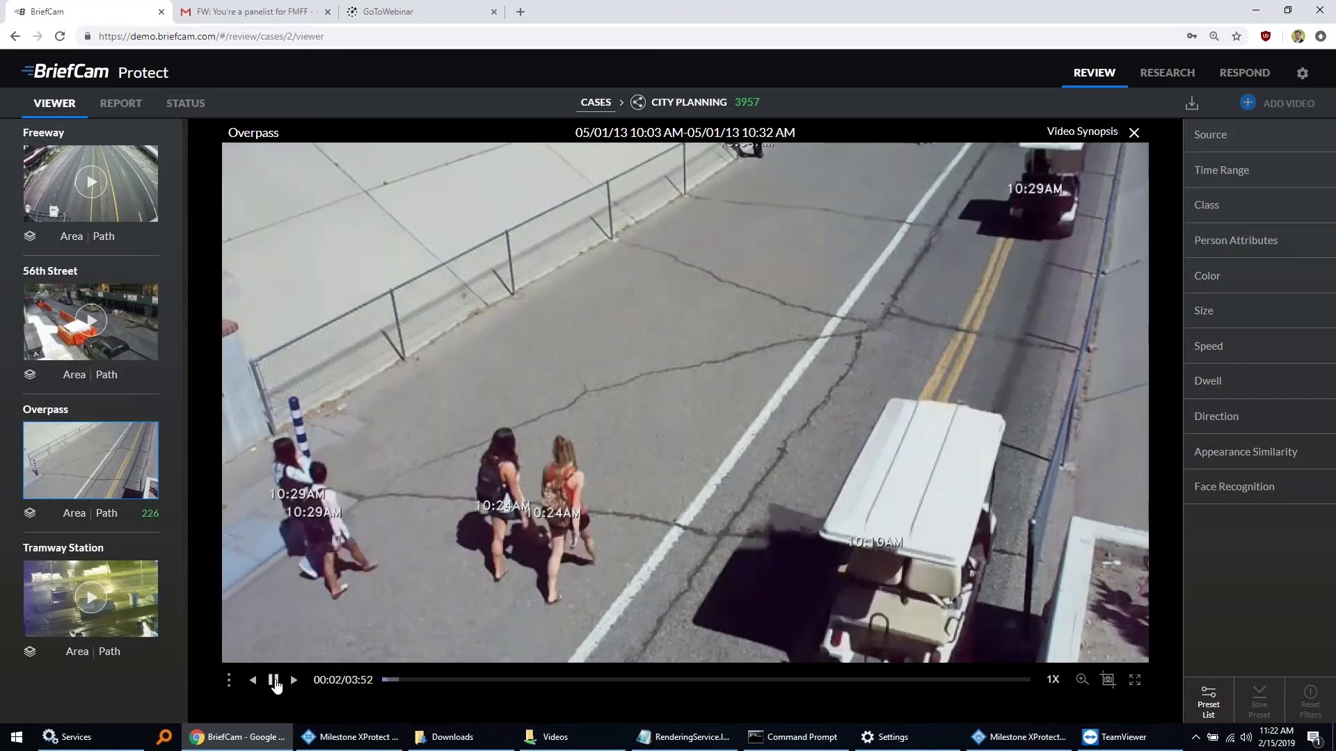
click(278, 675)
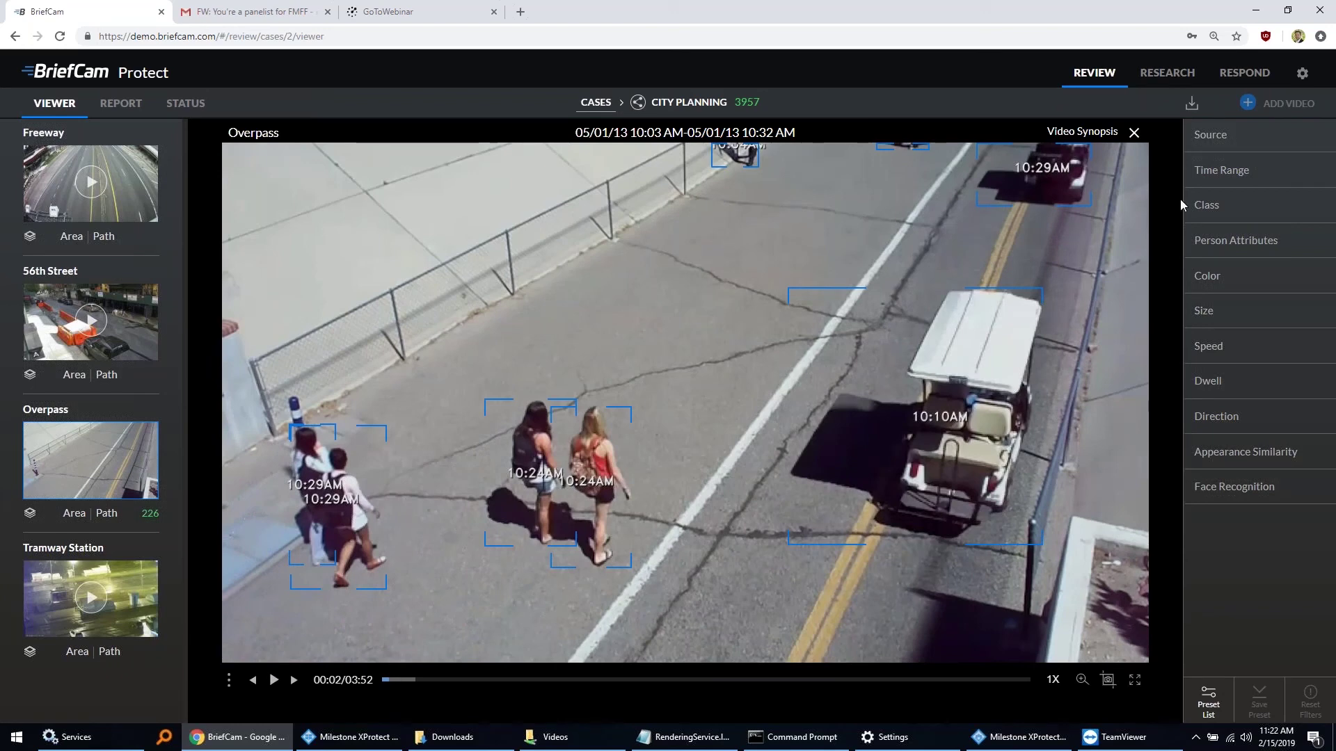
click(1206, 205)
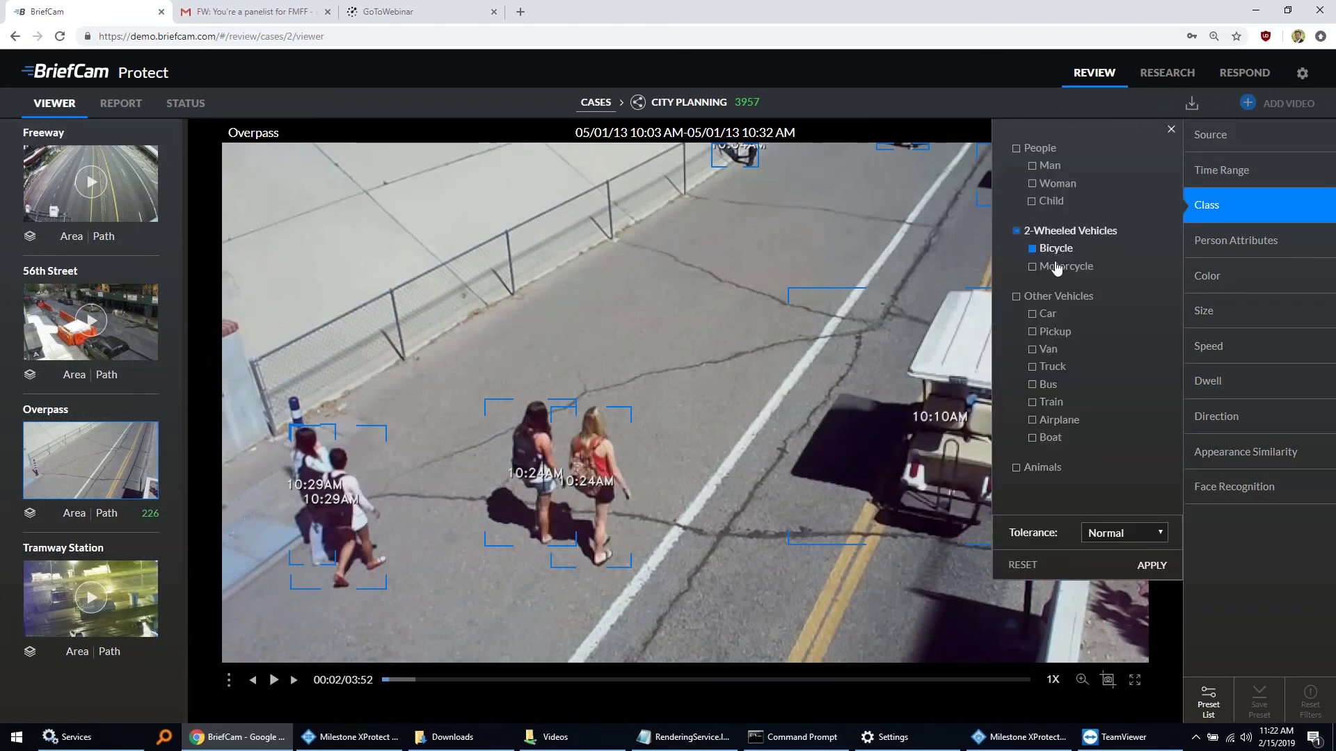
click(1153, 565)
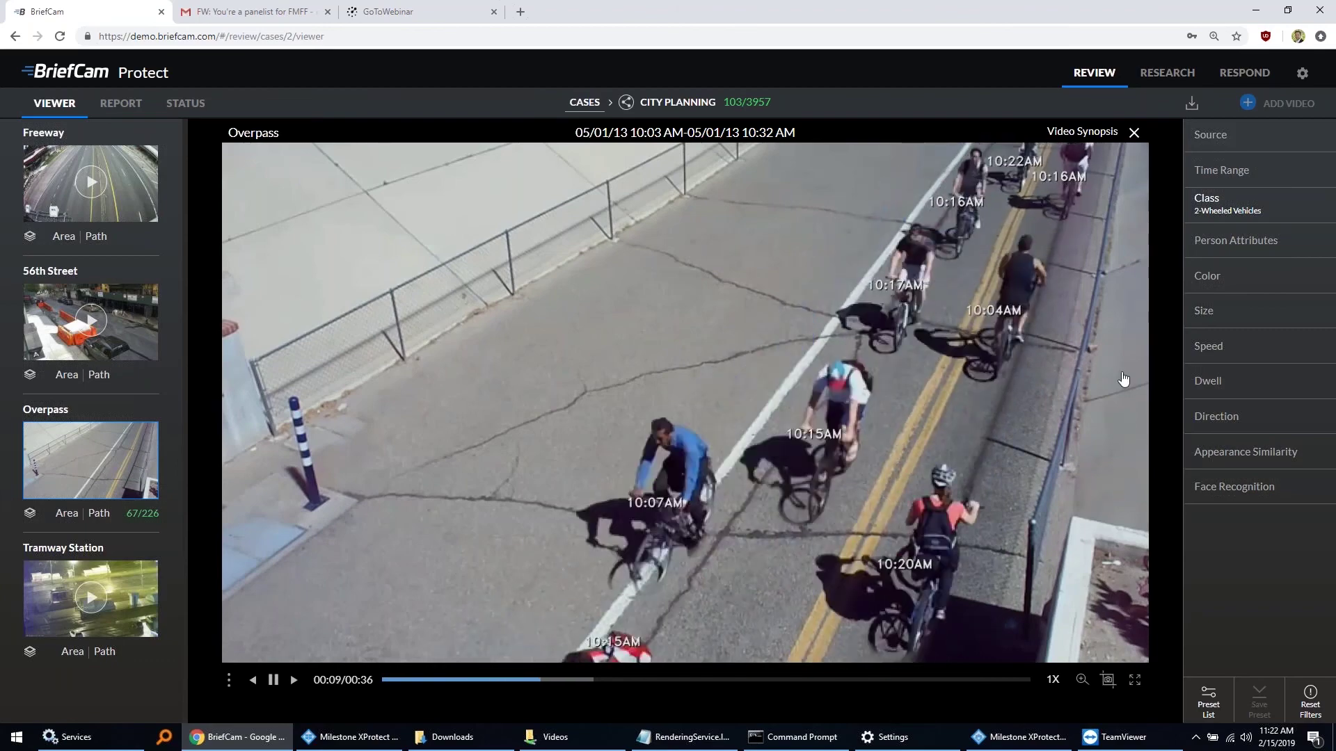
Add a direction filter of 29° with a Normal angle to the Overpass synopsis
click(1209, 420)
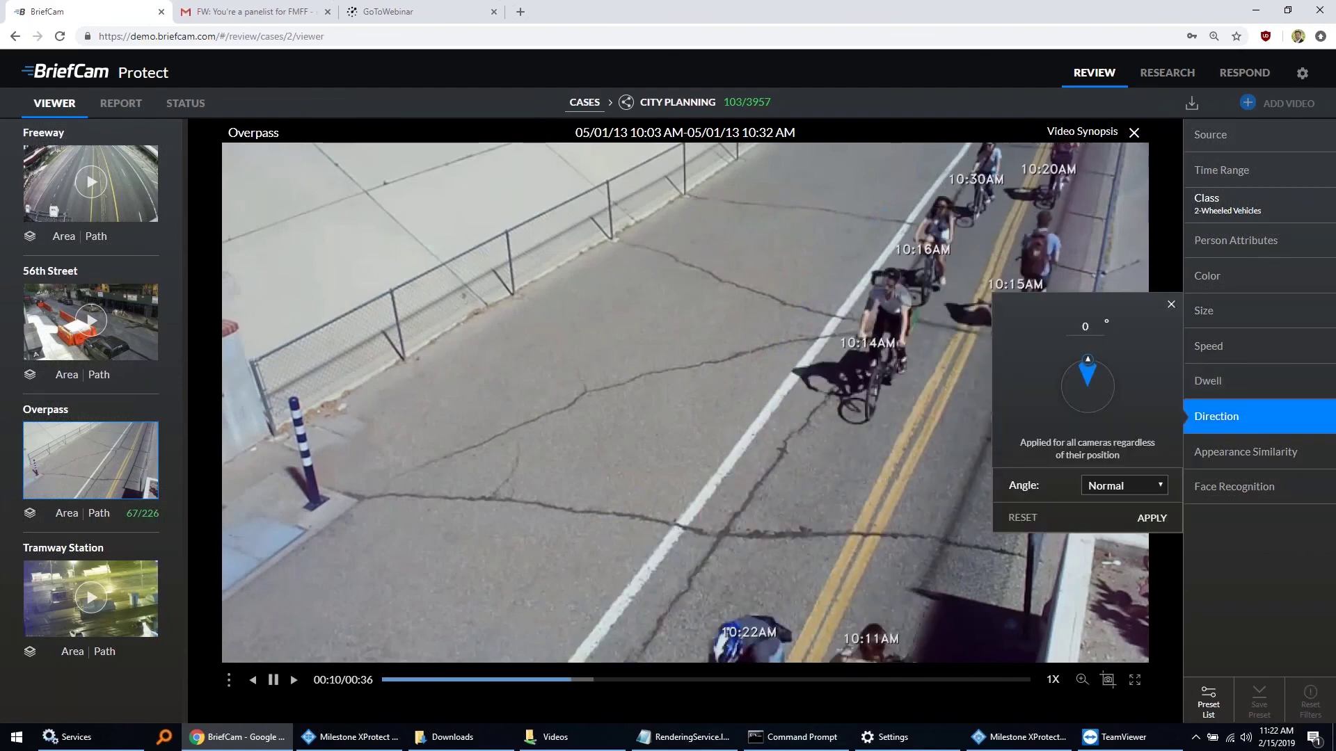
click(1096, 370)
click(1097, 364)
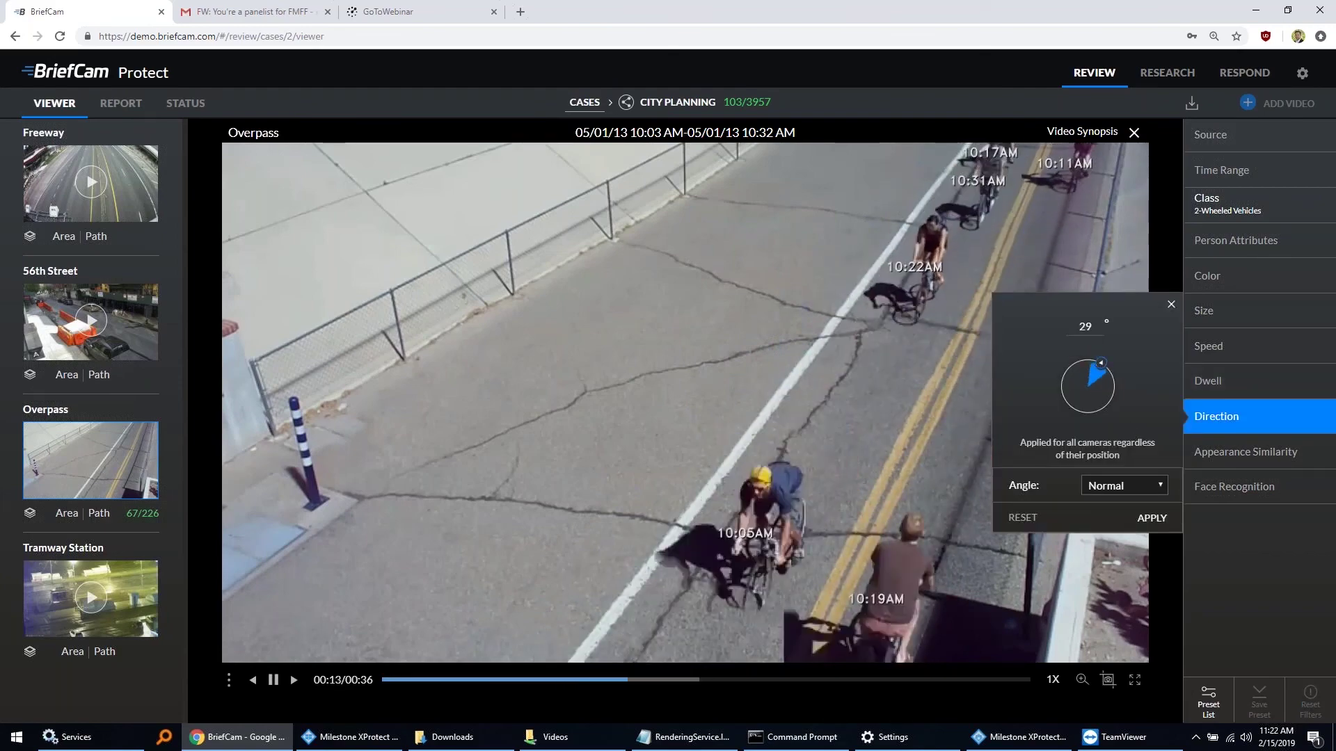
click(1151, 517)
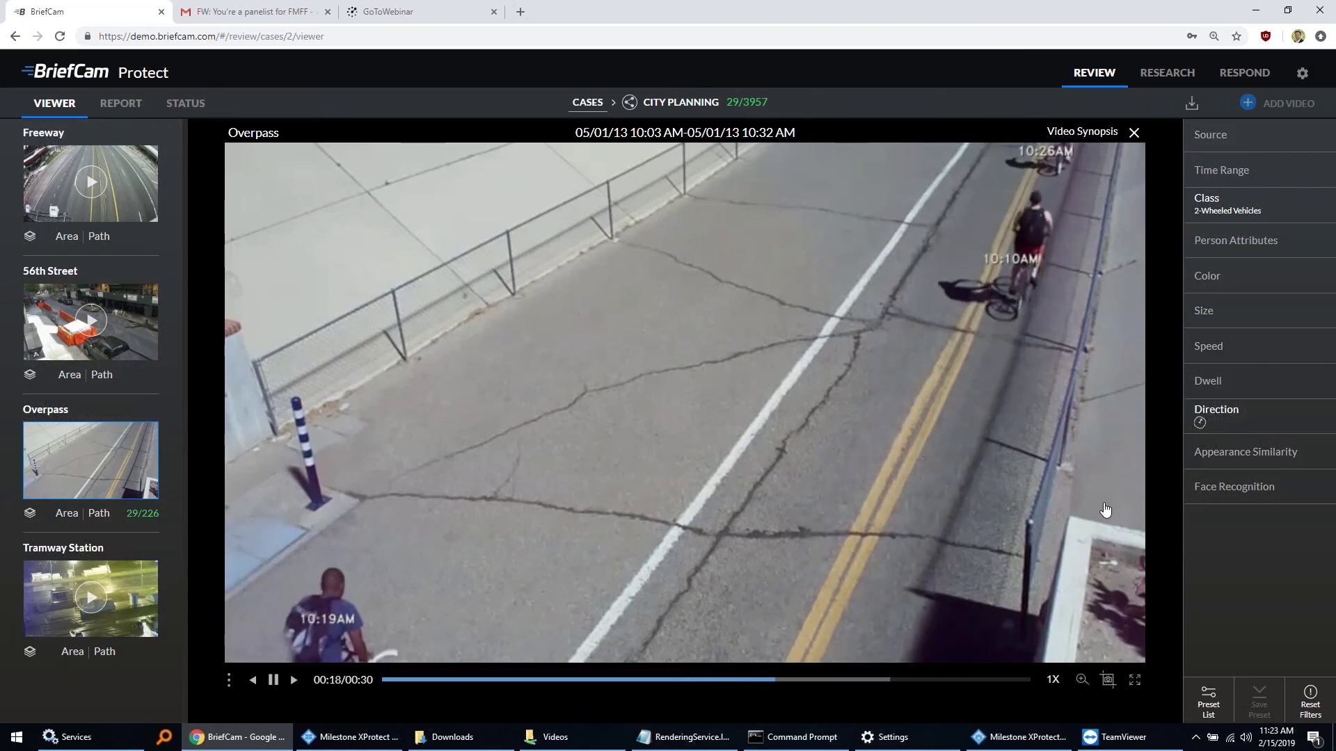
Set the Overpass synopsis's direction filter to about 188°, keeping the Normal angle
click(1231, 418)
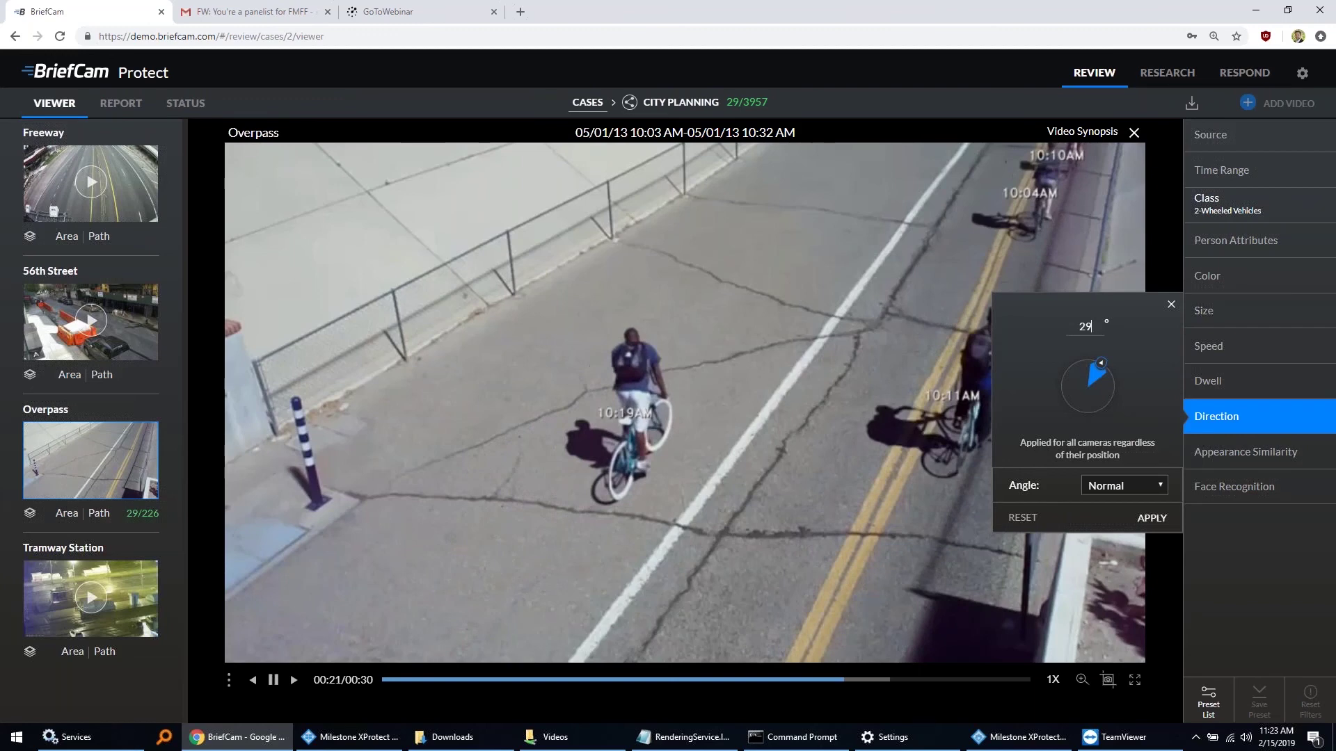
click(1079, 408)
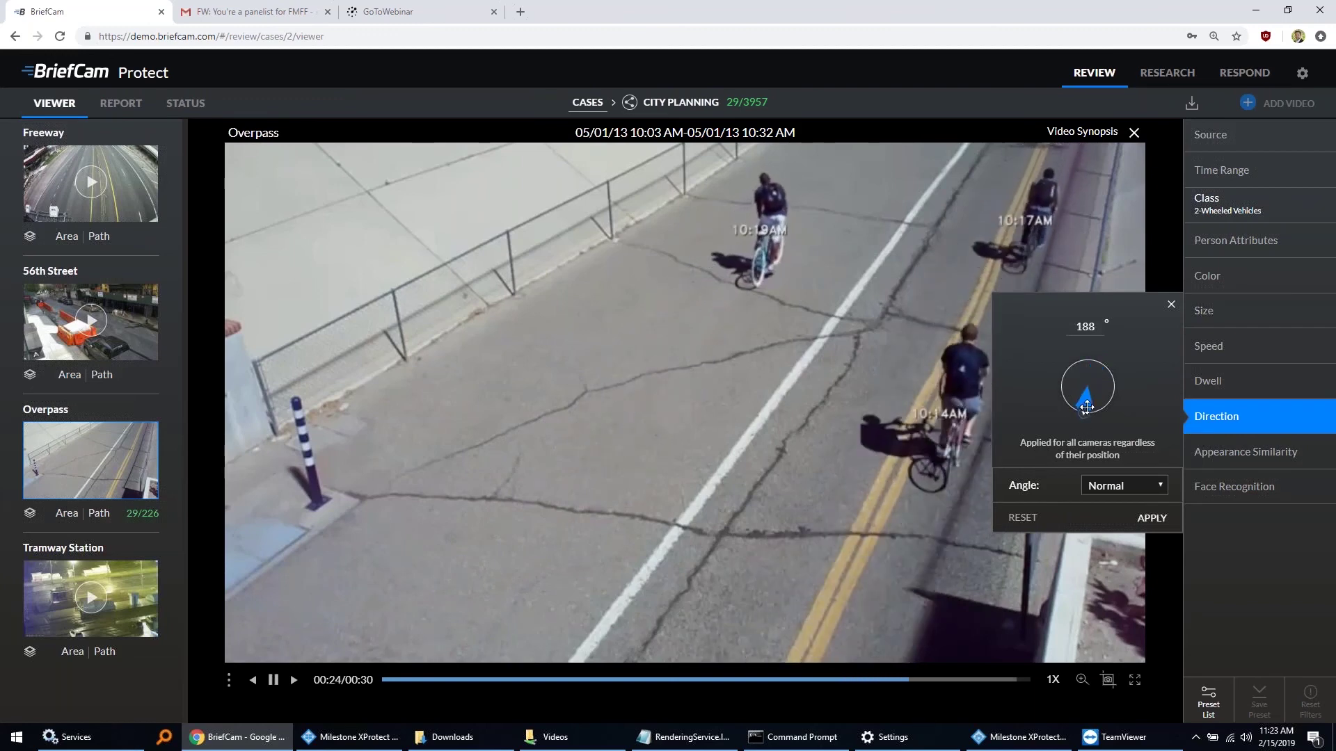
click(1149, 519)
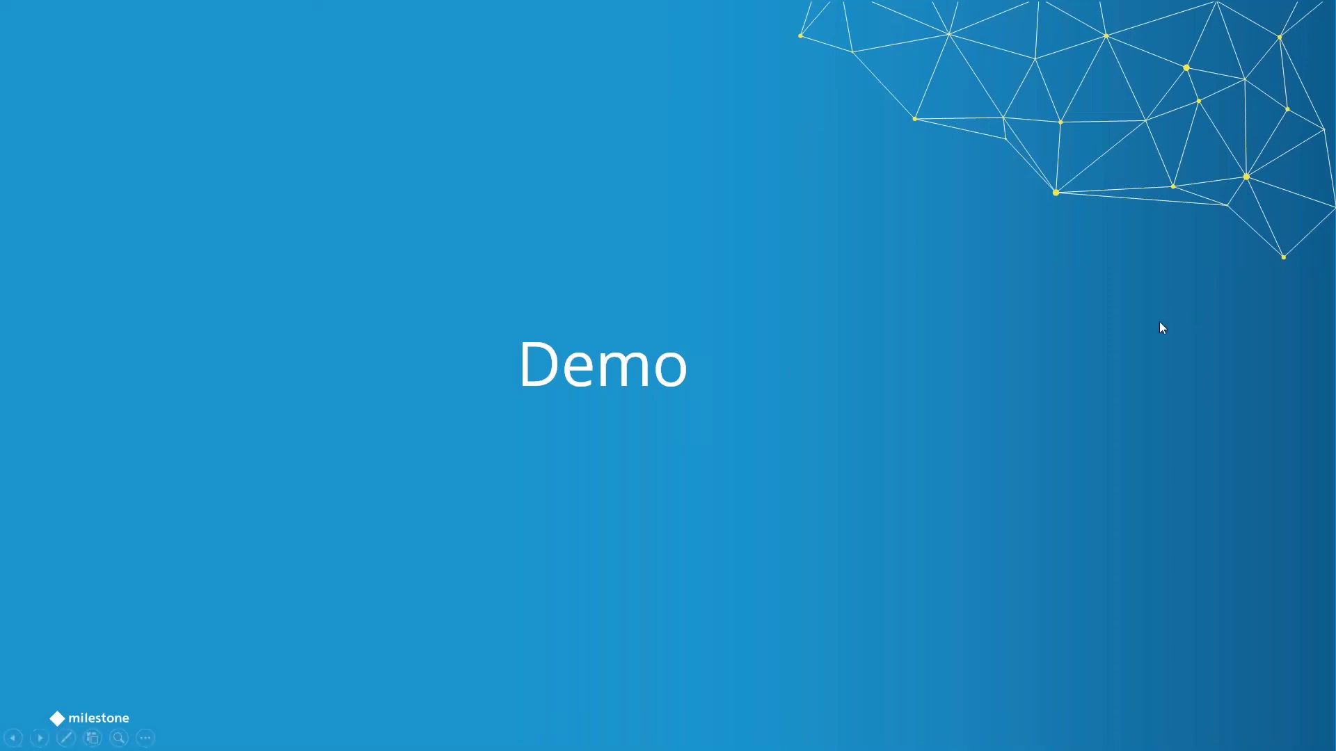
key(Right)
key(Right)
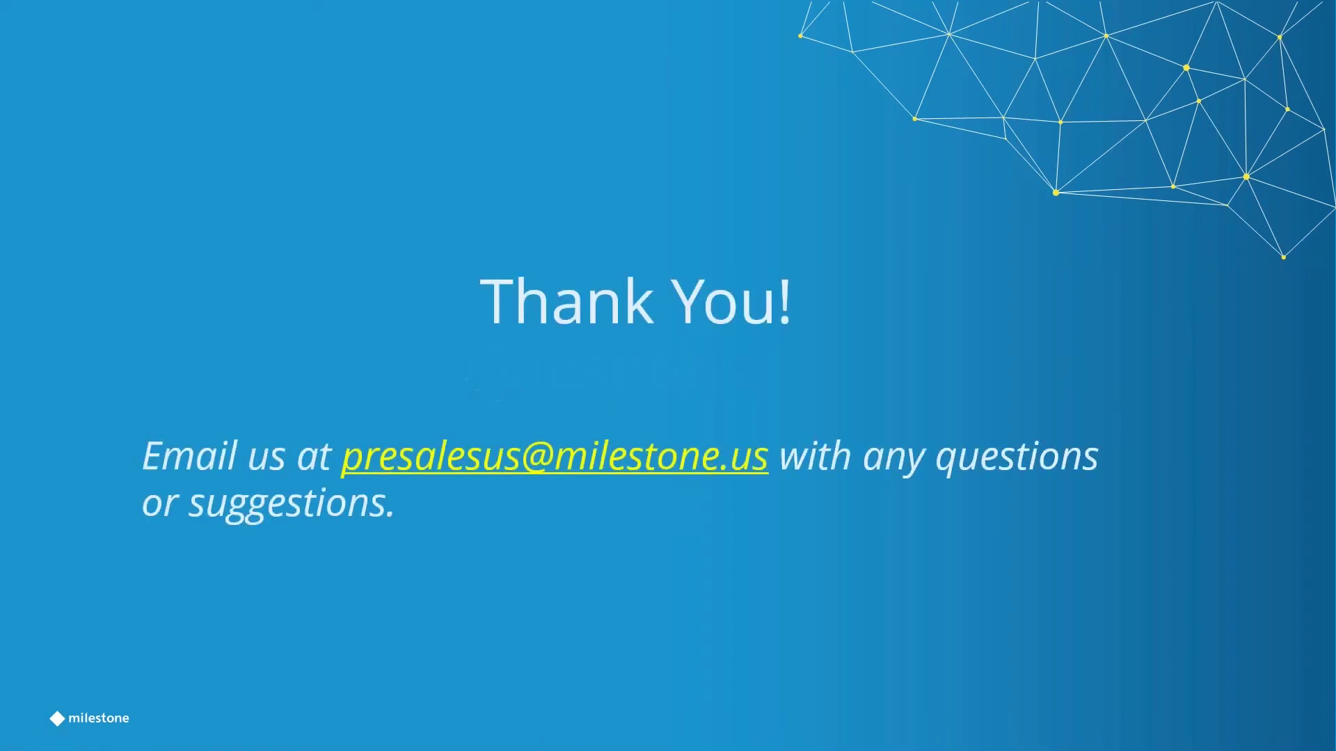